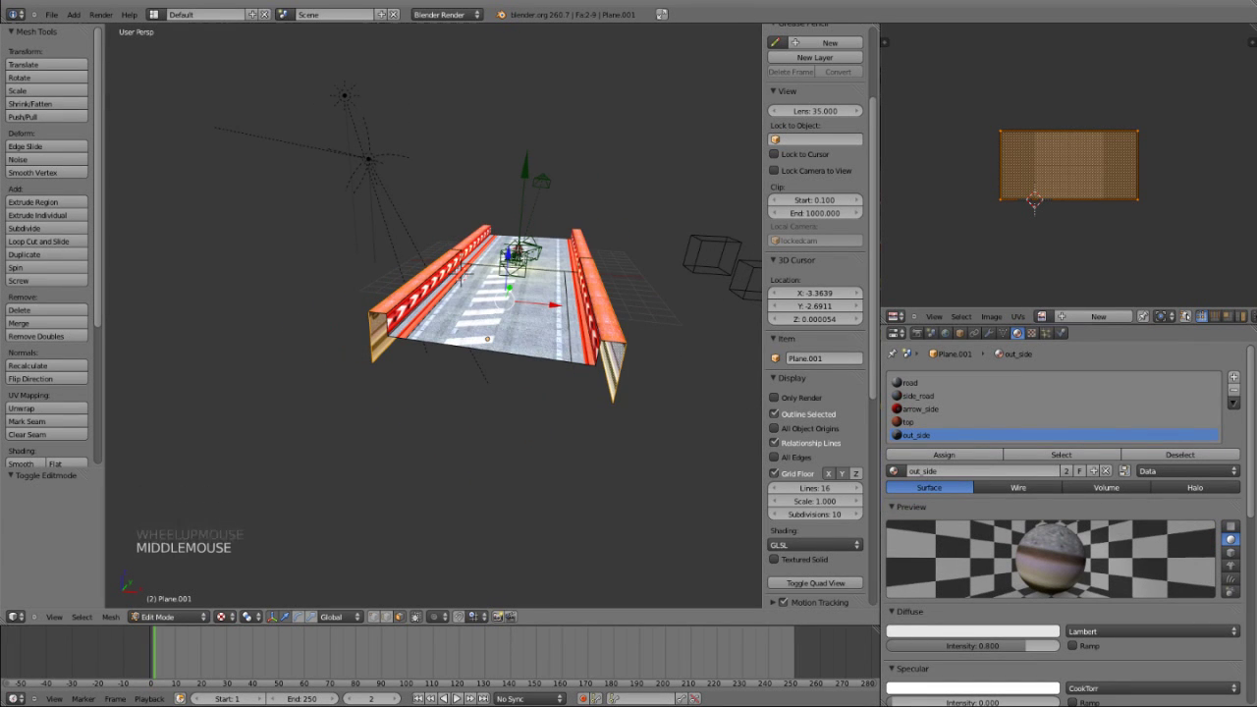
Add one centred lengthwise loop cut to each of the bridge's two outer side walls.
key(ctrl+Tab)
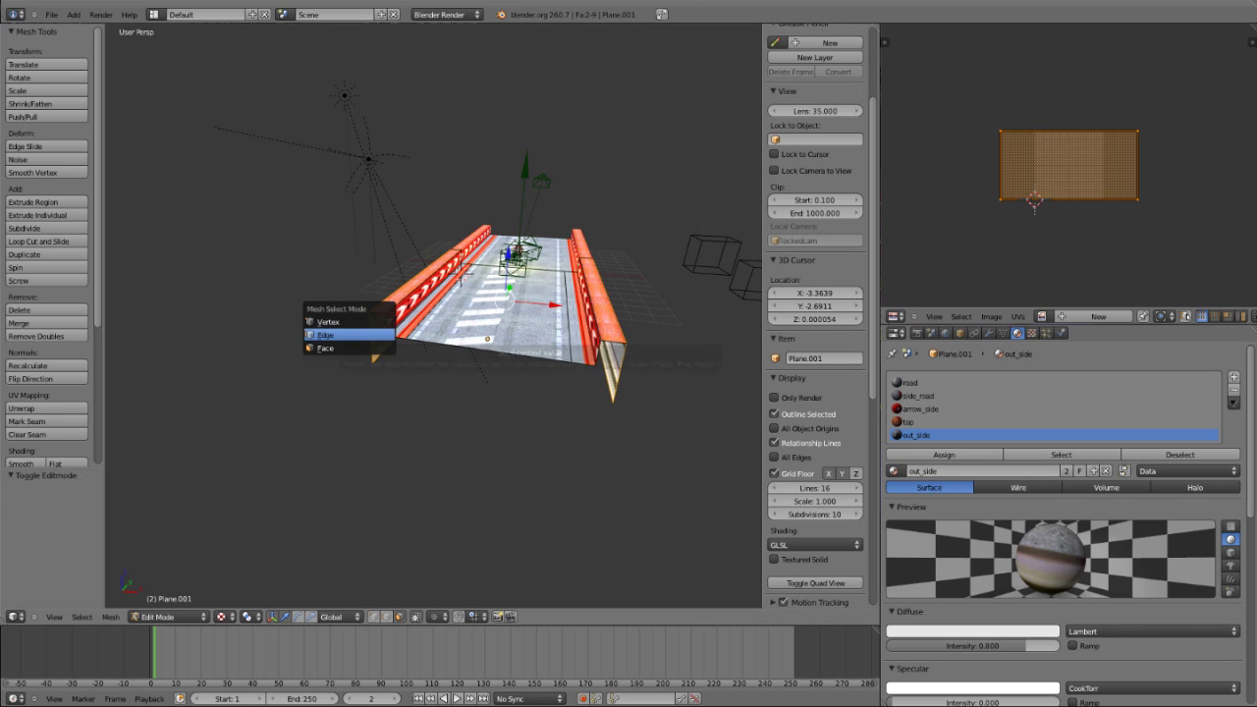
click(342, 335)
middle_drag(432, 325, 378, 326)
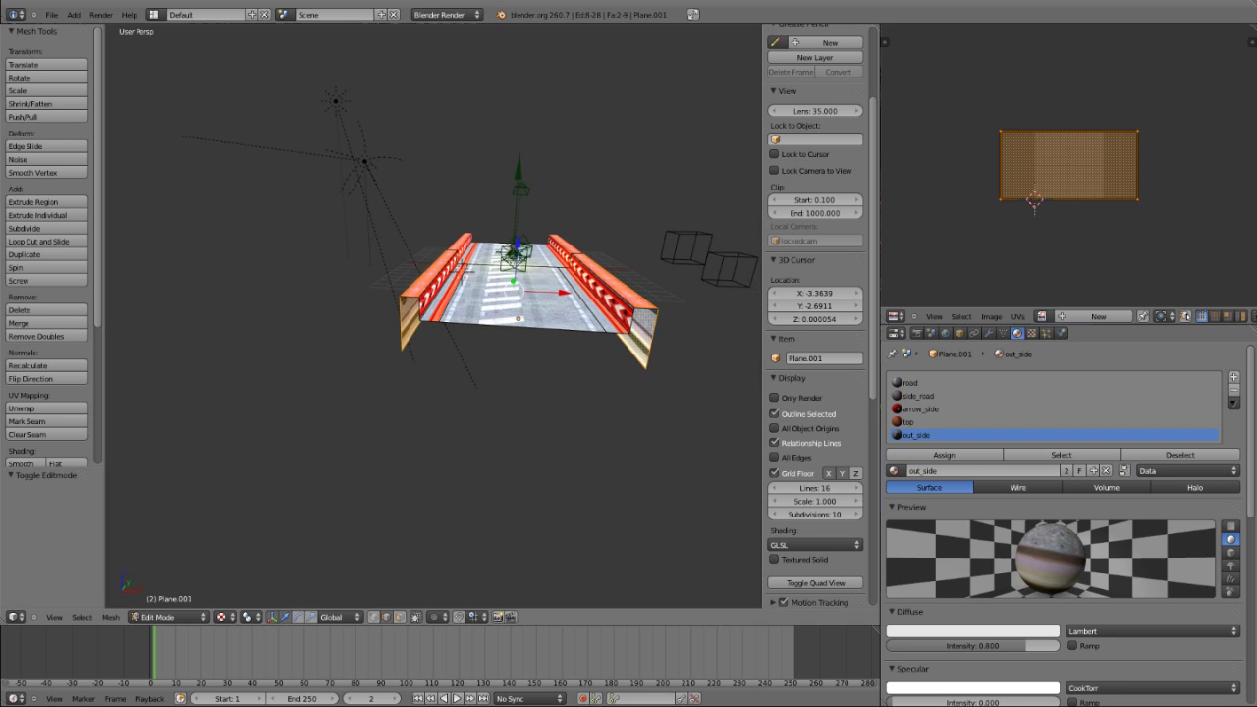
scroll(815, 393, down, 2)
key(ctrl+r)
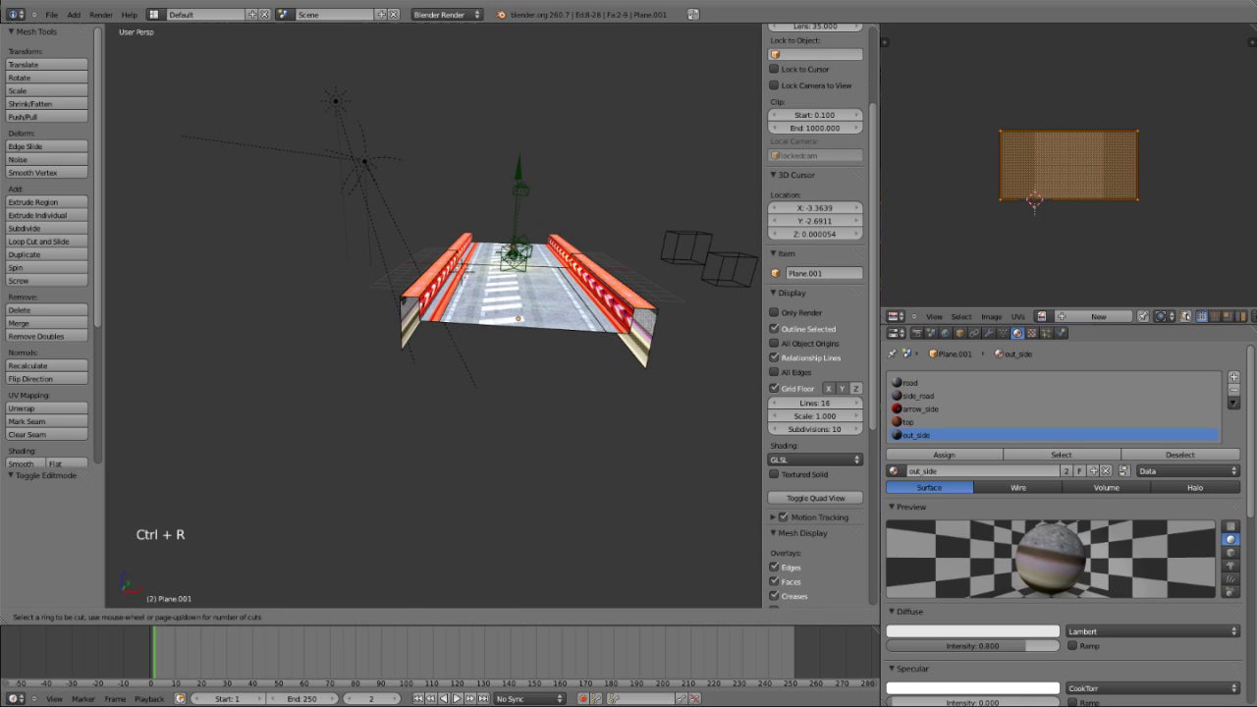
click(644, 339)
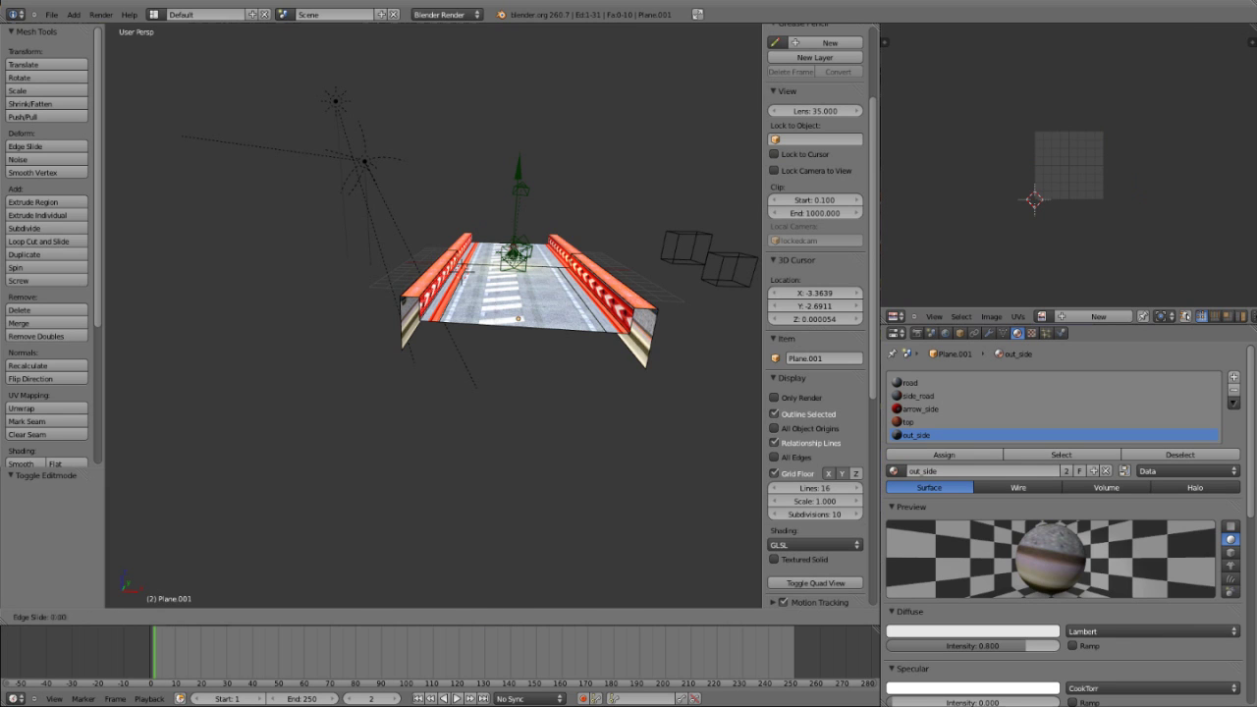
right_click(644, 338)
key(ctrl+r)
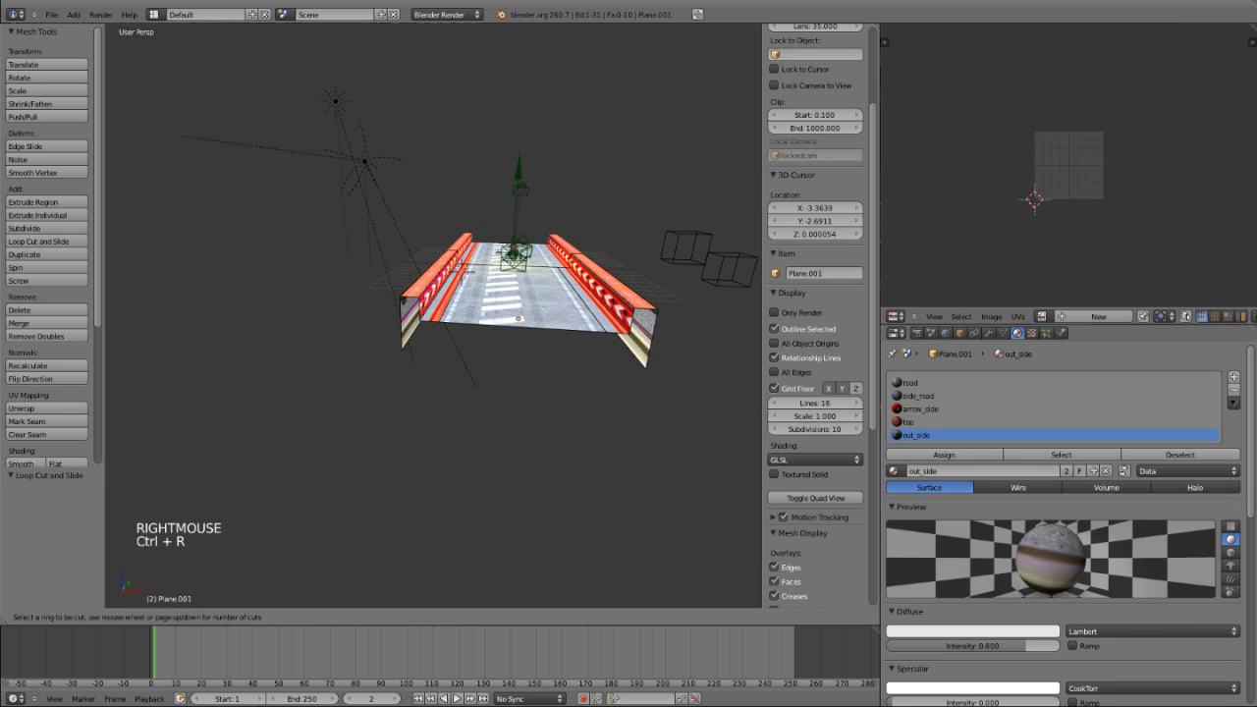
click(411, 321)
right_click(411, 321)
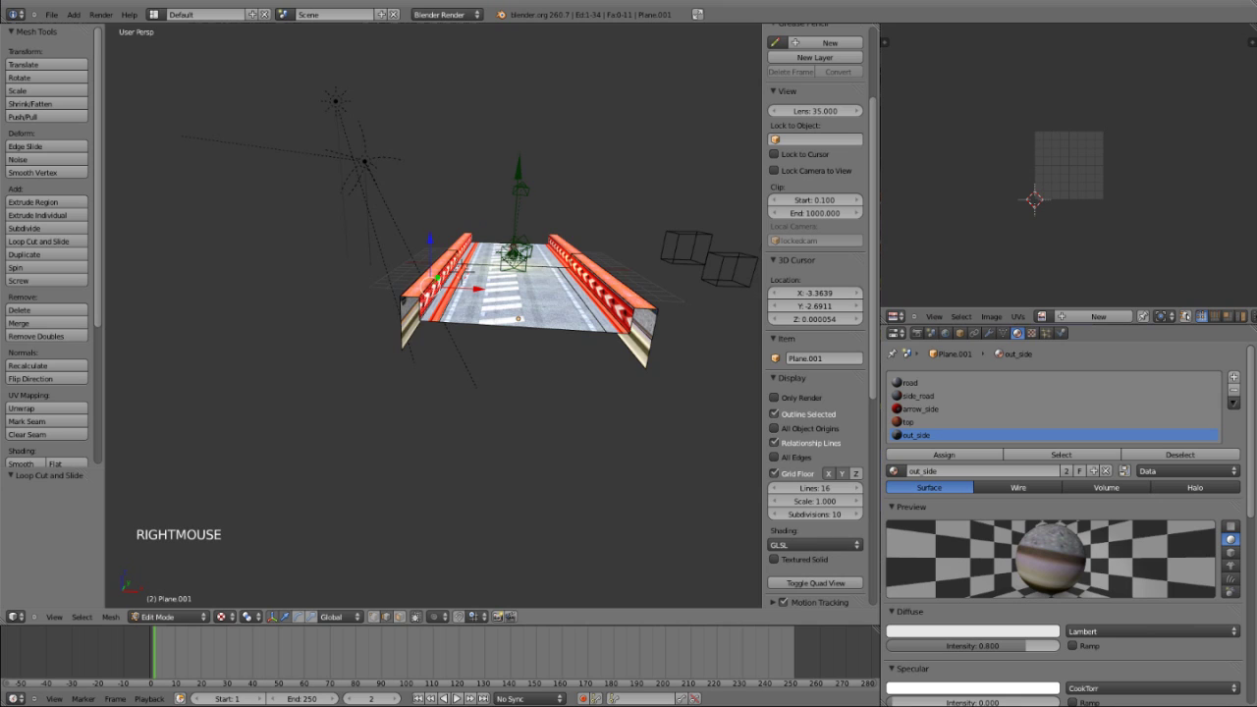
Fill the open front end of the left barrier with a face between its four corner vertices.
scroll(422, 315, up, 2)
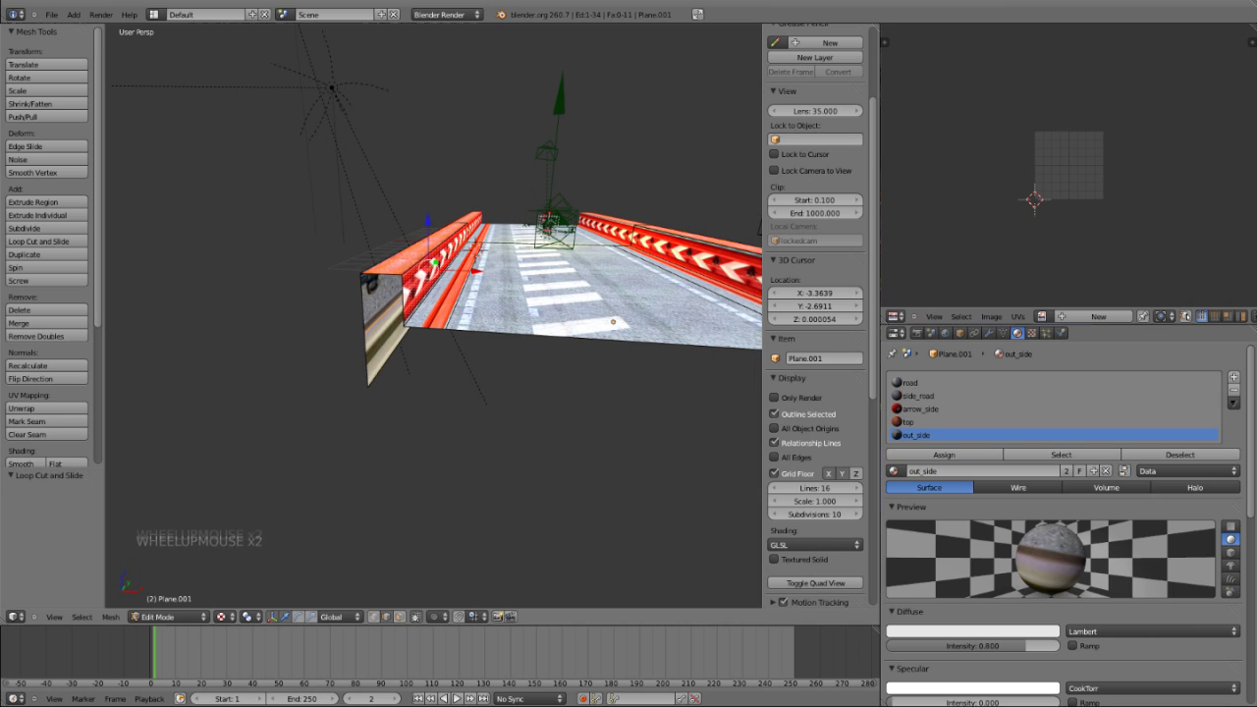
key(ctrl+Tab)
right_click(403, 326)
right_click(402, 327)
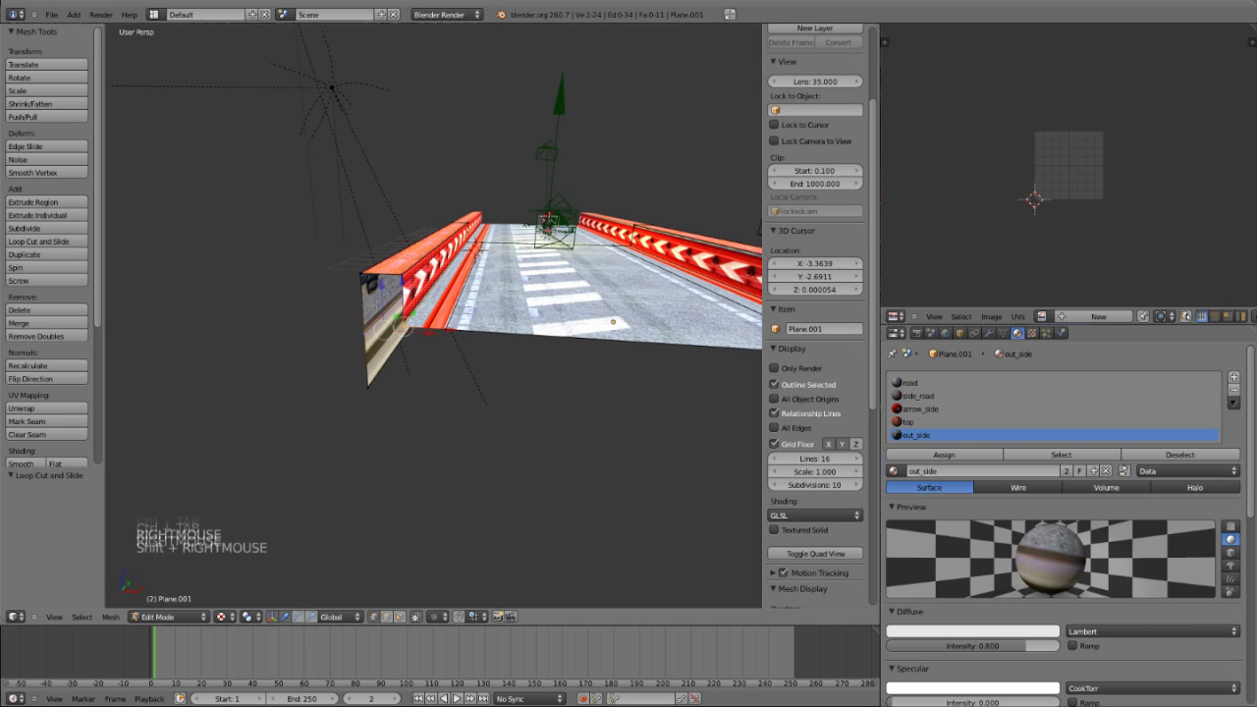
shift+right_click(364, 277)
shift+right_click(403, 268)
shift+right_click(366, 332)
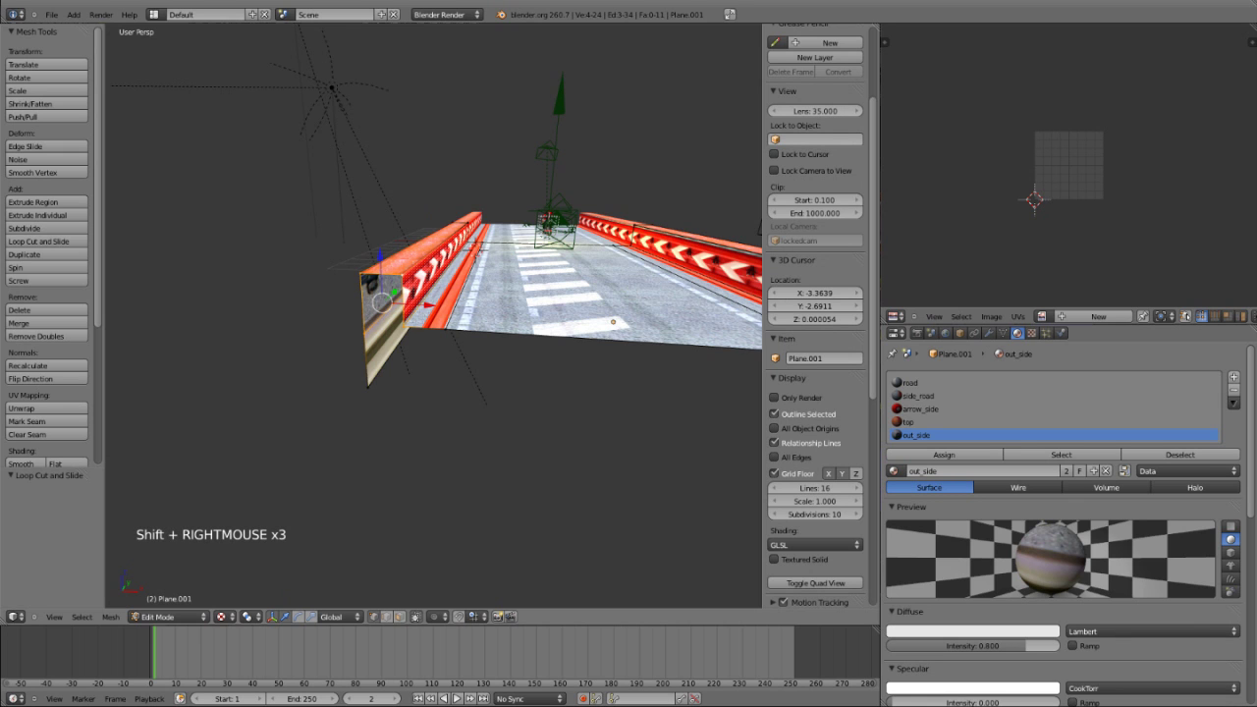
key(f)
Fill the open front end of the right barrier with a face between its four corner vertices.
scroll(433, 324, down, 2)
shift+middle_drag(550, 334, 405, 346)
shift+scroll(265, 339, up, 1)
scroll(265, 338, up, 1)
right_click(344, 288)
shift+right_click(312, 289)
shift+right_click(313, 325)
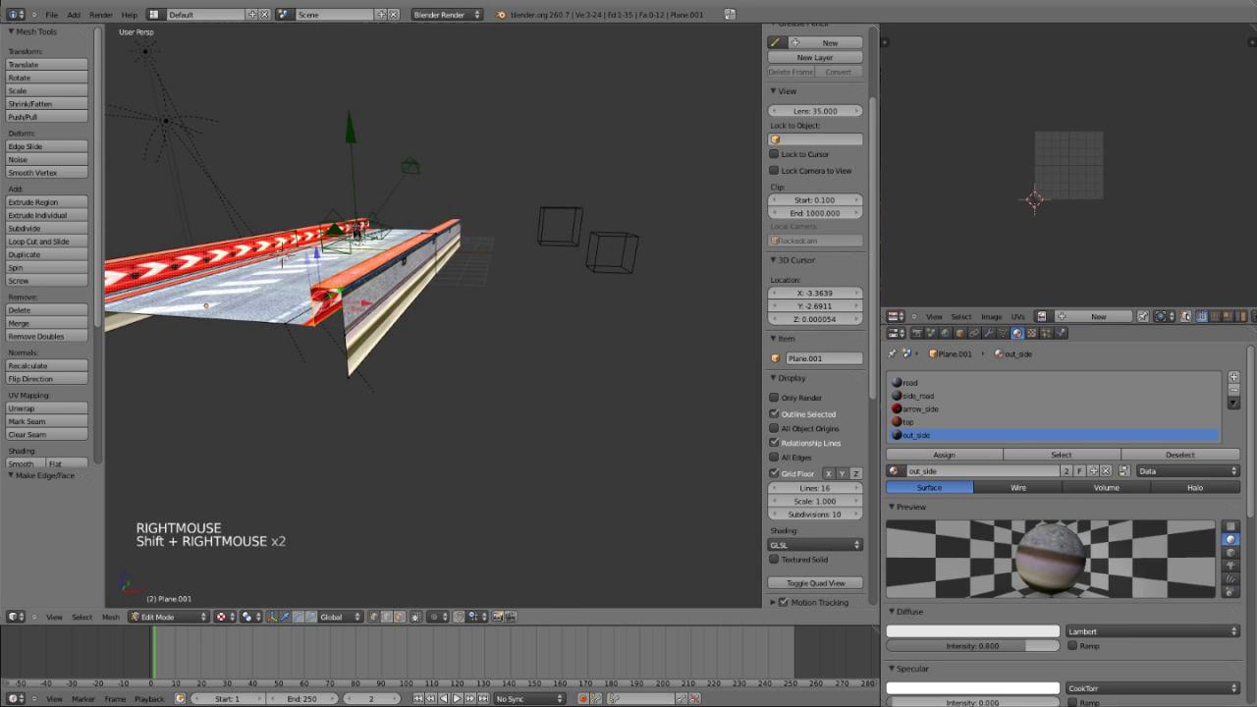
shift+right_click(347, 335)
key(f)
Extrude the road's middle front edge downward by -1.2 in Z and -0.4 in Y.
shift+middle_drag(347, 335, 611, 316)
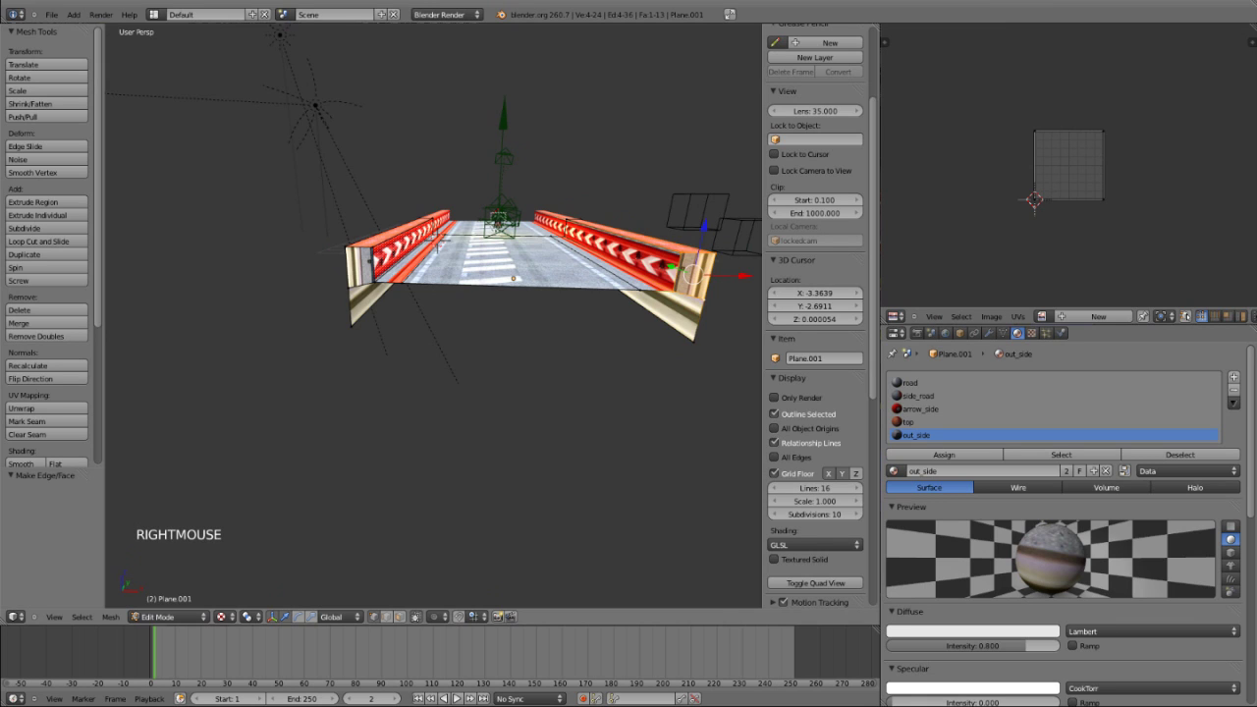
key(ctrl+Tab)
click(483, 301)
right_click(491, 287)
key(e)
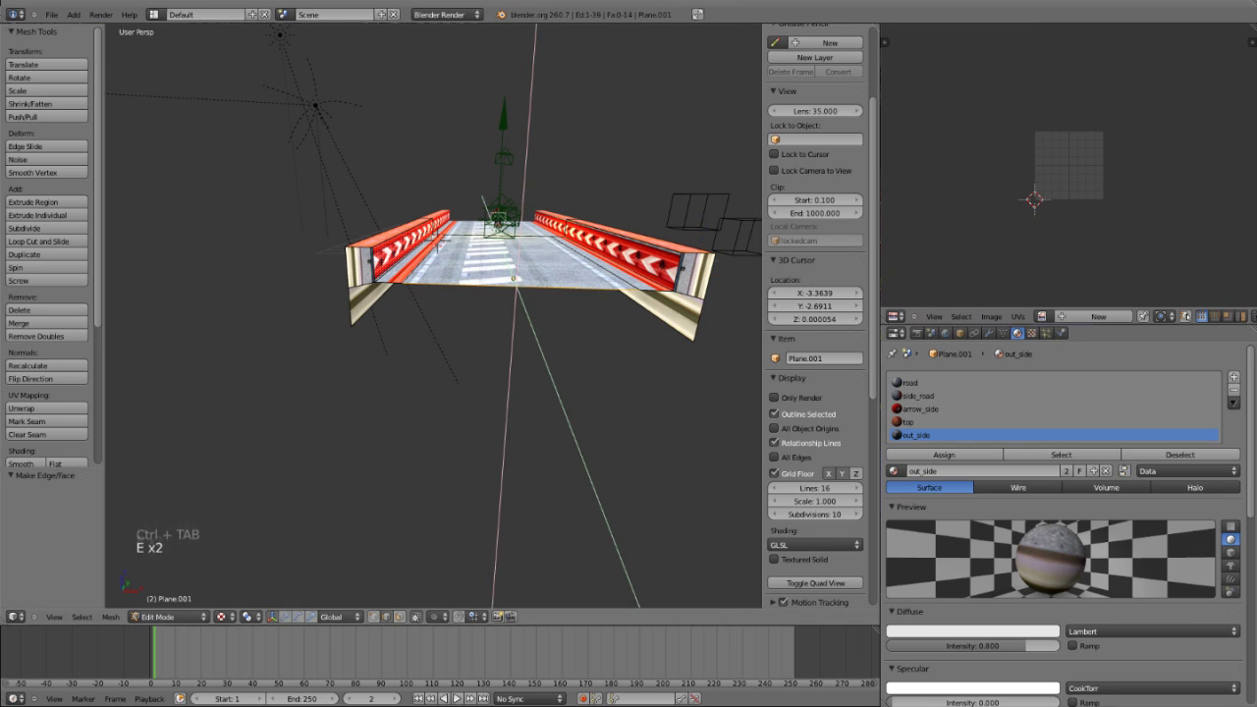
key(z)
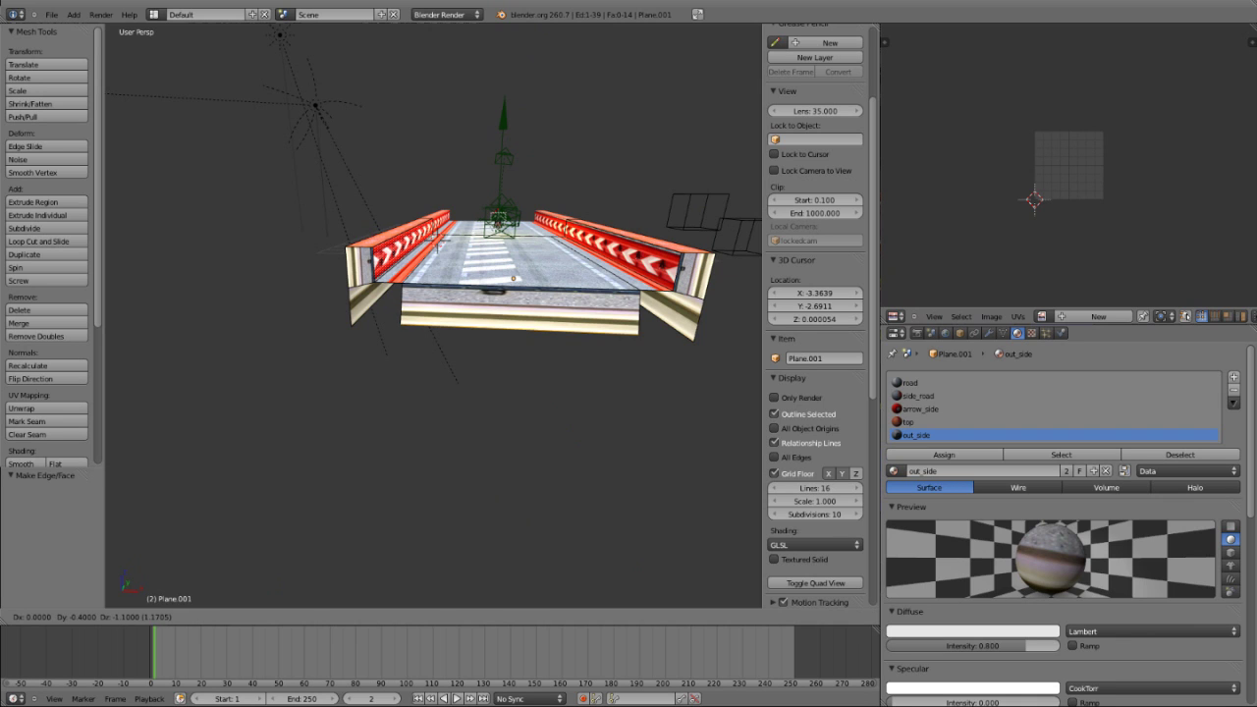
ctrl+shift+click(496, 330)
Extrude the two short front edges beside the road's middle section downward by -1.281 in Z.
middle_drag(496, 330, 552, 325)
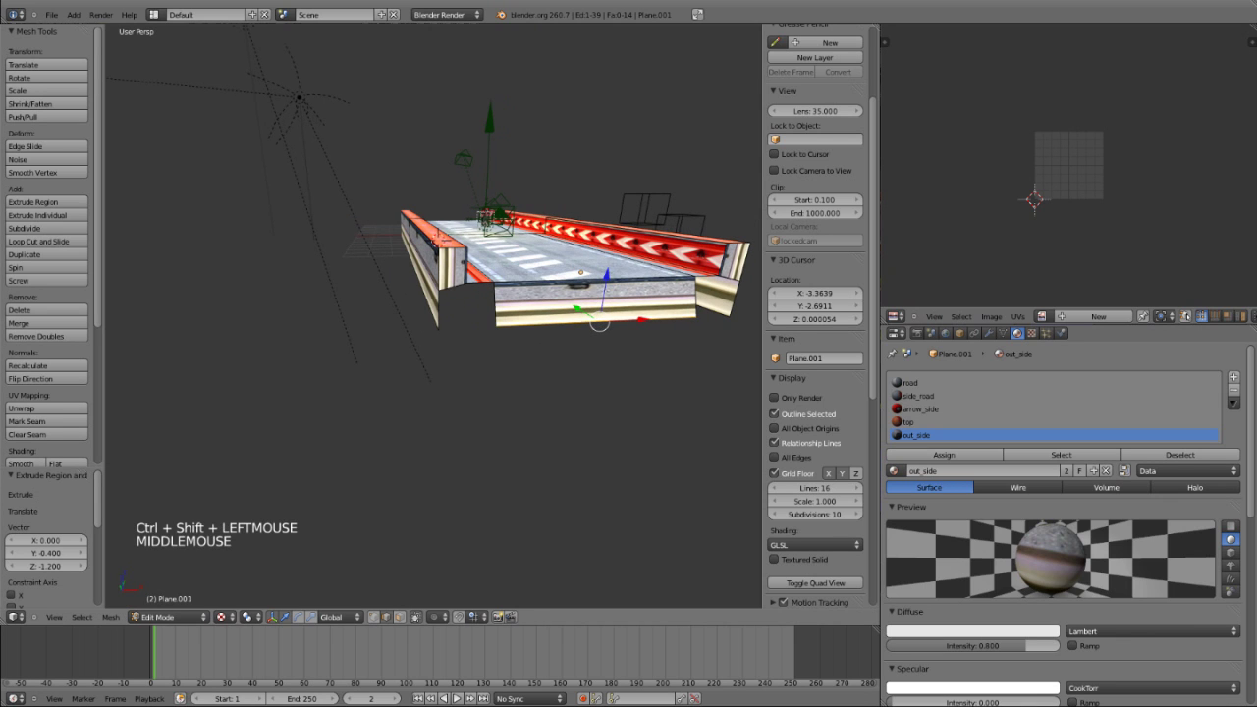
key(ctrl+Tab)
click(489, 336)
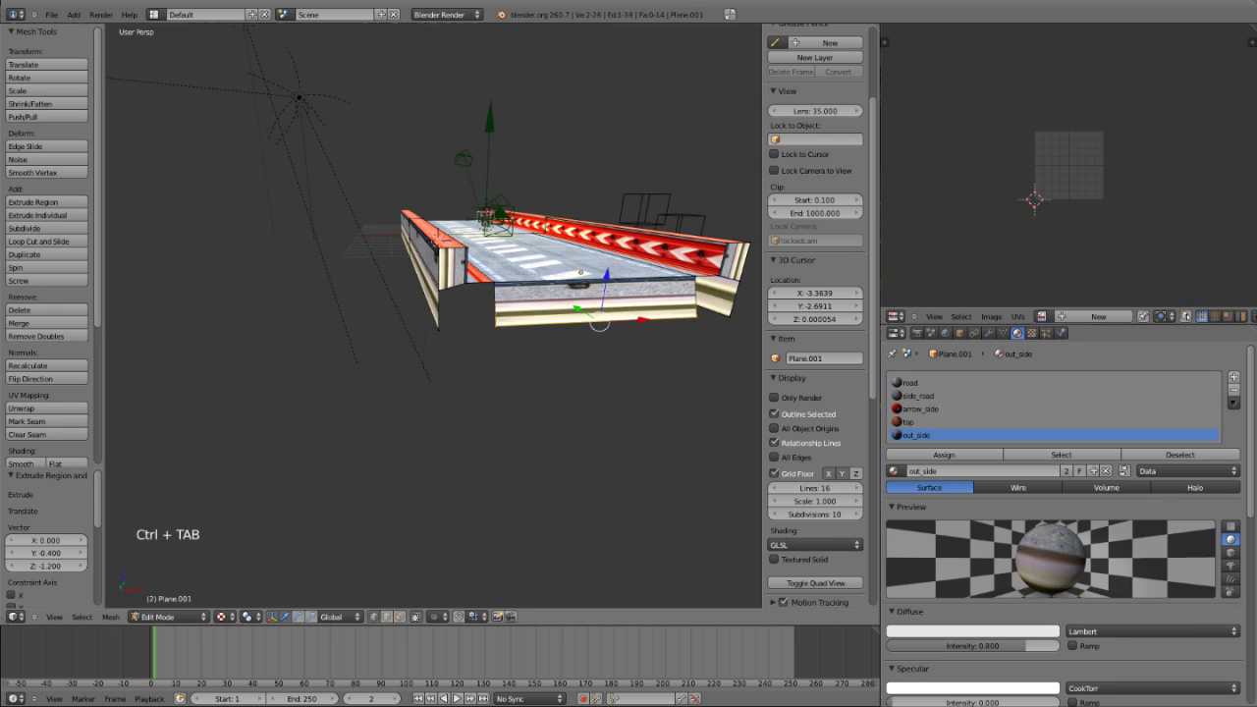
right_click(463, 280)
scroll(816, 393, down, 1)
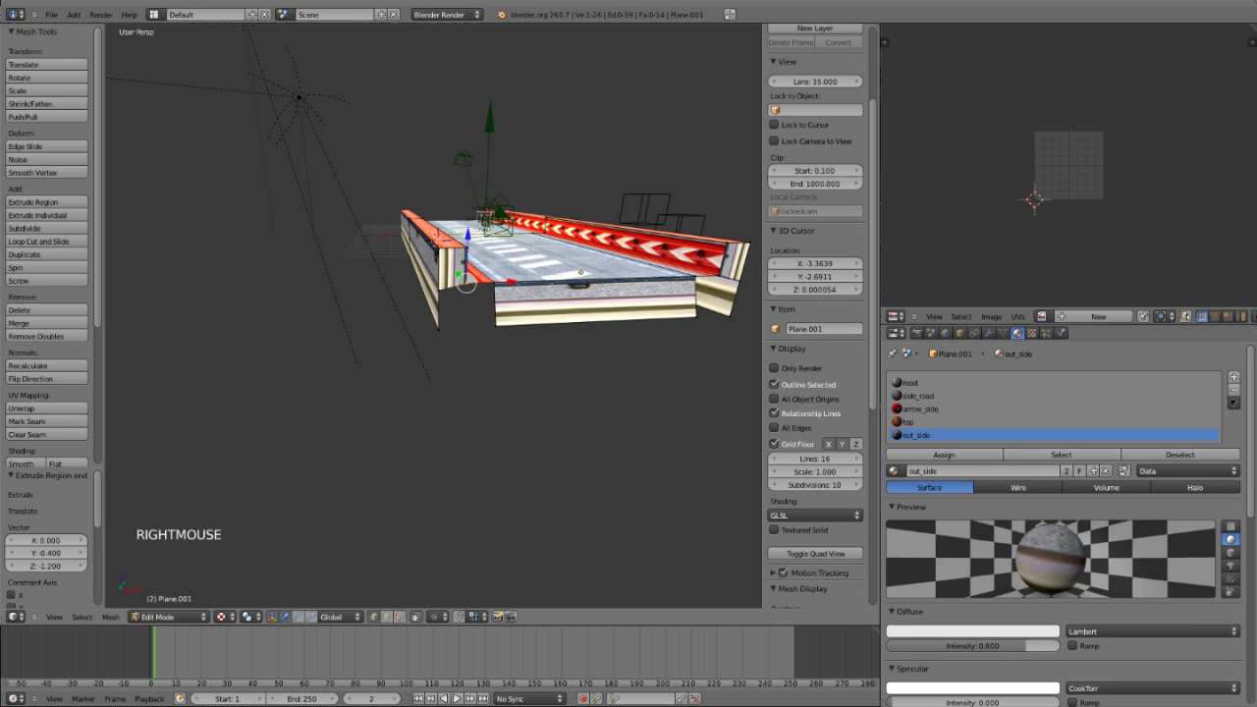
key(ctrl+Tab)
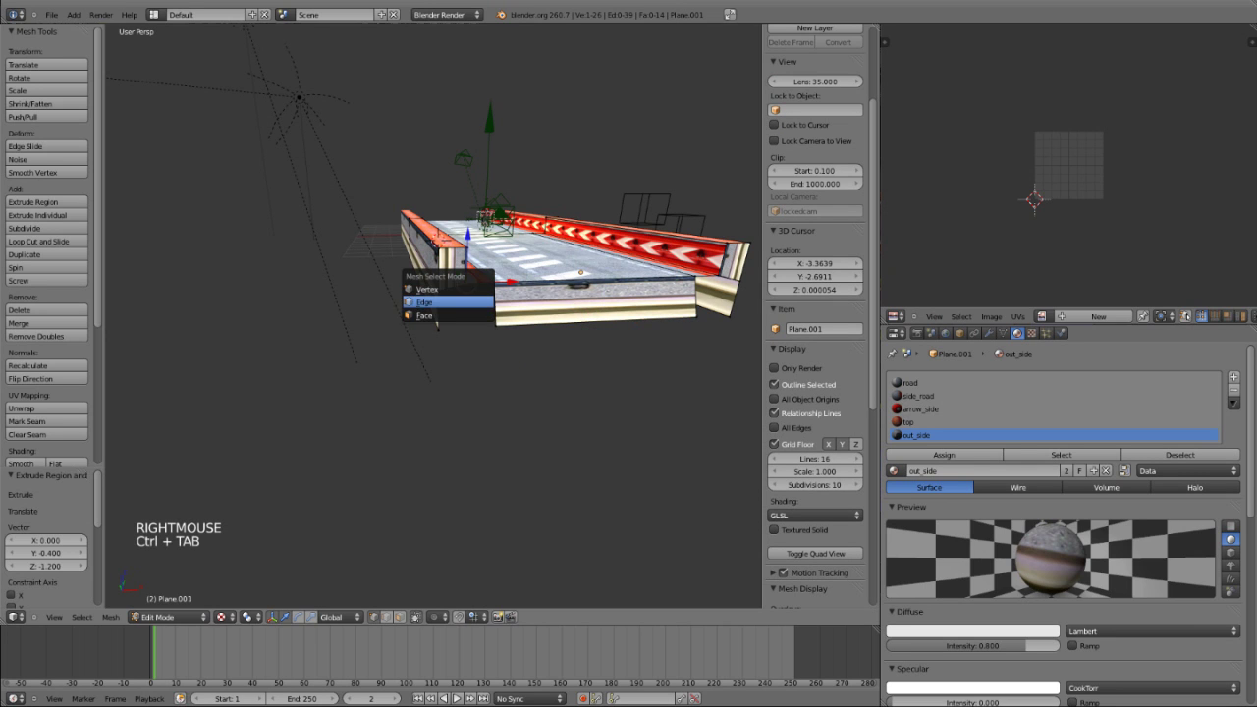
click(424, 302)
right_click(480, 281)
shift+right_click(487, 283)
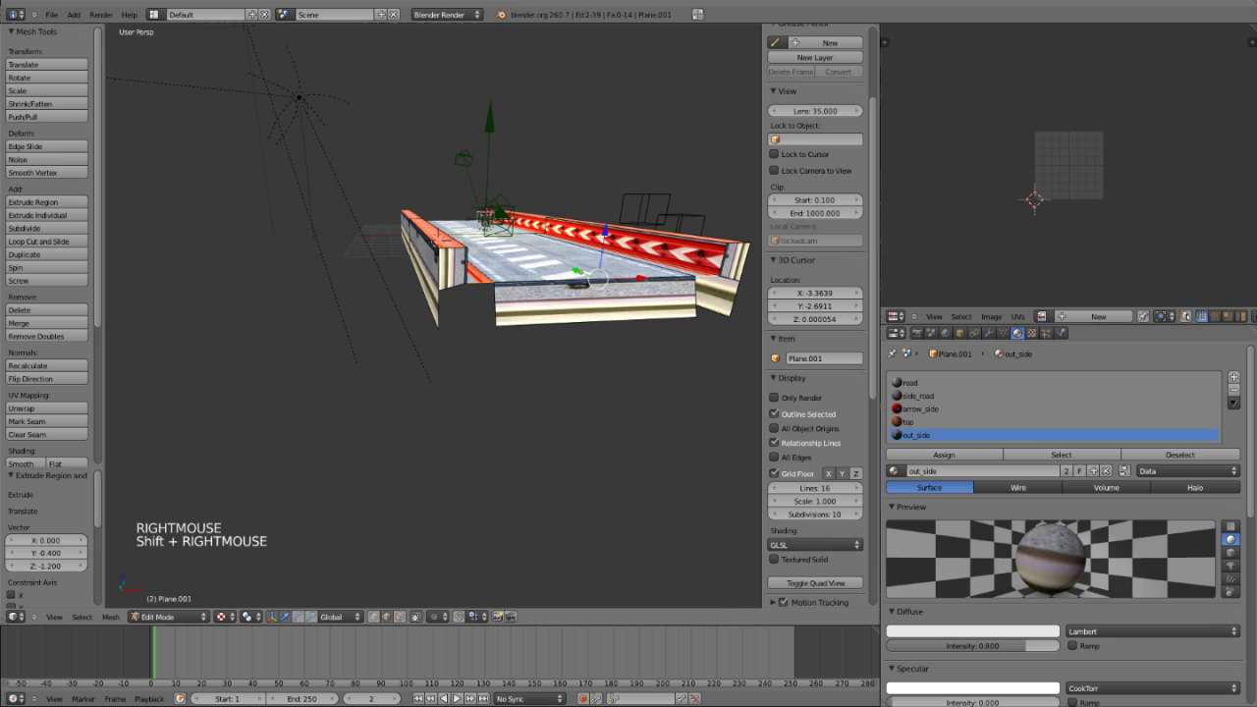
key(e)
click(489, 324)
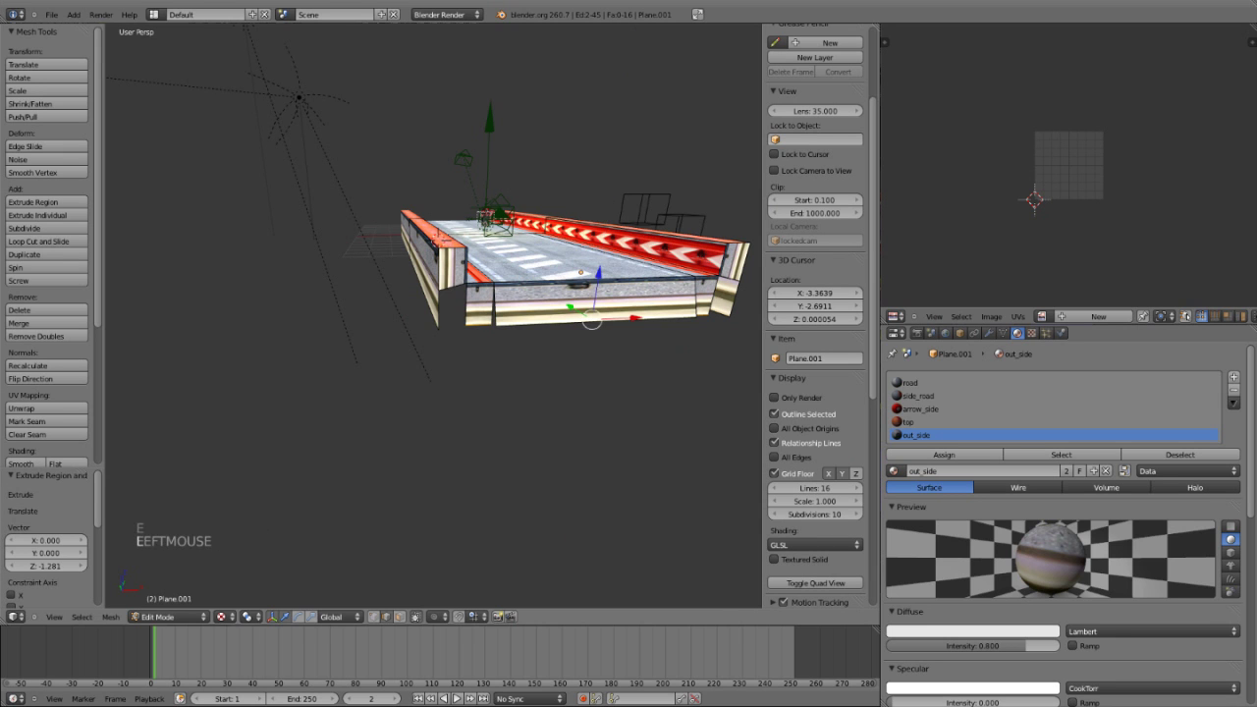
Move the bottom edge of the front wall's middle section 0.383 along Y to line up with its neighbours.
middle_drag(489, 324, 339, 319)
shift+middle_drag(218, 313, 295, 312)
key(ctrl+Tab)
click(296, 312)
right_click(322, 291)
right_click(322, 291)
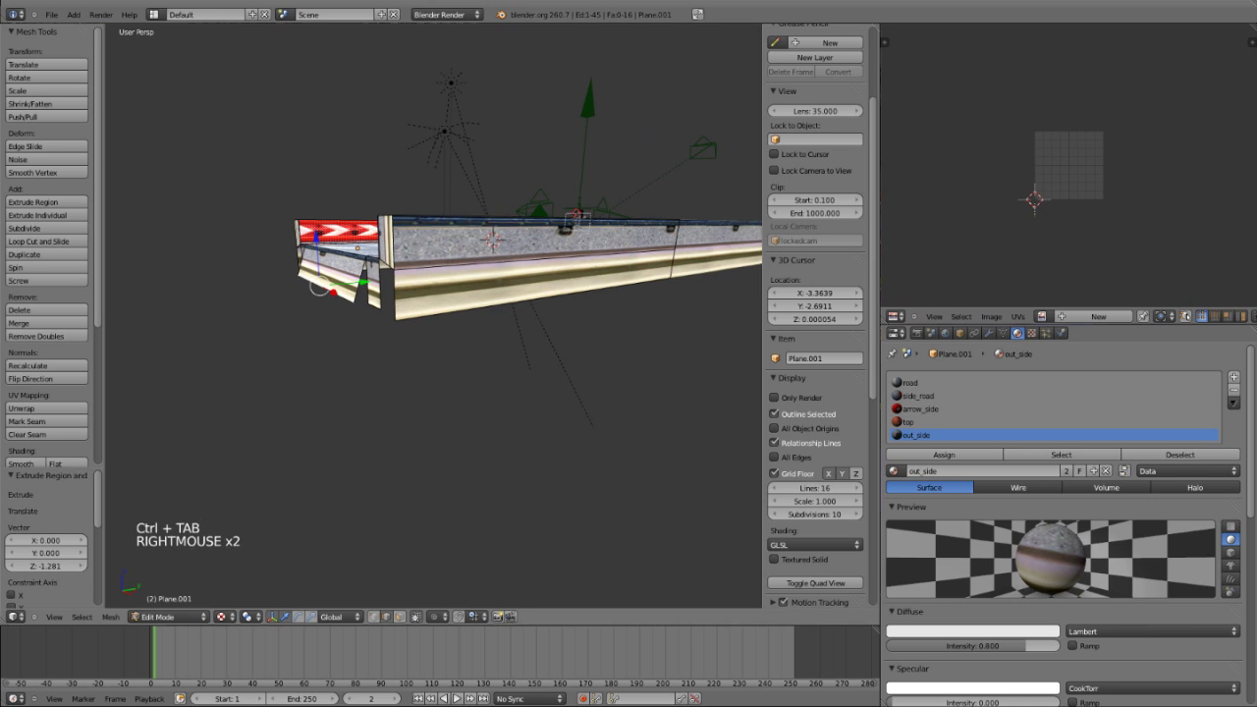
key(g)
key(g)
key(g)
key(y)
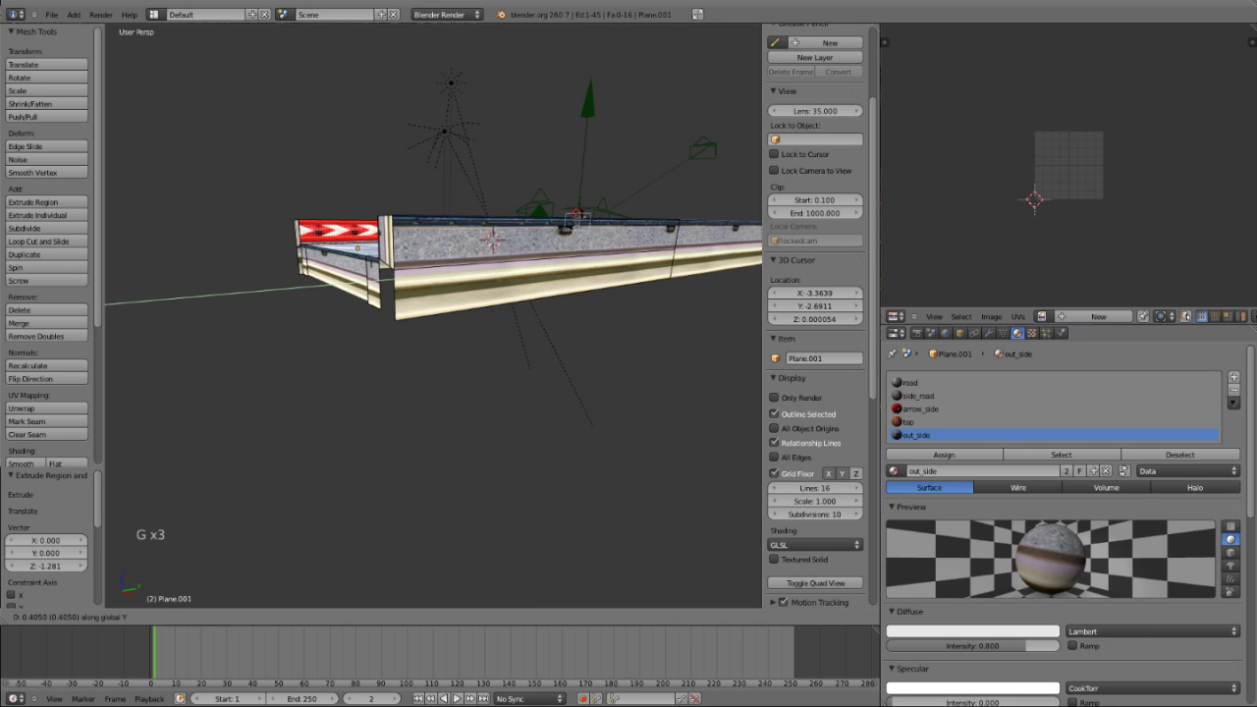
click(530, 373)
In the orthographic front view, move the middle bottom edge of the front wall -0.08 along Z.
middle_drag(531, 374, 600, 393)
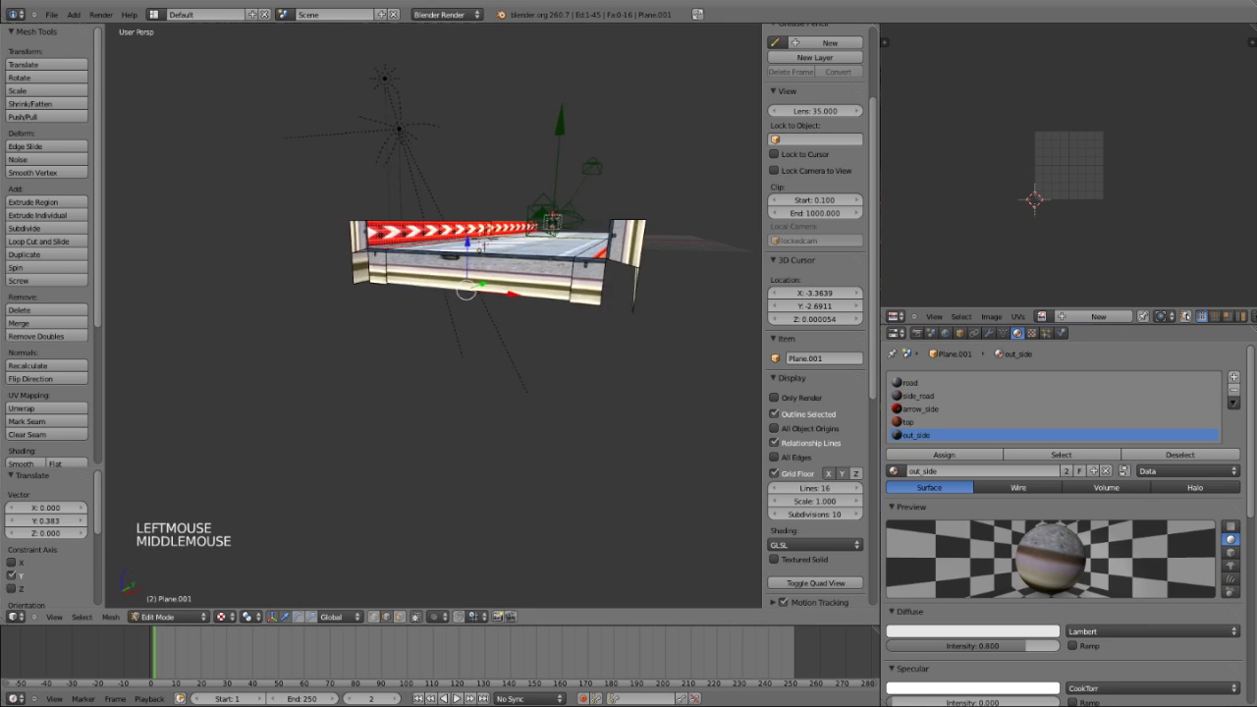
key(KP_1)
key(KP_5)
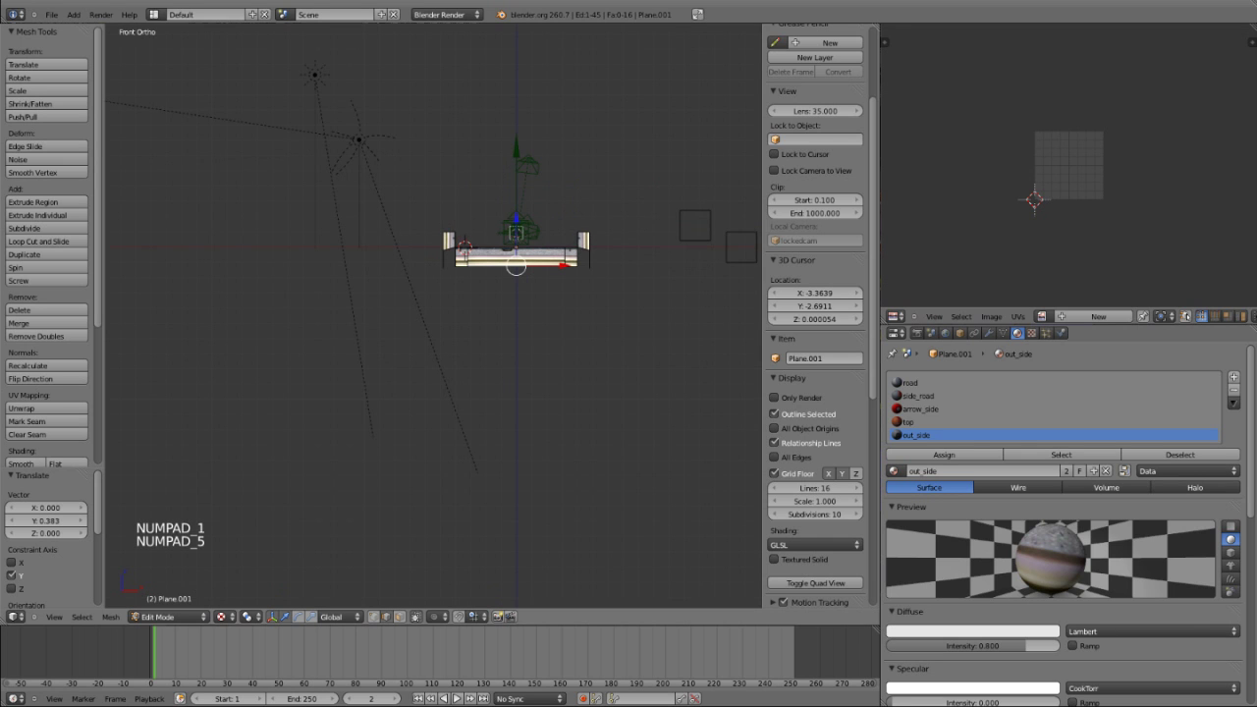
scroll(432, 315, up, 2)
scroll(432, 314, up, 1)
shift+scroll(432, 314, up, 1)
scroll(432, 314, up, 3)
shift+middle_drag(472, 294, 444, 336)
key(g)
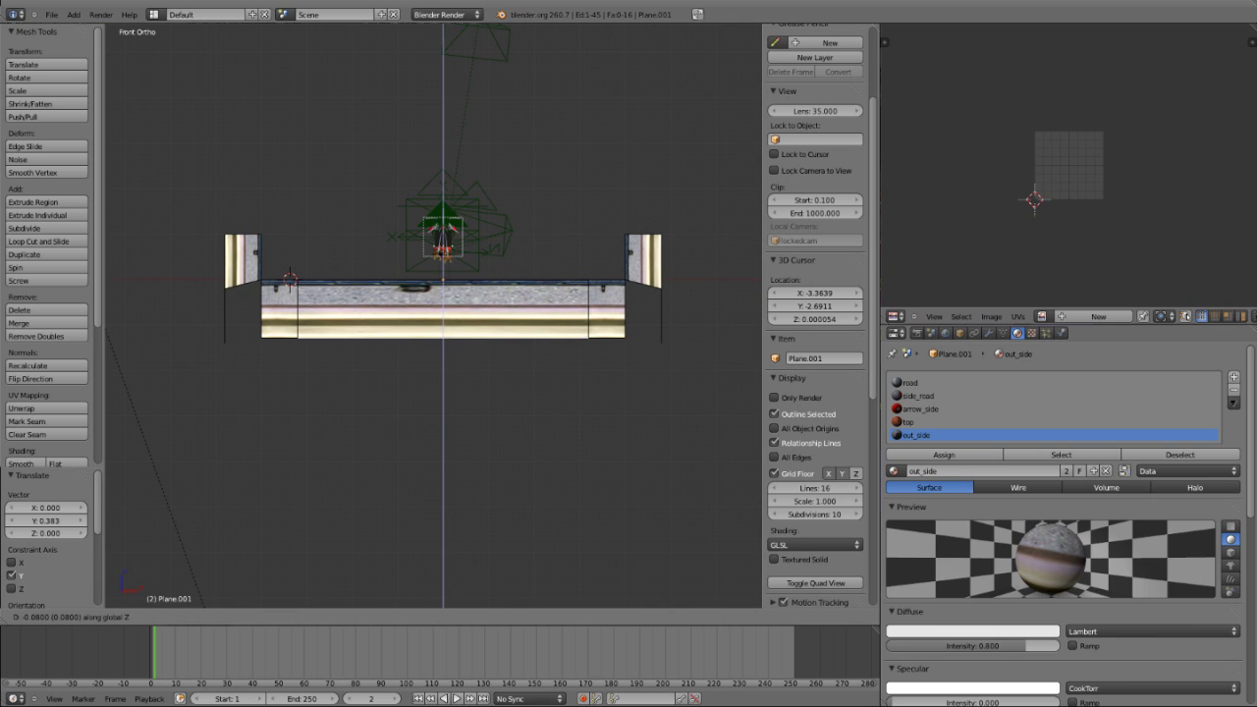
ctrl+shift+click(363, 354)
Fill the gap below the left barrier's end with a face joining the front wall to the outer side wall.
key(ctrl+Tab)
right_click(225, 288)
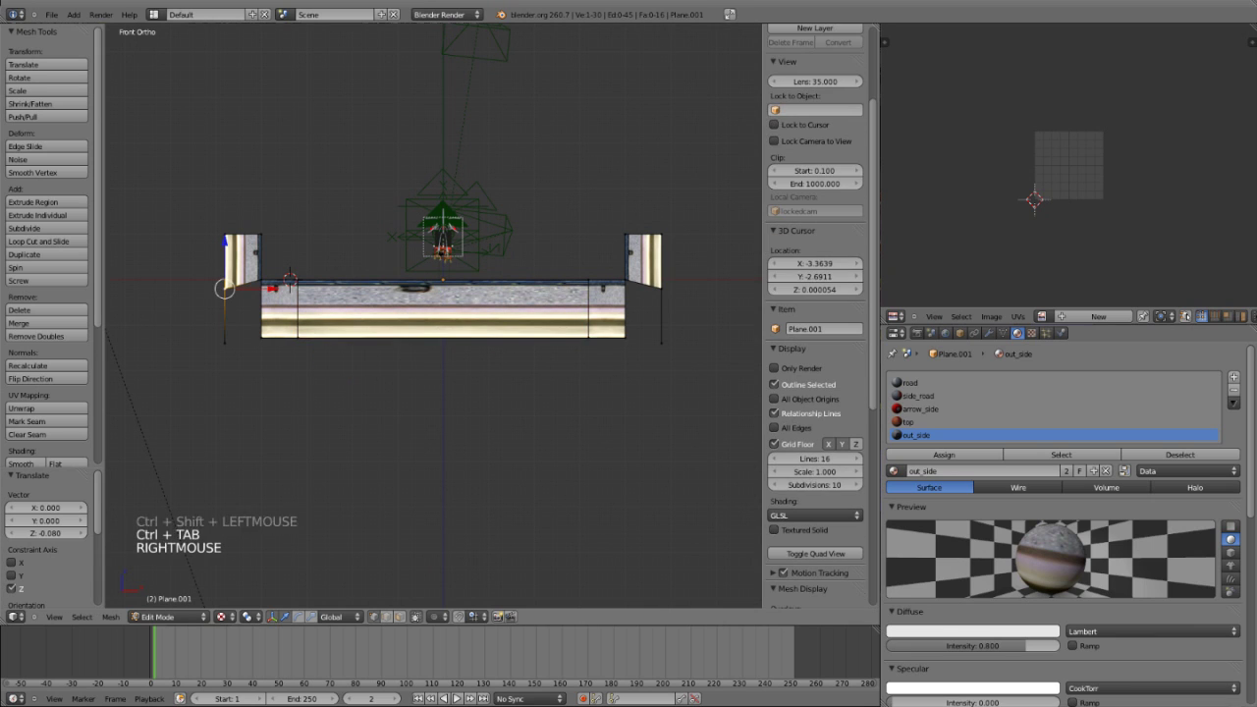
middle_drag(225, 288, 324, 315)
scroll(324, 315, up, 2)
shift+right_click(407, 349)
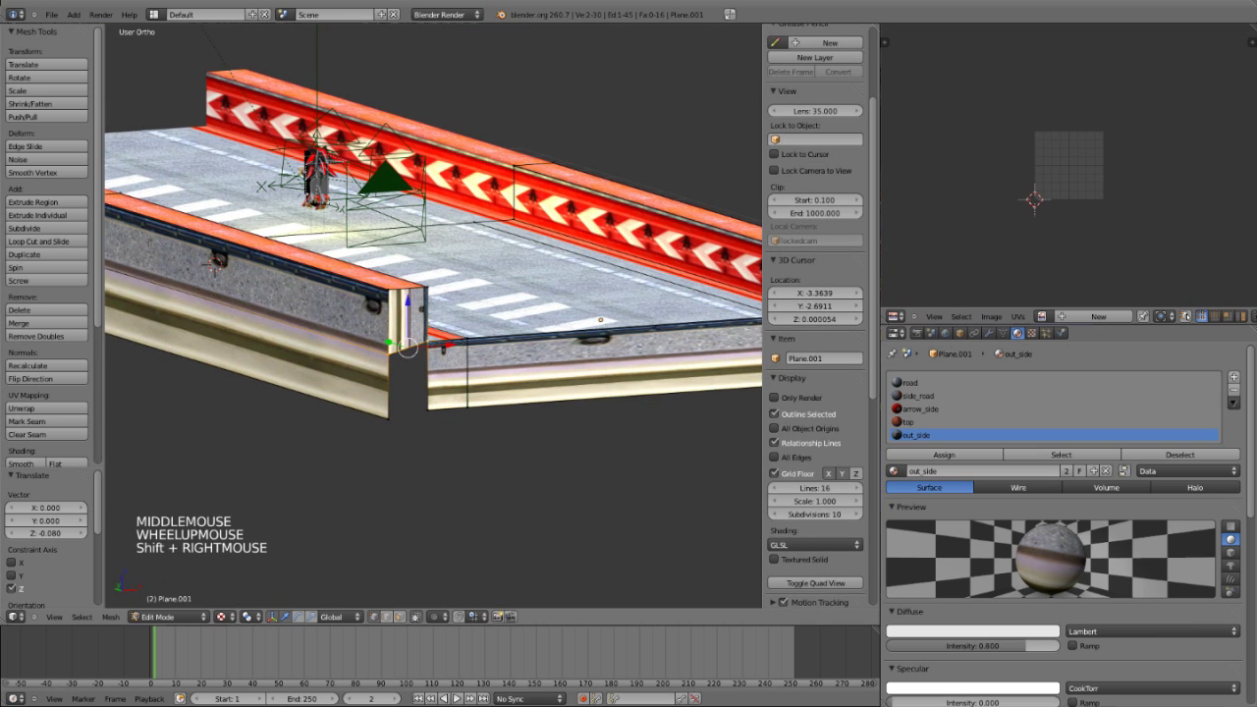
shift+right_click(428, 409)
shift+right_click(389, 419)
key(f)
Fill the gap below the right barrier's end with a face joining the front wall to the outer side wall.
middle_drag(389, 418, 231, 391)
right_click(598, 360)
shift+right_click(597, 292)
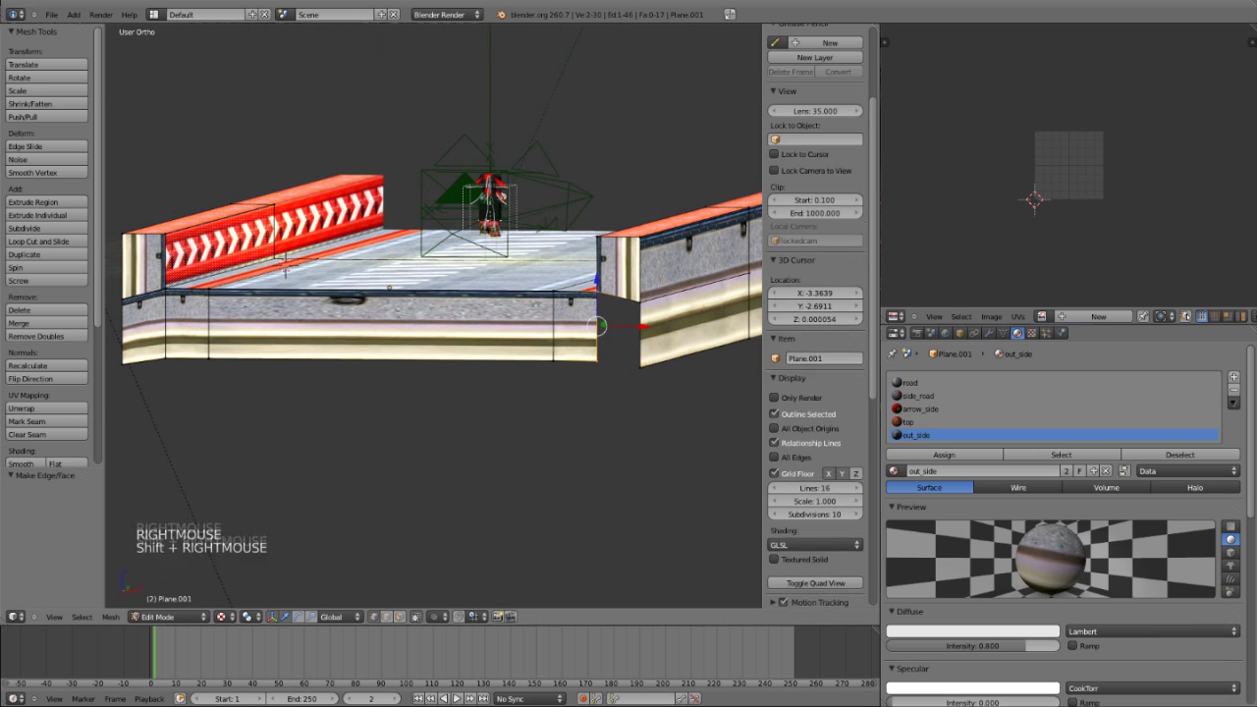
shift+right_click(641, 295)
shift+right_click(640, 367)
key(f)
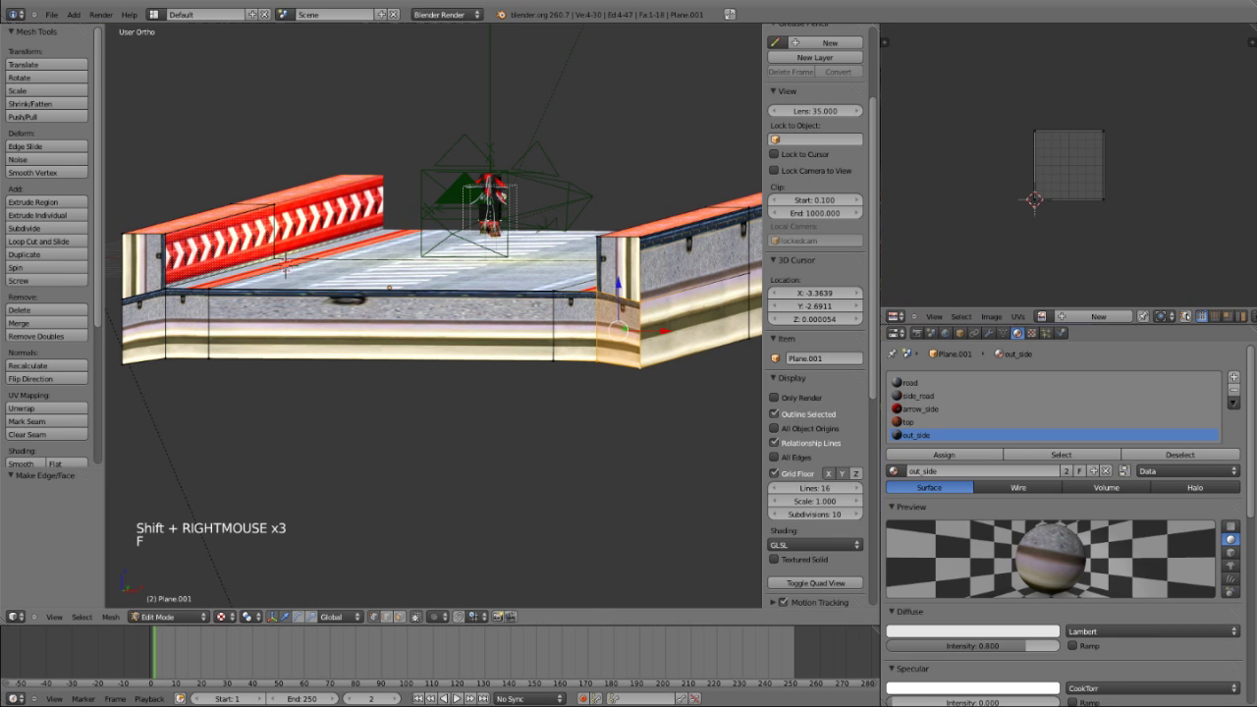
Try to merge duplicate vertices at both lower ends of the front wall using Remove Doubles with a 0.0143 merge threshold.
shift+middle_drag(640, 367, 657, 369)
right_click(657, 370)
shift+right_click(658, 369)
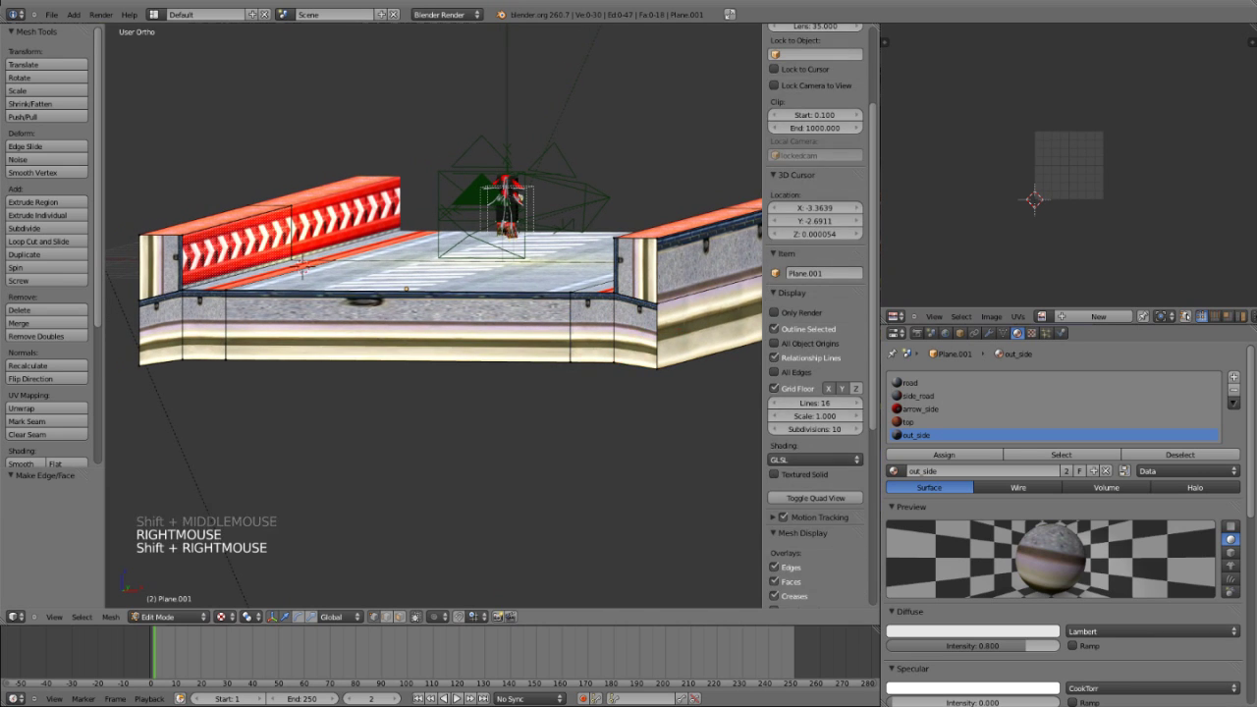
right_click(569, 363)
scroll(816, 393, up, 2)
right_click(614, 364)
shift+right_click(614, 364)
shift+right_click(614, 364)
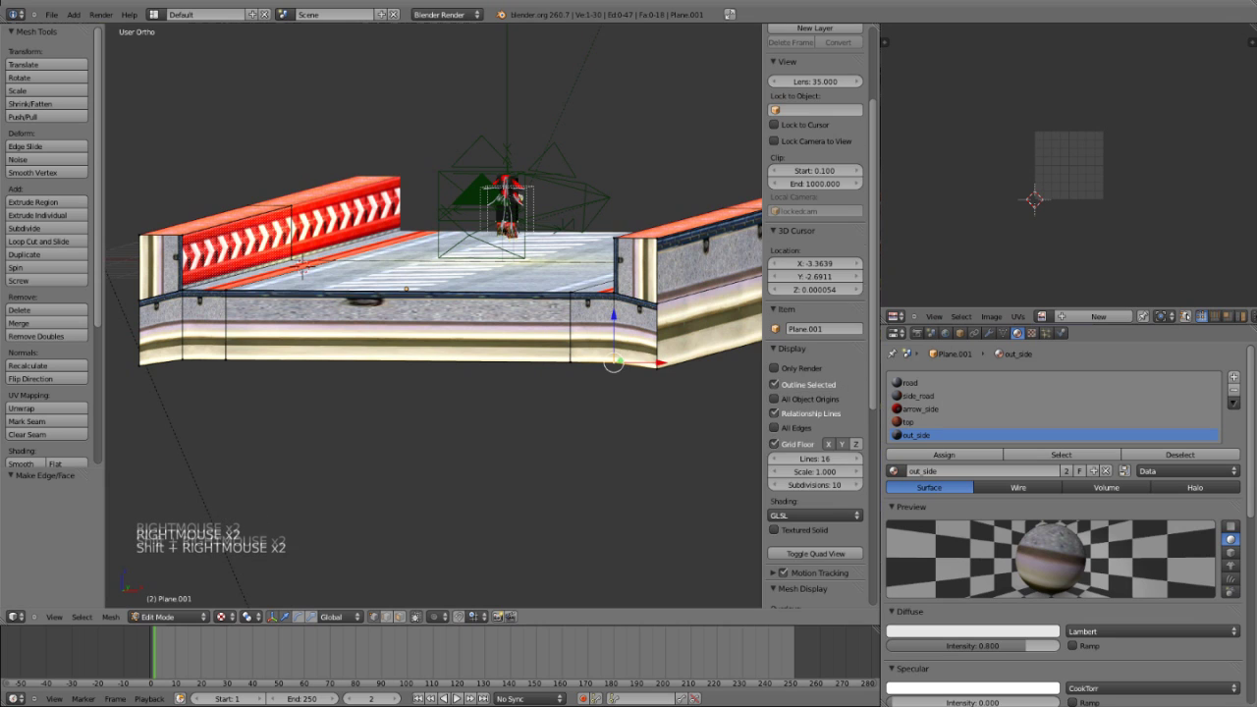
key(b)
drag(554, 348, 630, 381)
key(b)
drag(181, 349, 256, 501)
scroll(815, 393, up, 1)
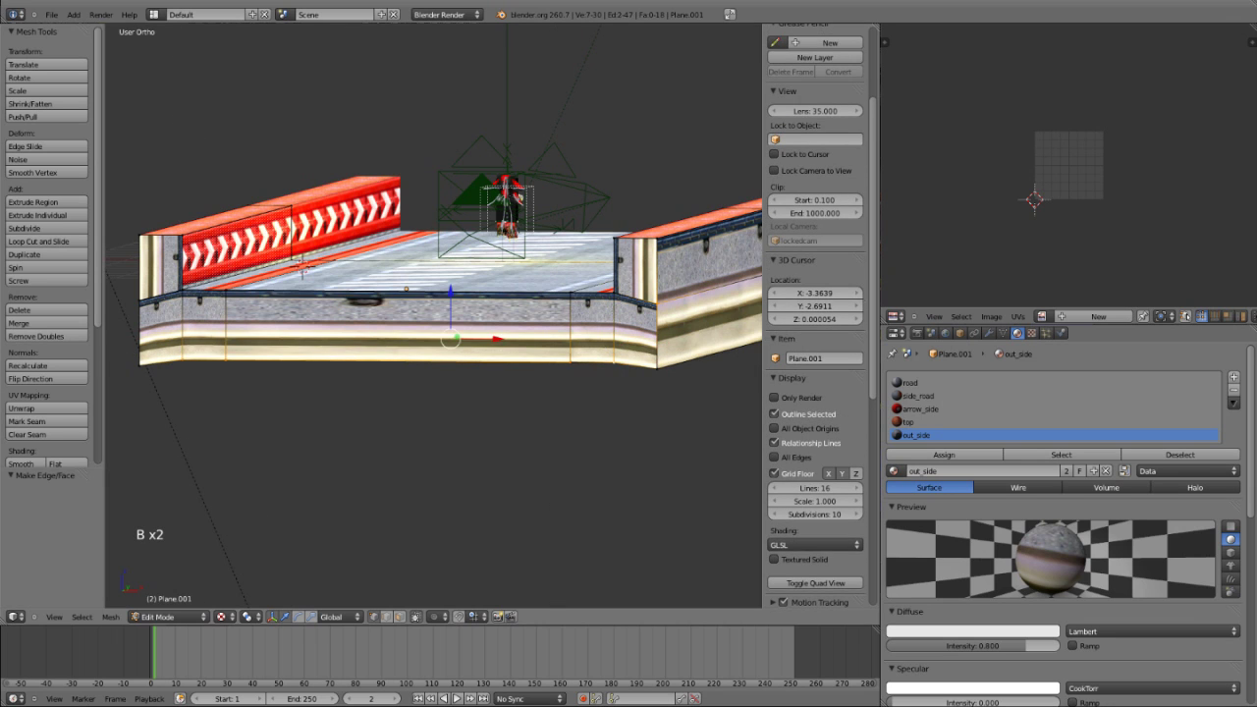
key(w)
click(224, 409)
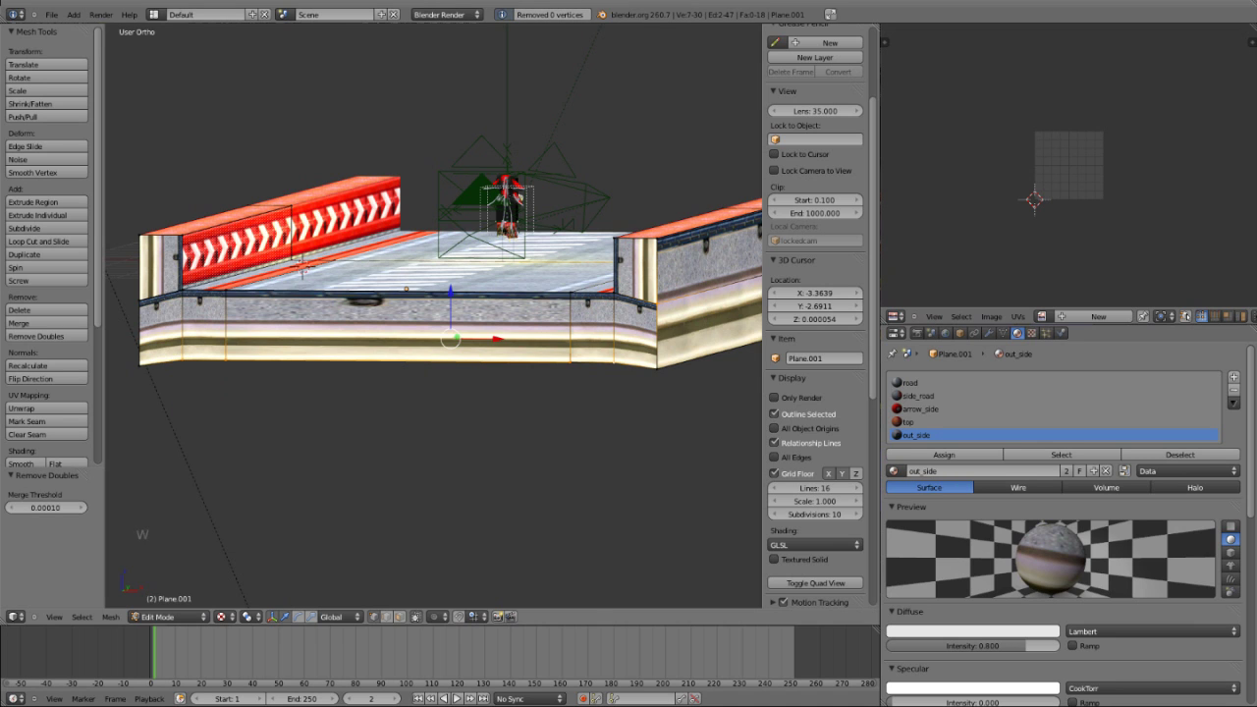
drag(46, 508, 59, 508)
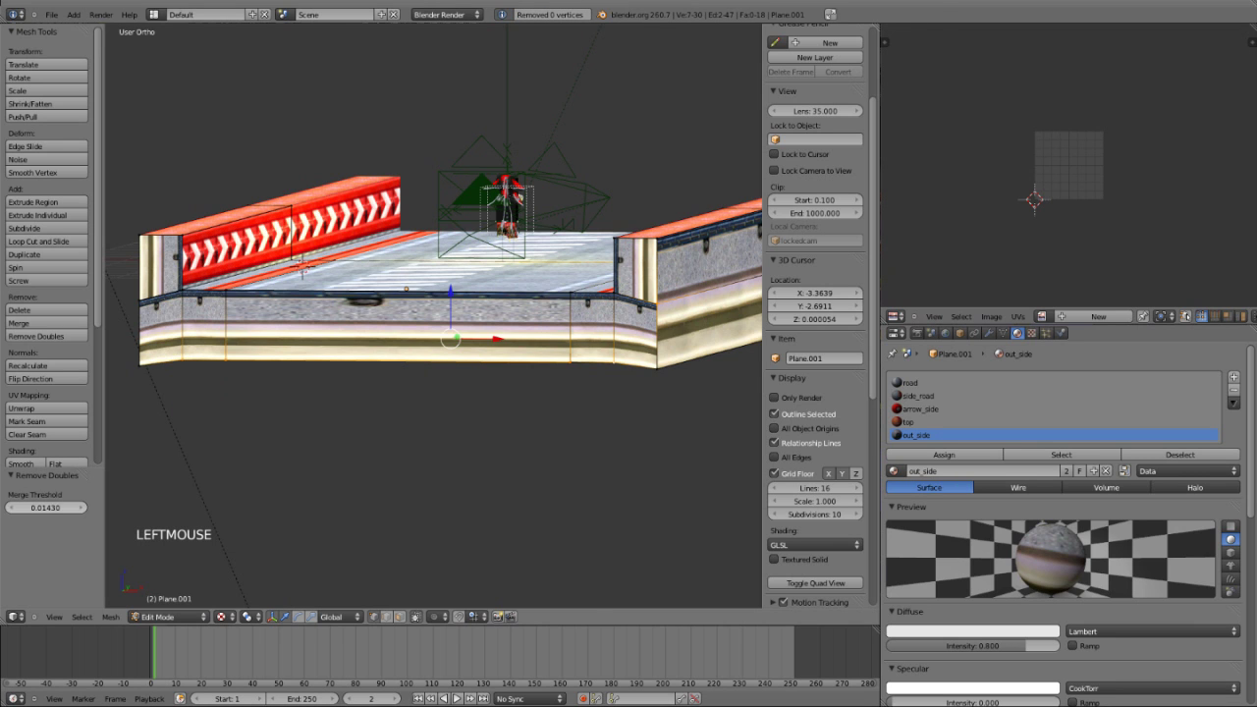
Move the three bottom edges between the front wall's two outer end faces -0.102 along Z.
key(Tab)
key(ctrl+Tab)
key(Tab)
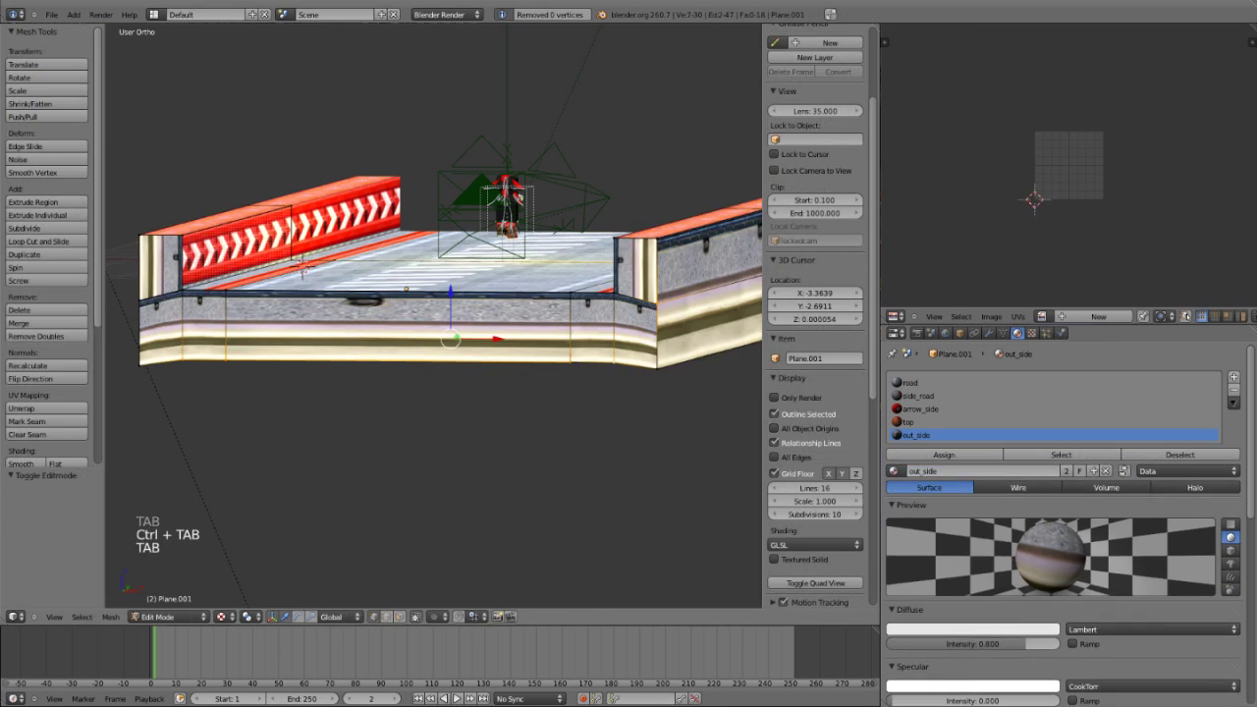
key(ctrl+Tab)
click(429, 393)
right_click(429, 363)
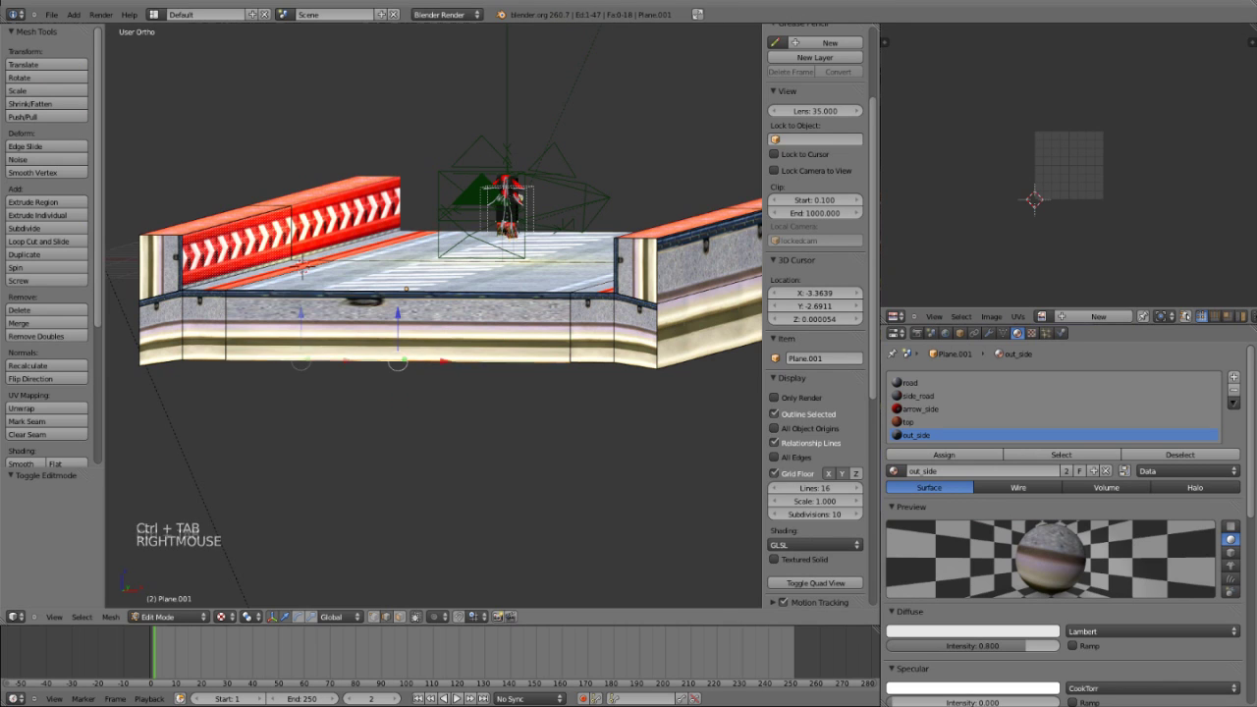
shift+right_click(593, 362)
shift+right_click(202, 362)
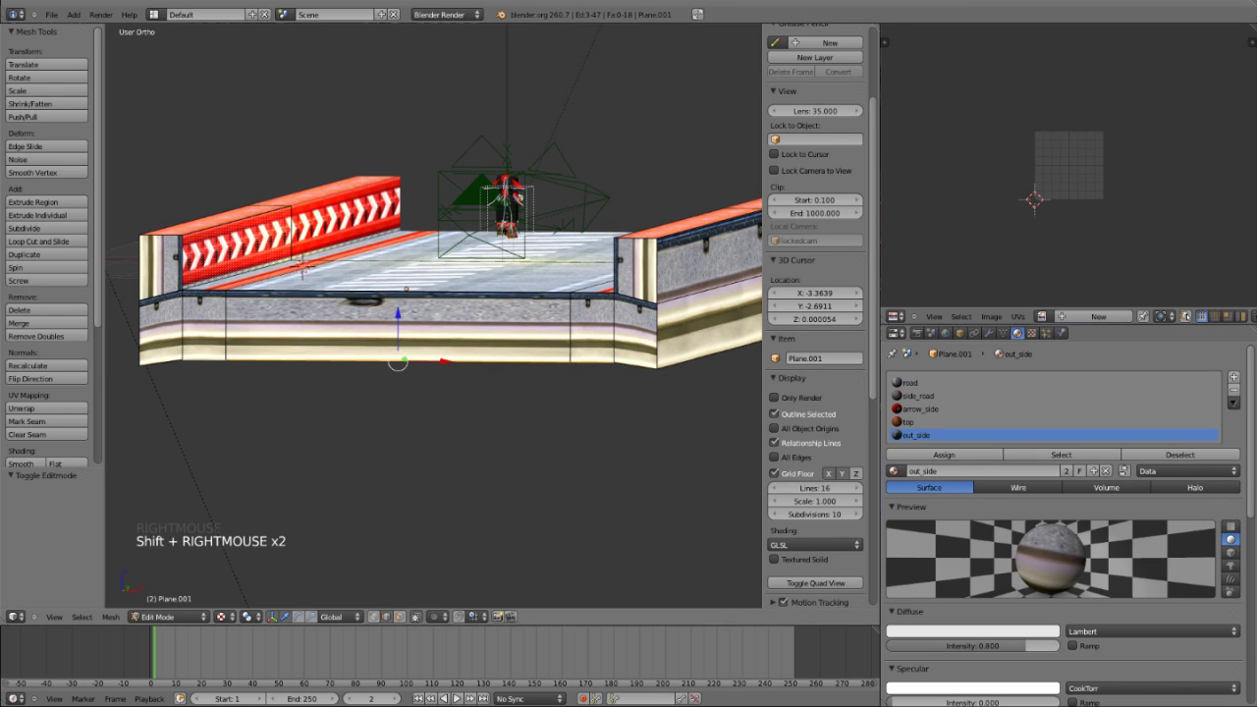
key(h)
key(alt+h)
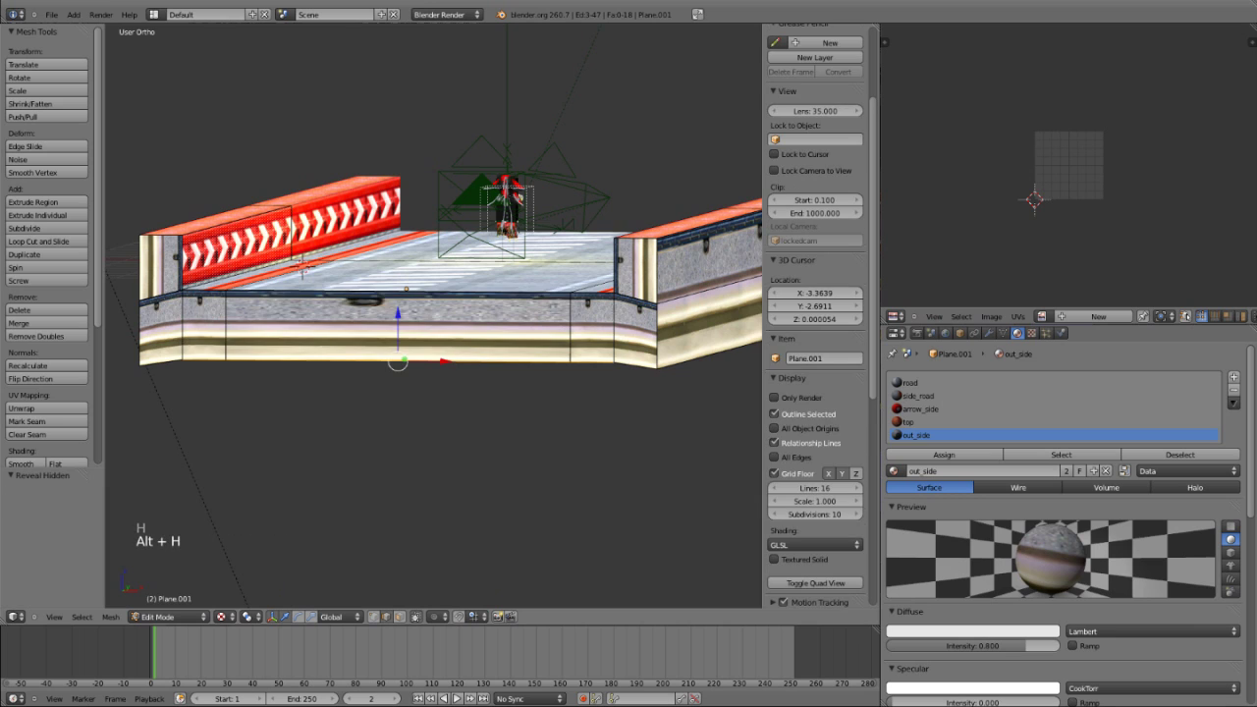
key(g)
key(z)
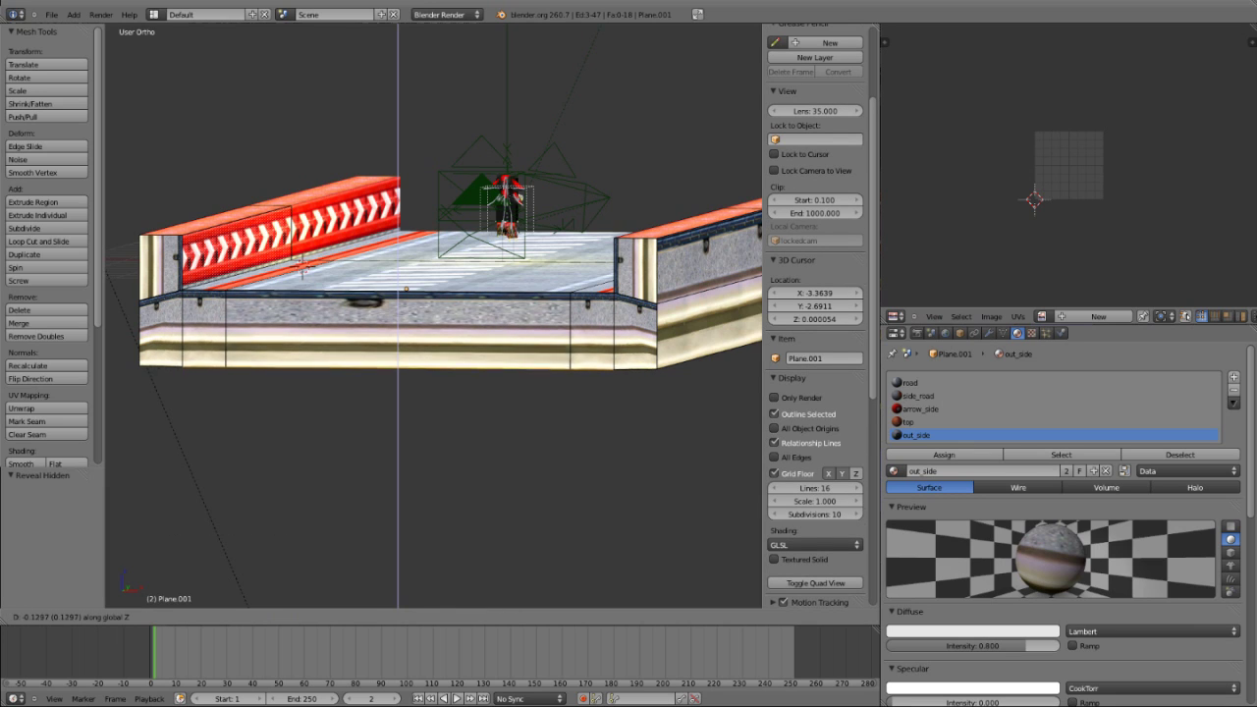
shift+click(398, 367)
scroll(277, 305, down, 2)
middle_drag(295, 315, 277, 305)
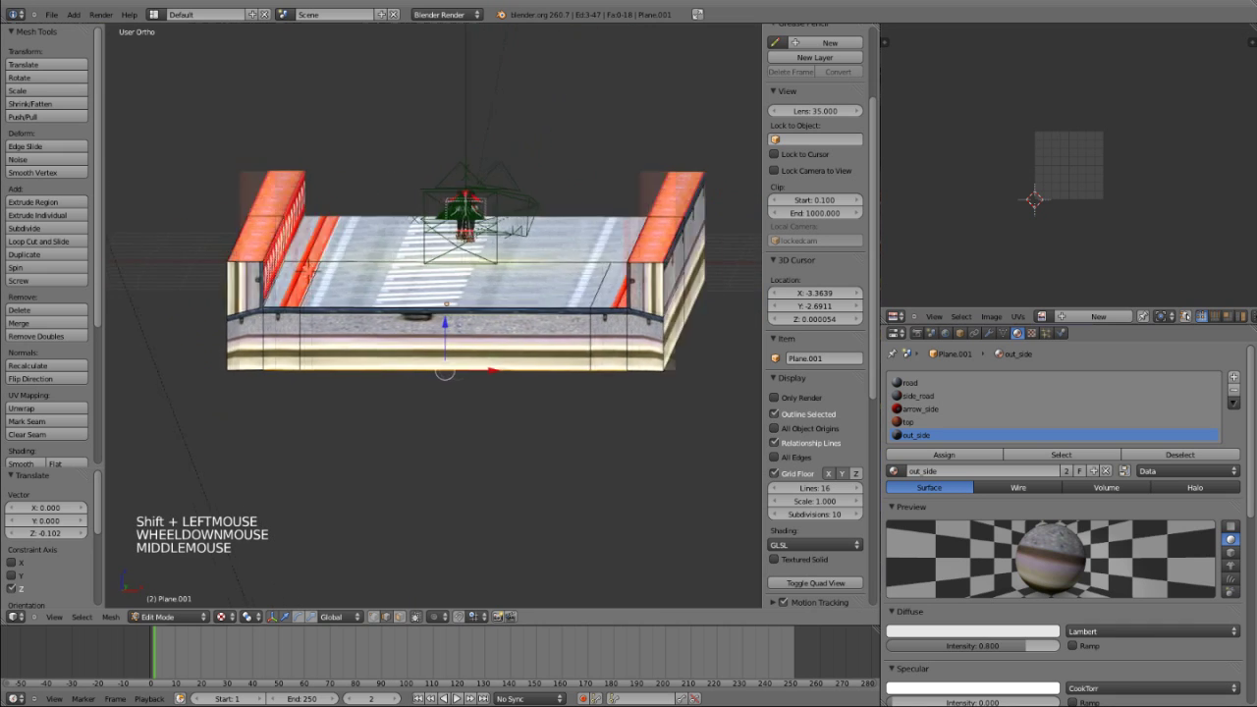
Select the front end faces of both barriers and try the side_road material on them.
scroll(277, 306, up, 2)
key(Tab)
key(Tab)
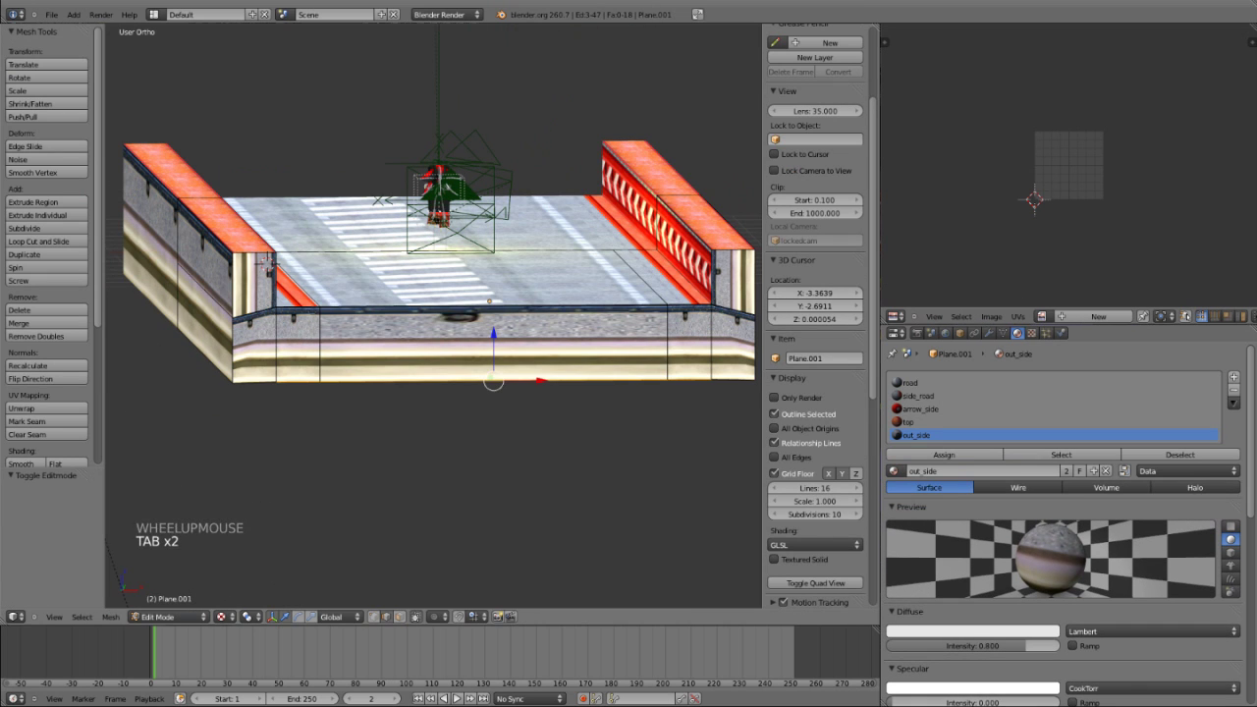
key(ctrl+Tab)
click(213, 314)
right_click(253, 283)
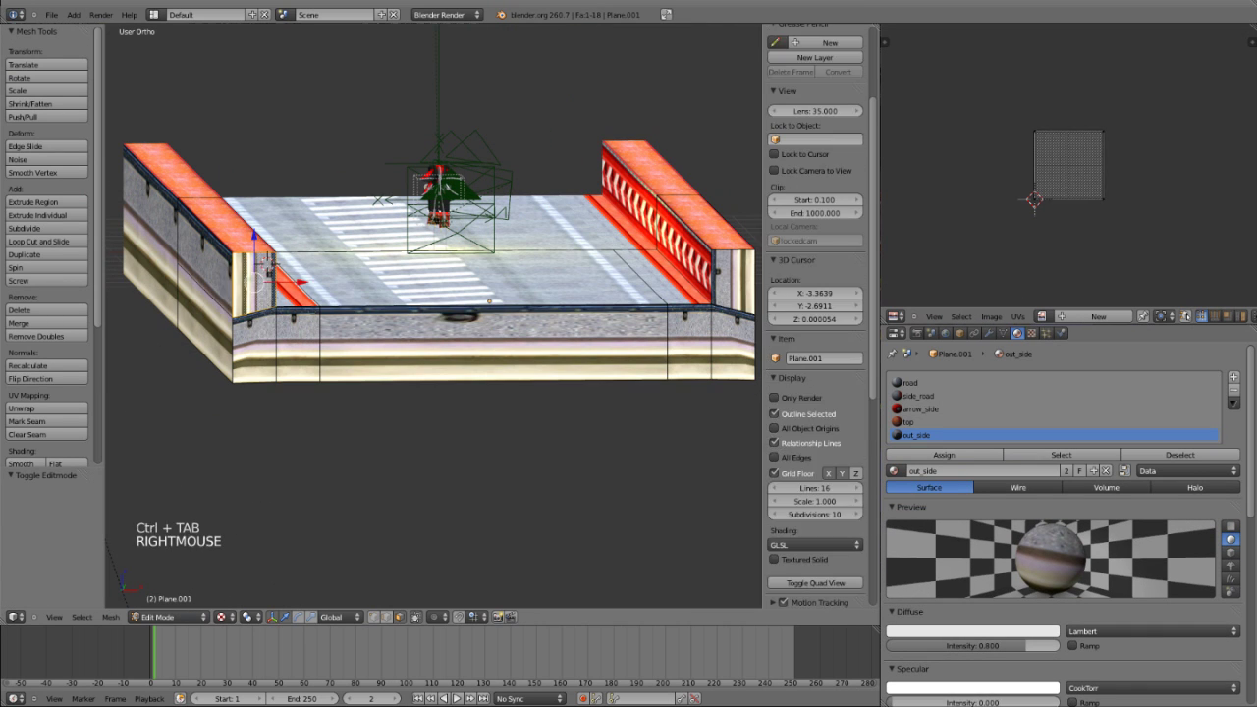
shift+right_click(491, 285)
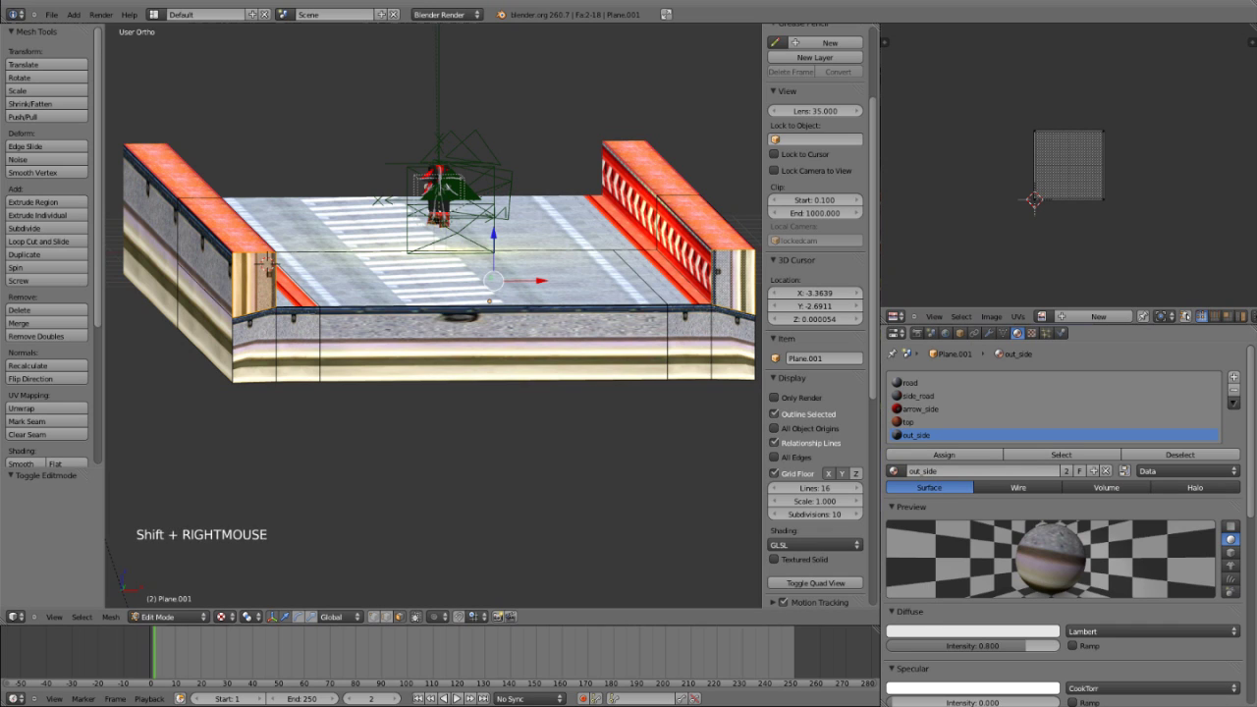
click(921, 408)
click(944, 455)
click(918, 396)
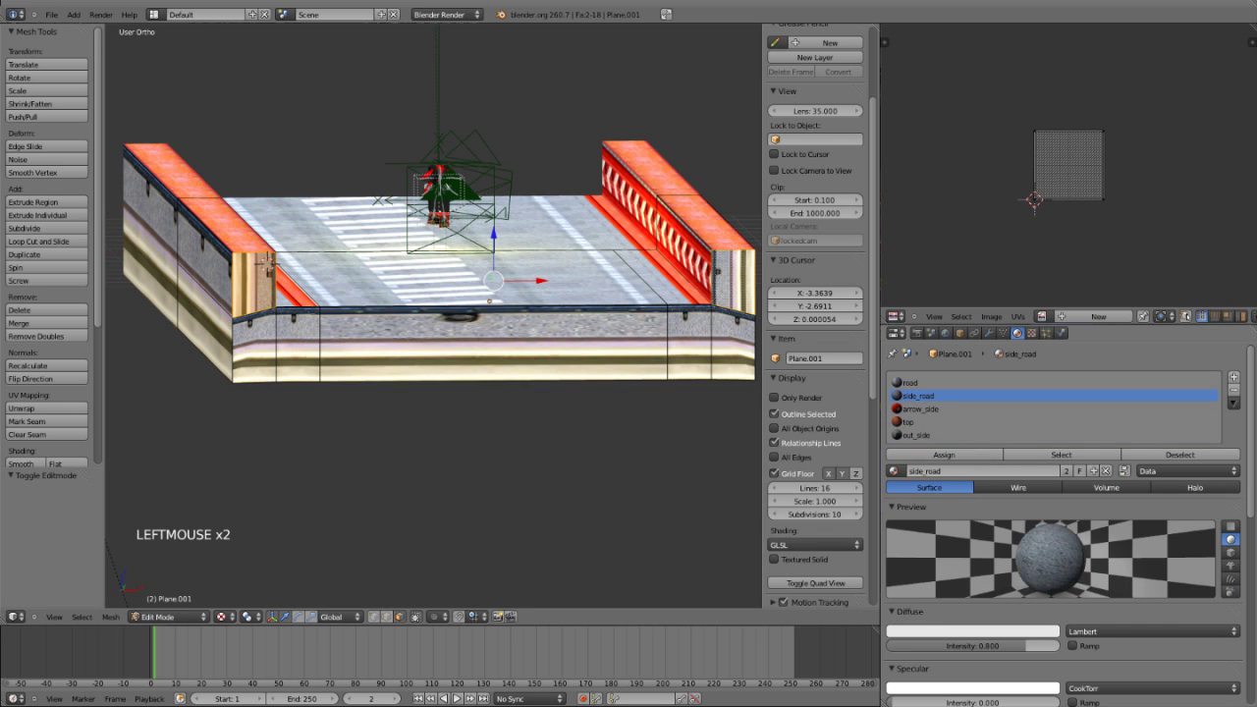
click(944, 455)
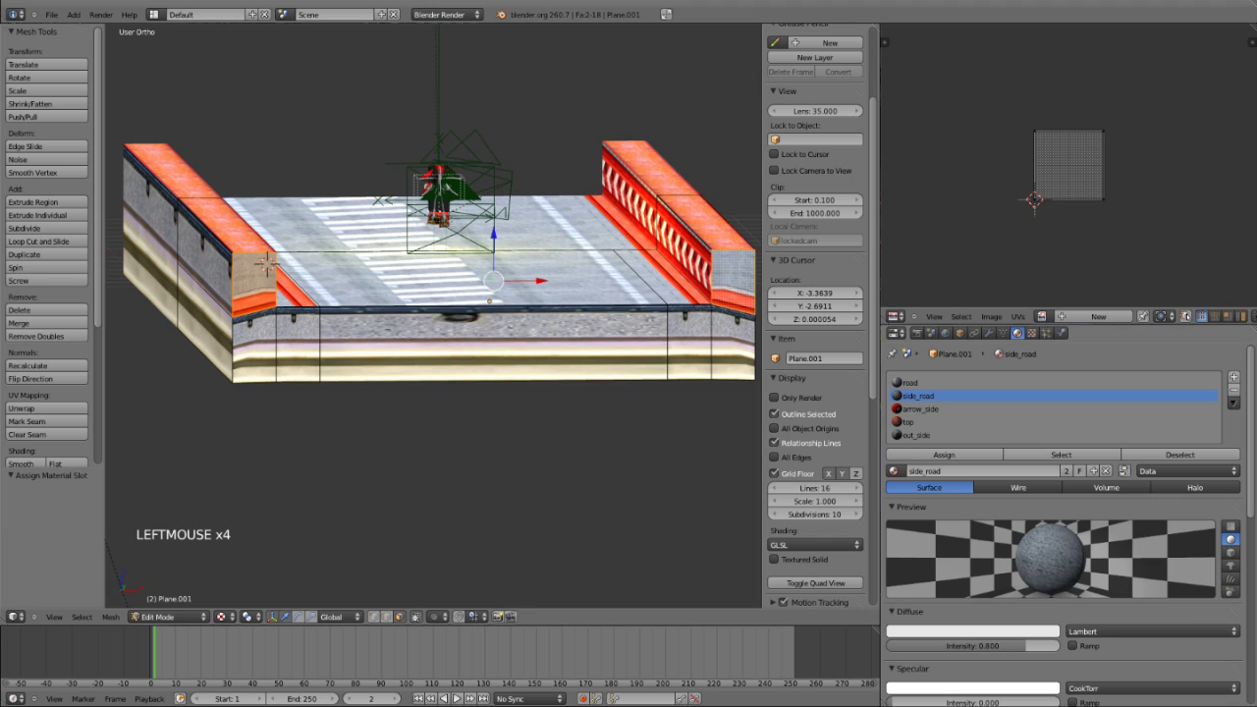
Assign the top material to both barrier end faces and rotate all their UVs.
click(921, 409)
click(908, 422)
click(944, 455)
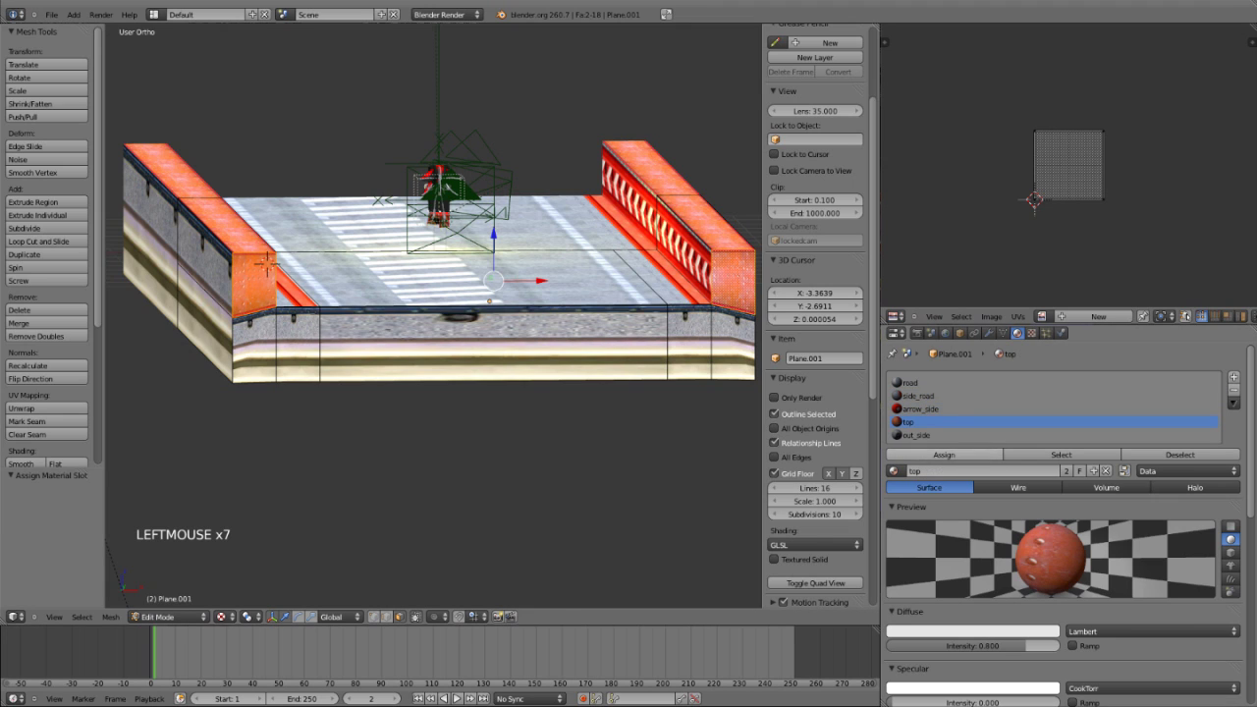
key(a)
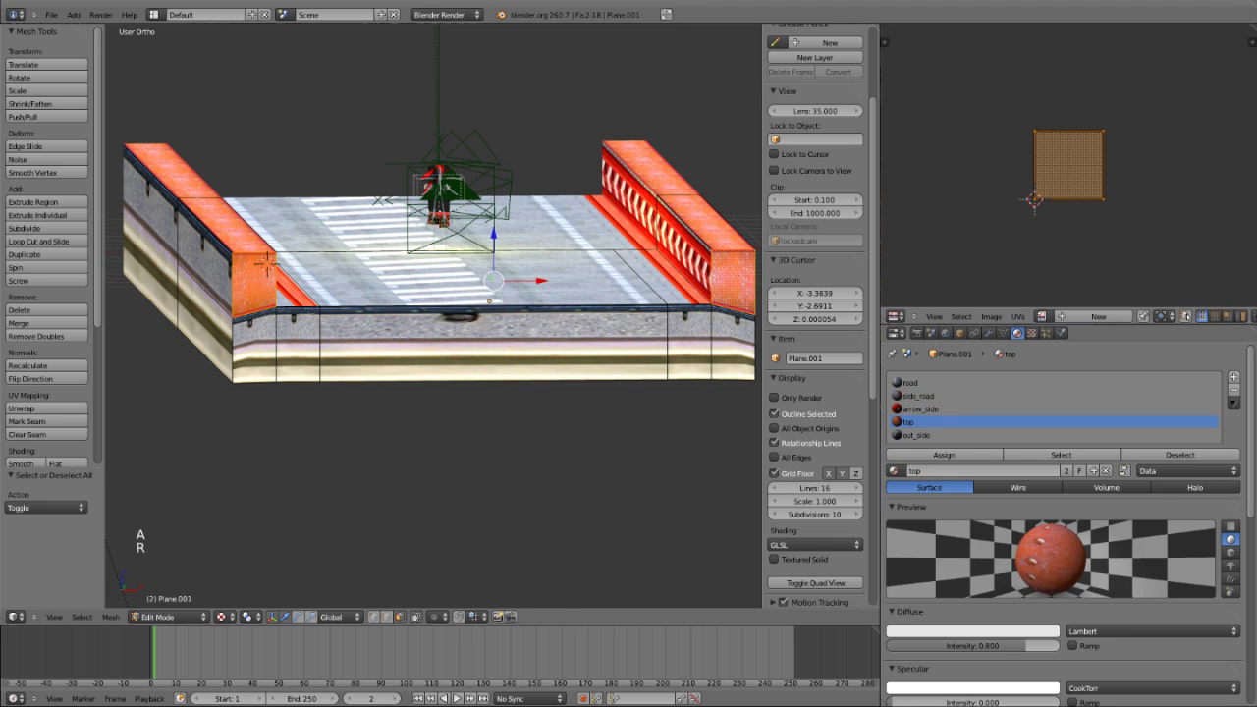
key(Tab)
key(Tab)
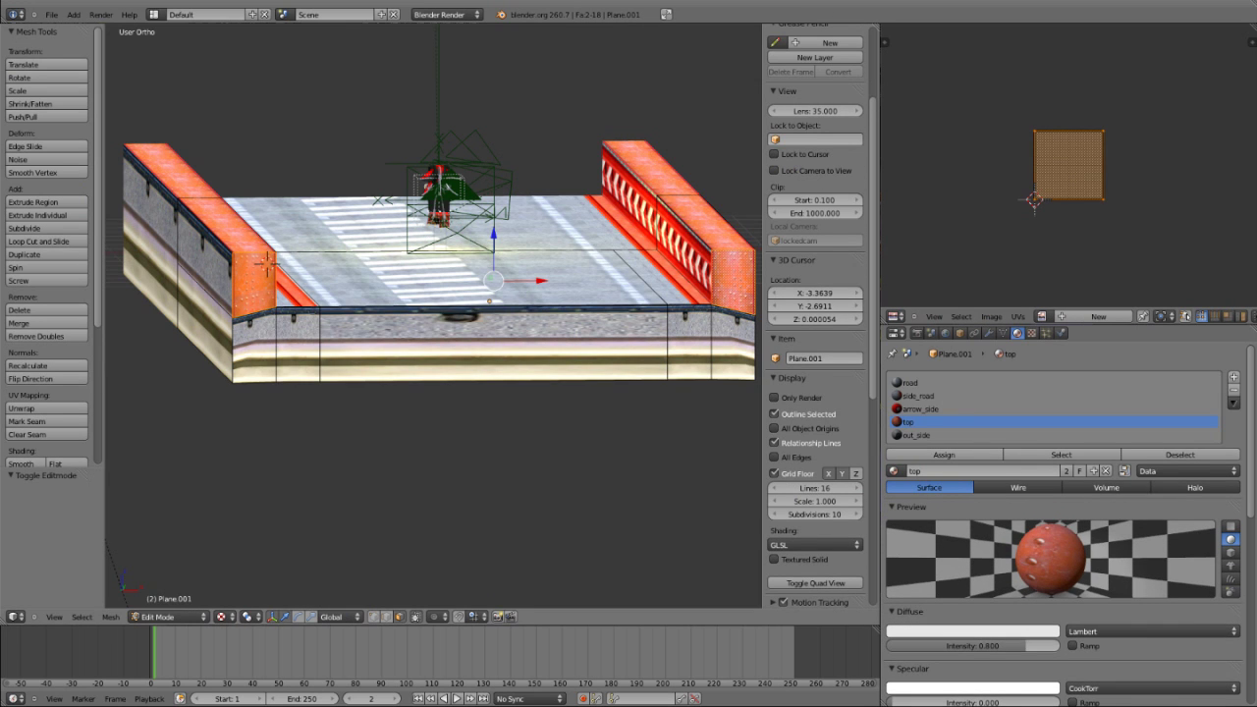
Unwrap all five front wall faces with Project From View in the orthographic front view.
key(ctrl+Tab)
key(ctrl+Tab)
click(254, 362)
right_click(256, 348)
shift+right_click(298, 348)
shift+right_click(354, 348)
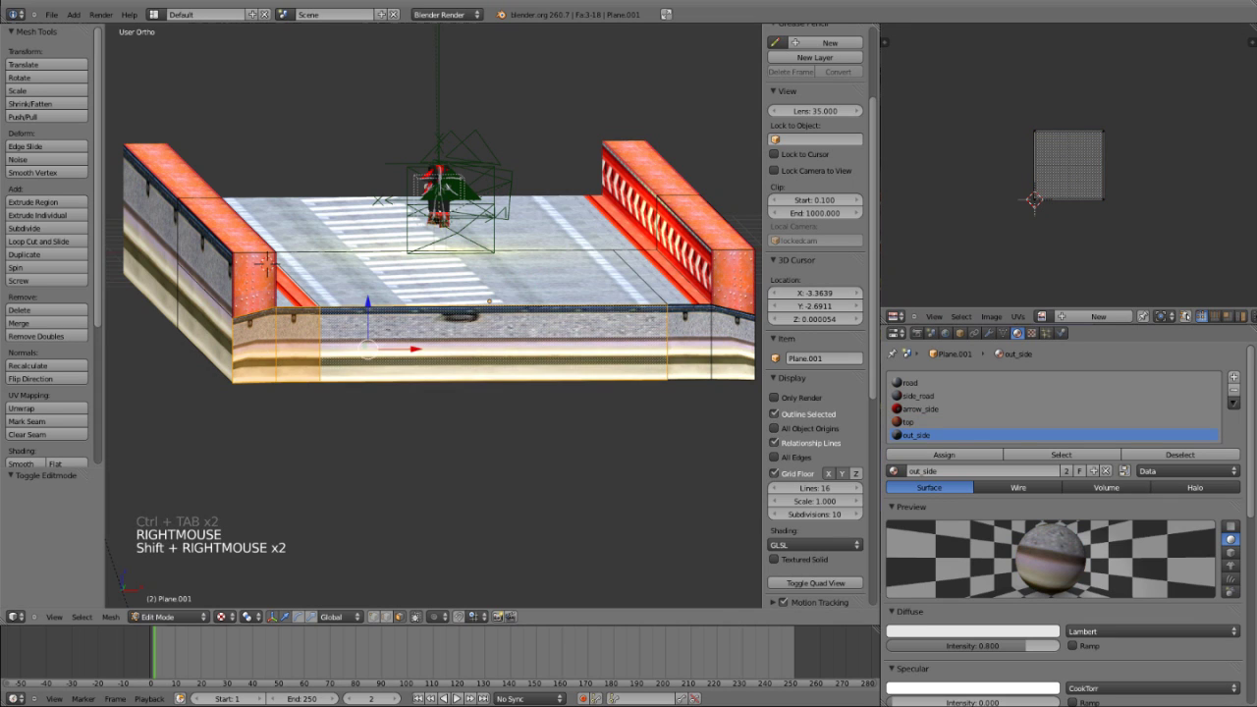
shift+right_click(492, 344)
shift+right_click(693, 344)
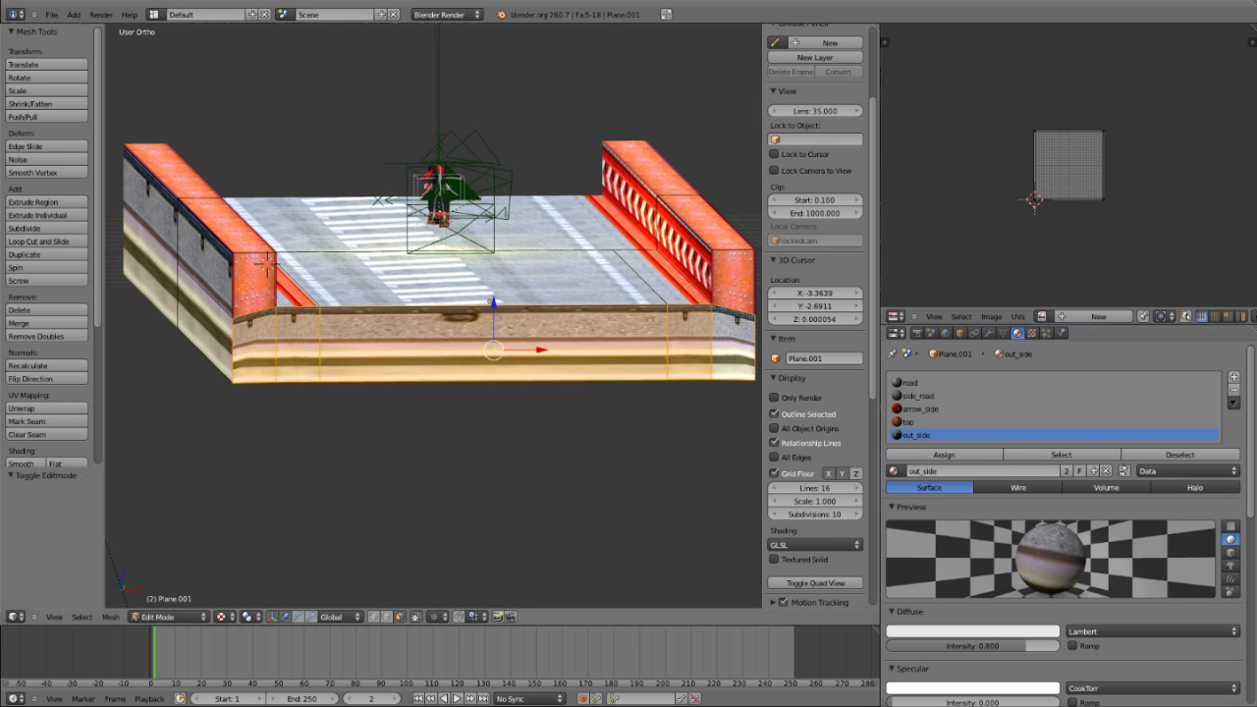
key(KP_1)
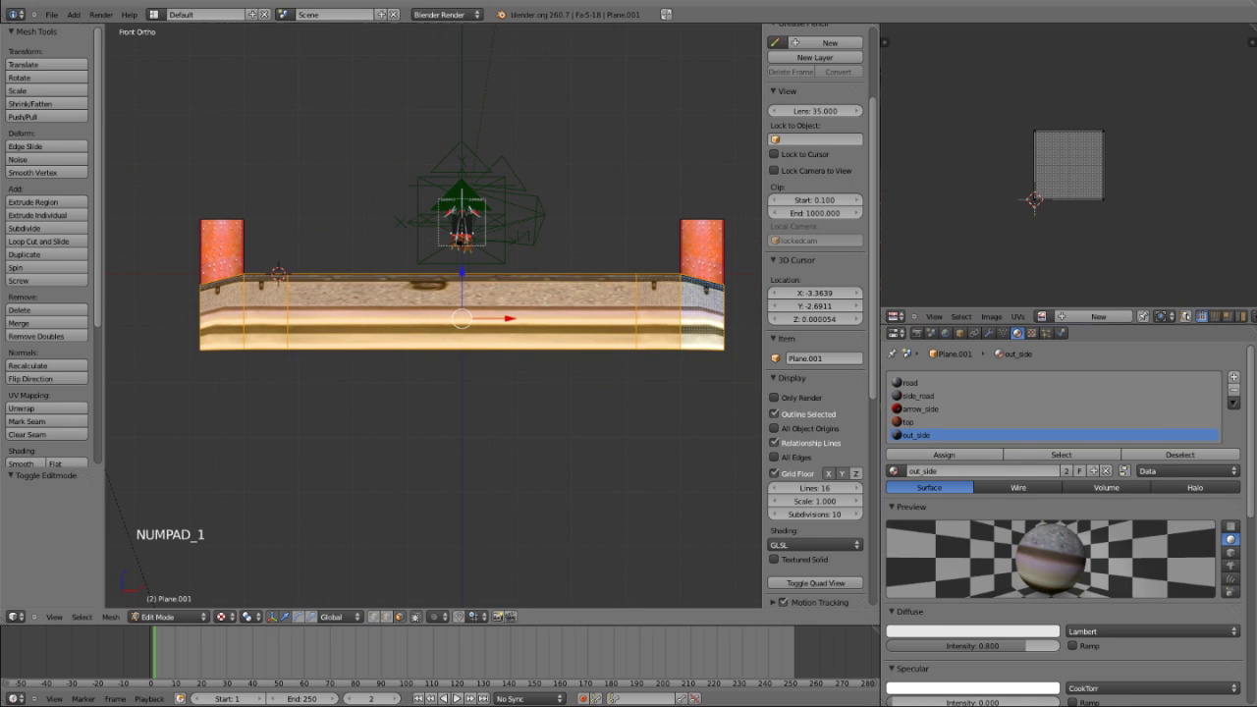
key(u)
click(550, 323)
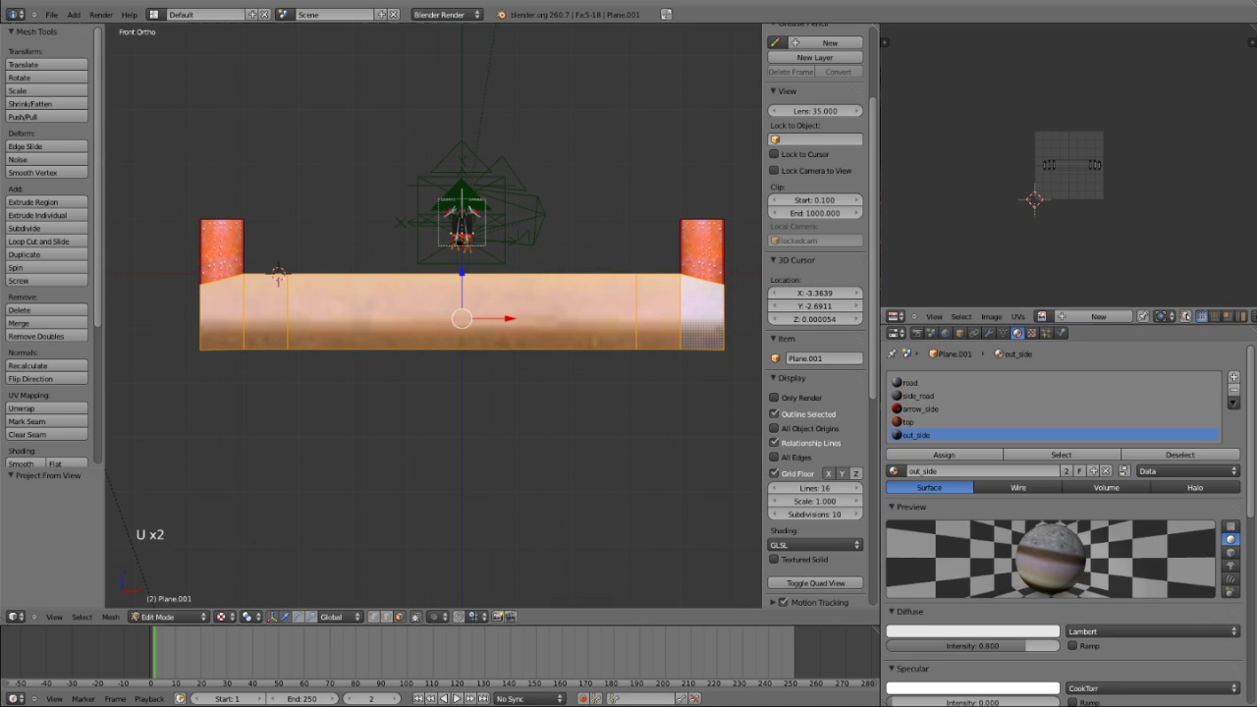
Scale all the front wall's UVs by 5 and again by 2, and leave Edit Mode.
text(as5)
key(Return)
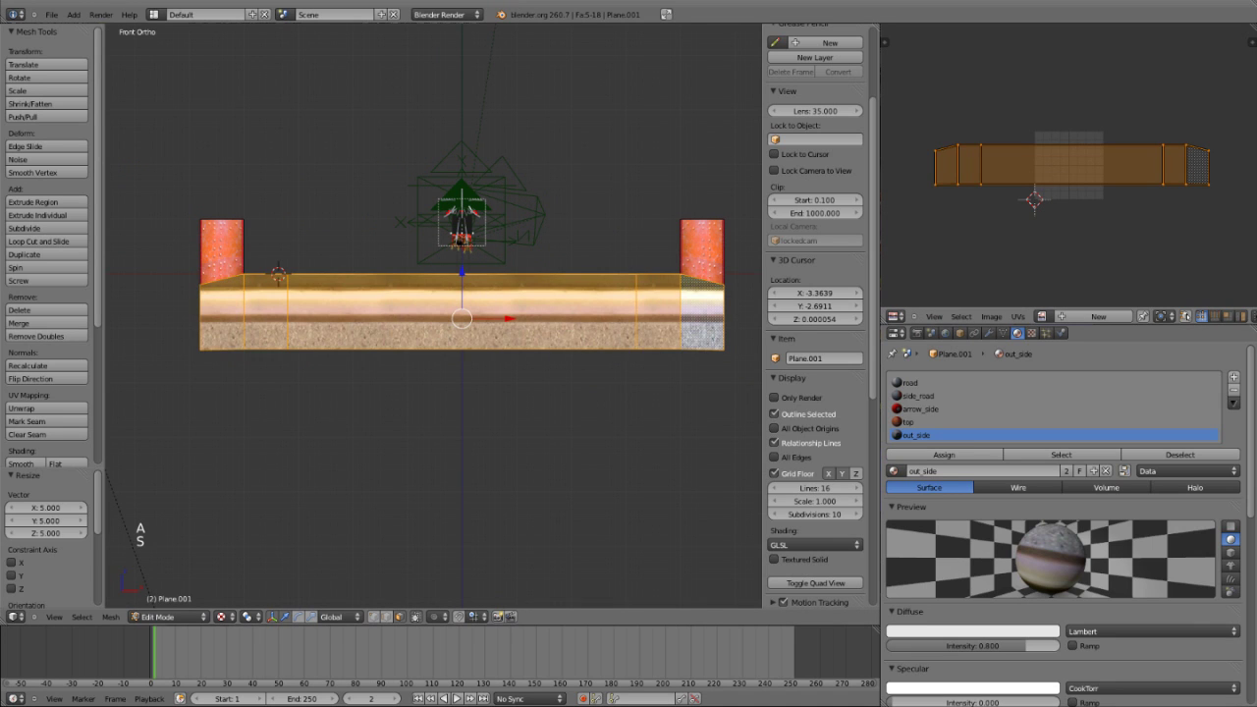
text(s2)
key(Return)
key(Tab)
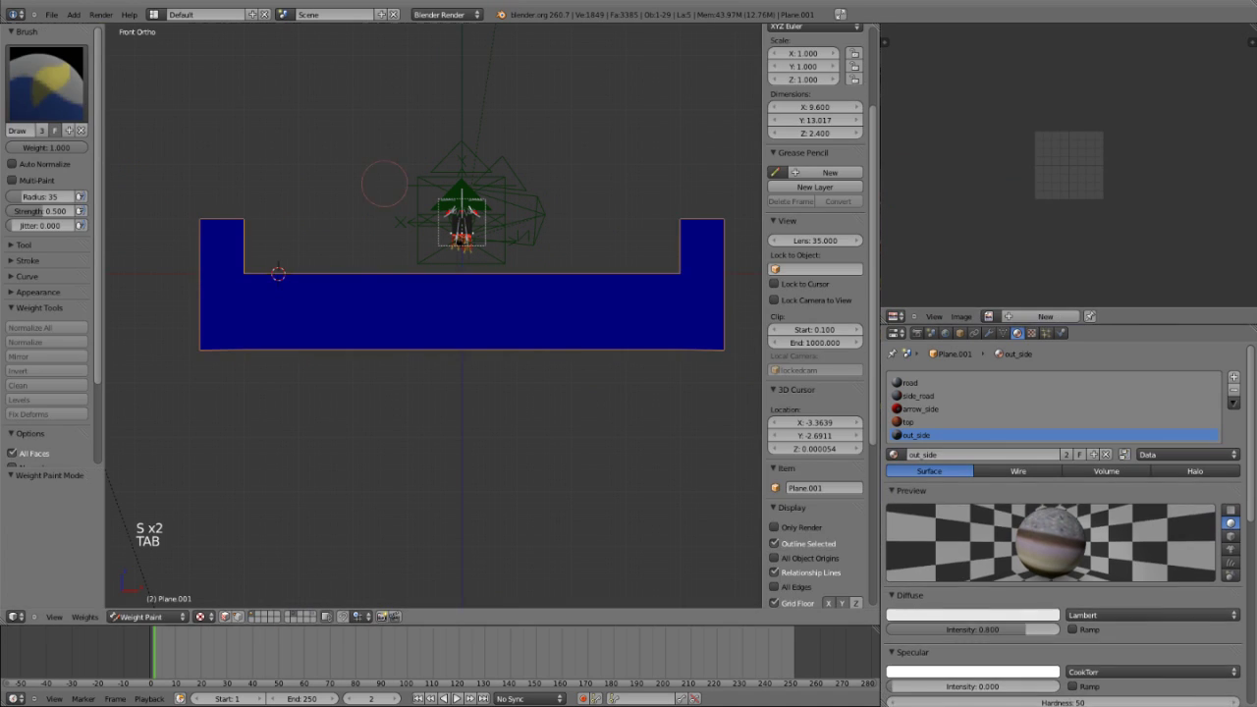
Return the bridge from Weight Paint to Object Mode and deselect all objects.
middle_drag(432, 324, 491, 275)
key(ctrl+Tab)
key(a)
scroll(432, 315, down, 3)
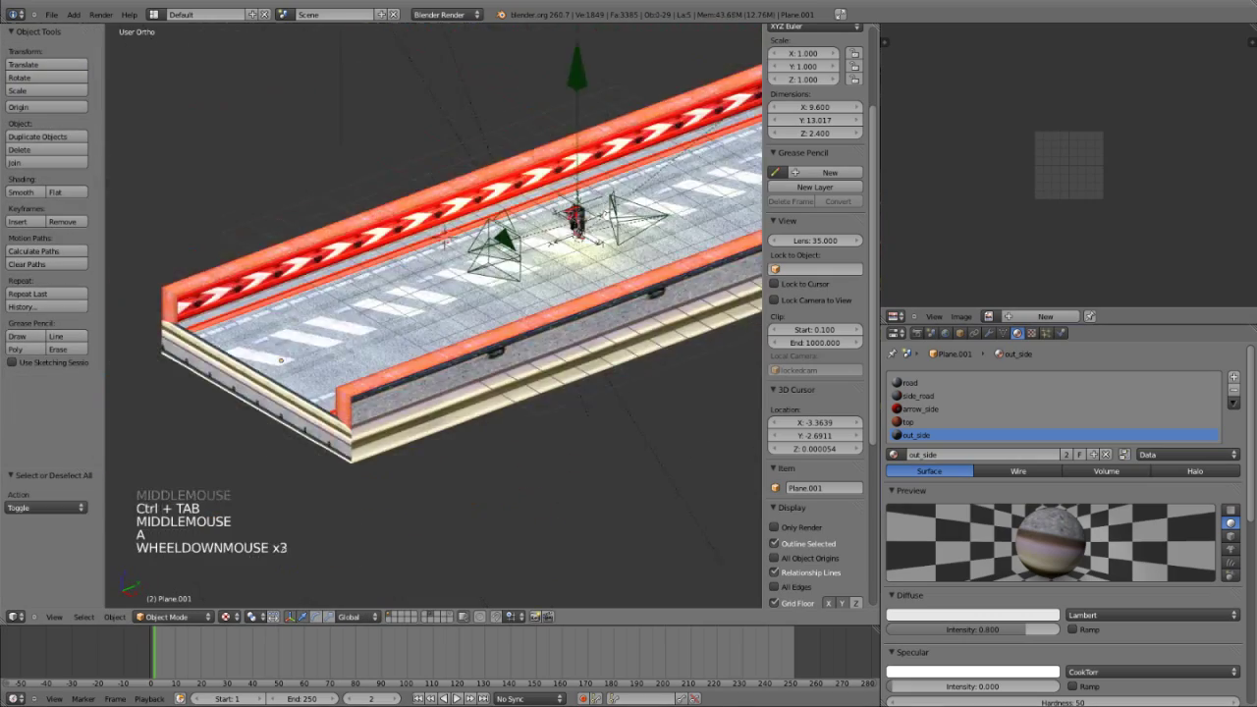
shift+scroll(433, 314, down, 1)
shift+middle_drag(433, 315, 412, 256)
scroll(413, 295, down, 2)
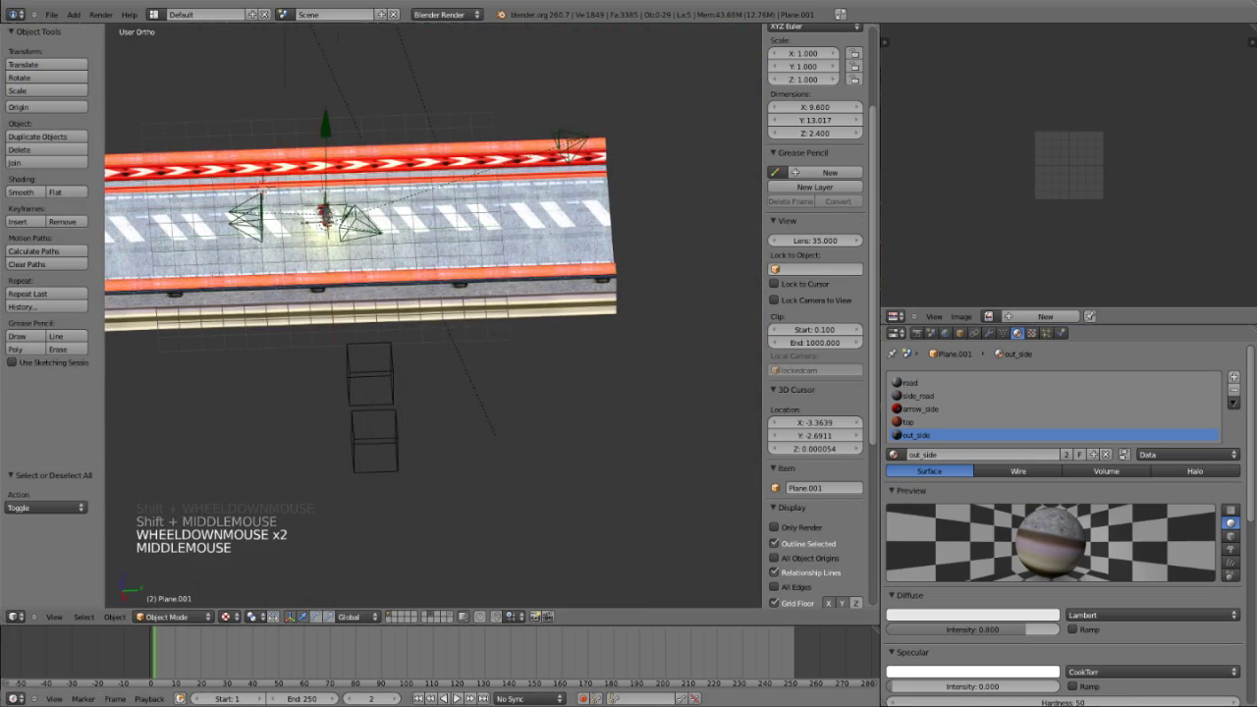
Box-select the lamps above the bridge and add them to the first layer while keeping their current layer.
click(395, 615)
shift+scroll(412, 393, up, 1)
shift+middle_drag(412, 393, 487, 437)
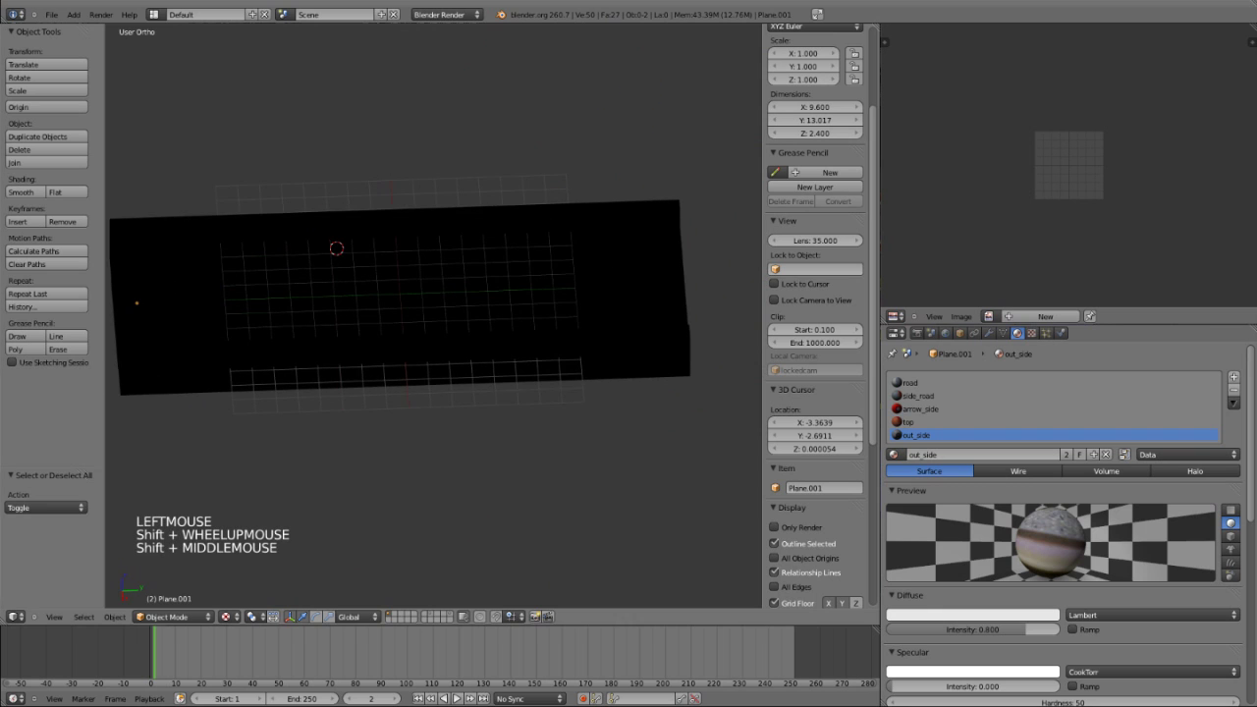
shift+click(389, 614)
scroll(413, 413, down, 3)
shift+scroll(432, 315, down, 1)
shift+middle_drag(432, 315, 470, 412)
key(b)
drag(398, 88, 500, 269)
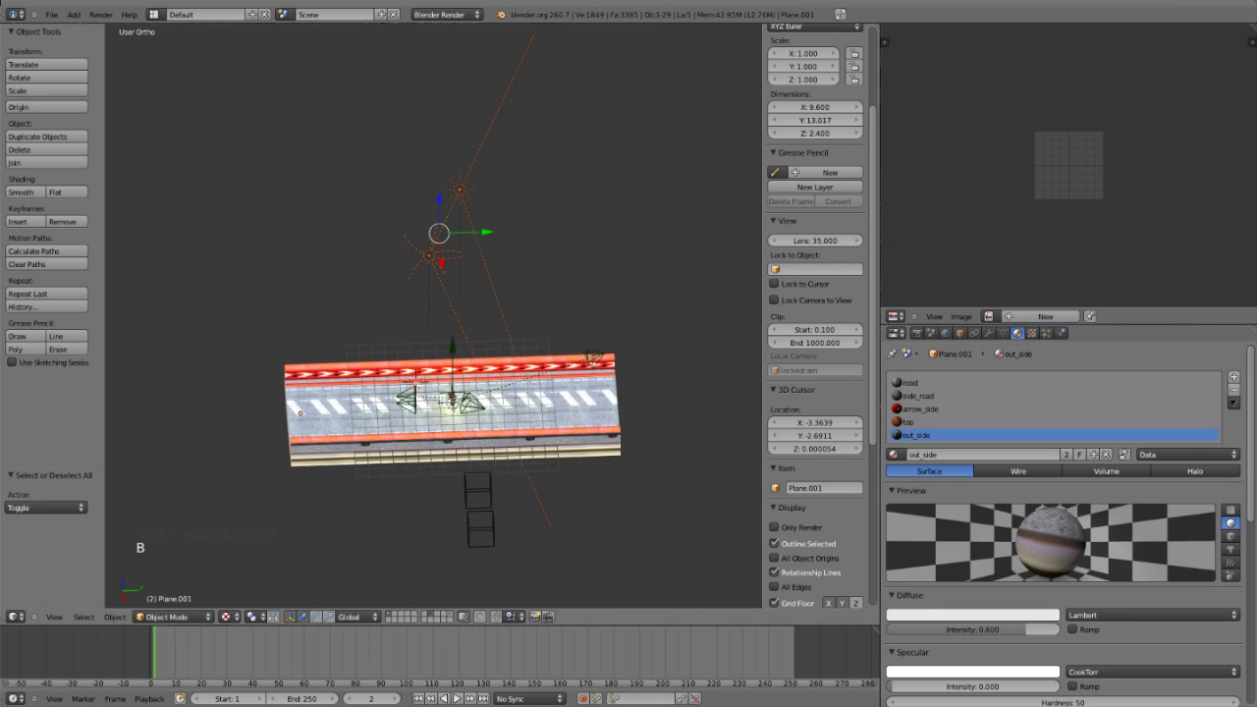
key(m)
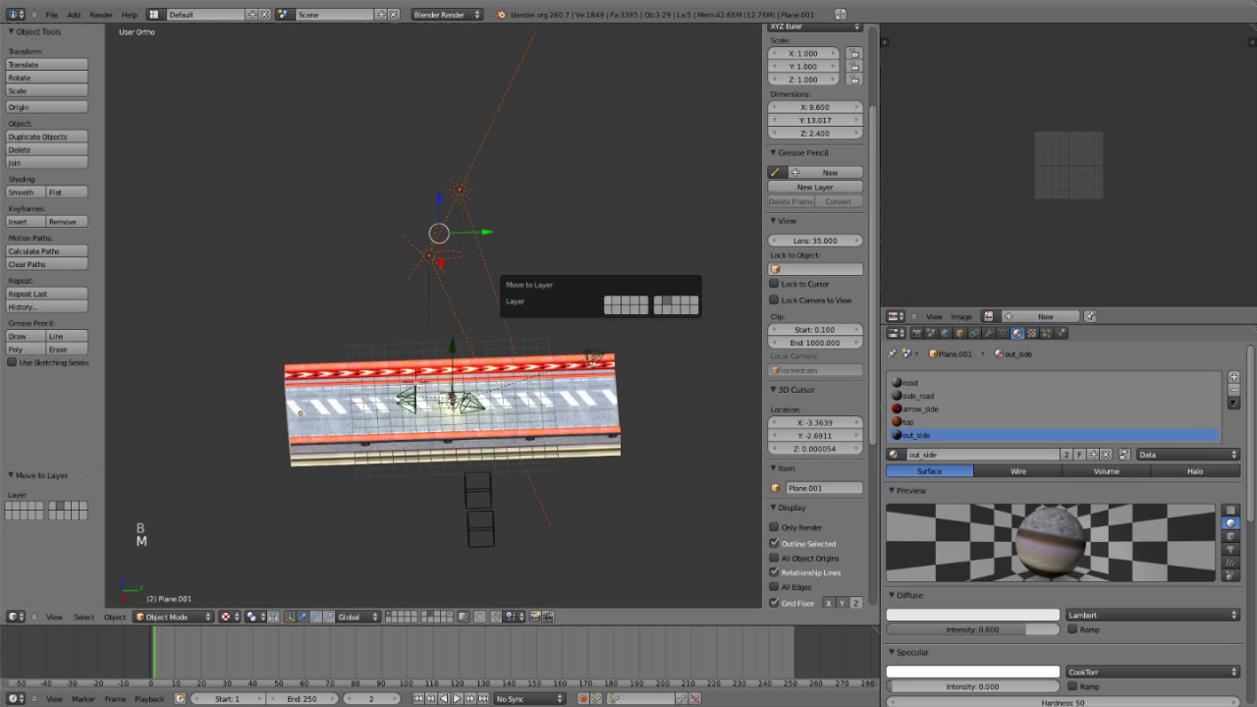
shift+click(609, 301)
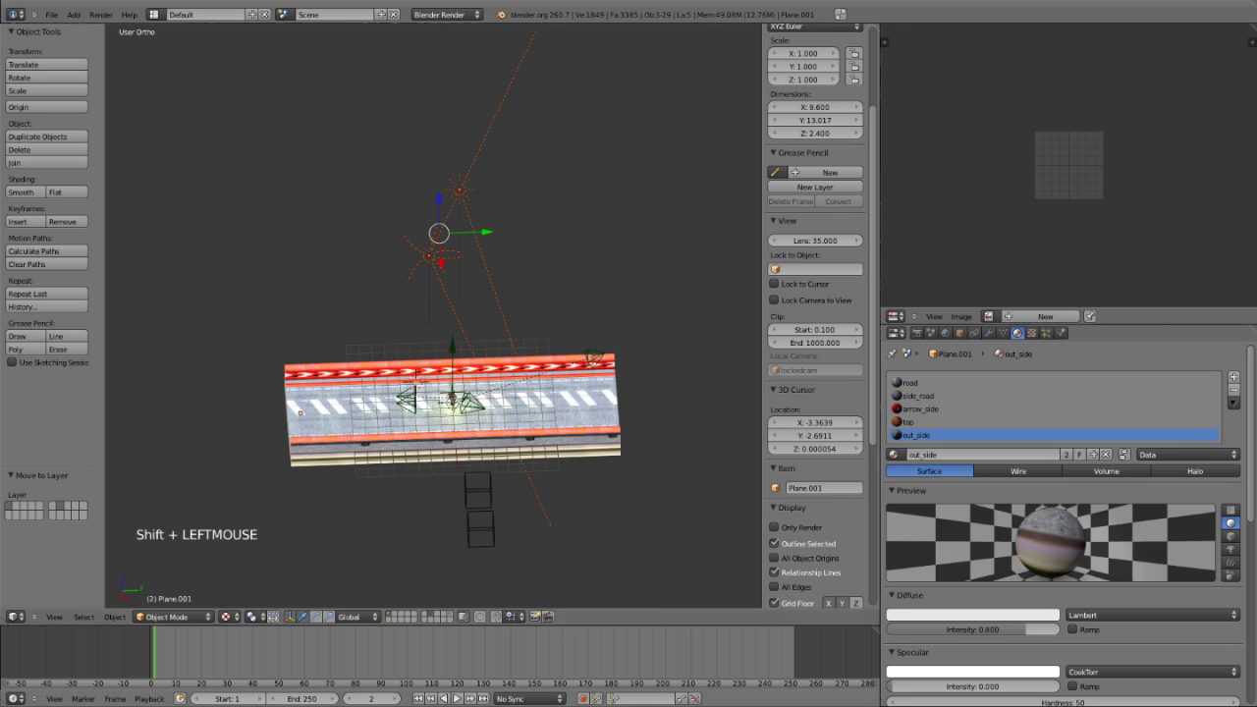
Show only the layer with the bridge and its lamps, and select the long main bridge section.
click(389, 614)
click(431, 614)
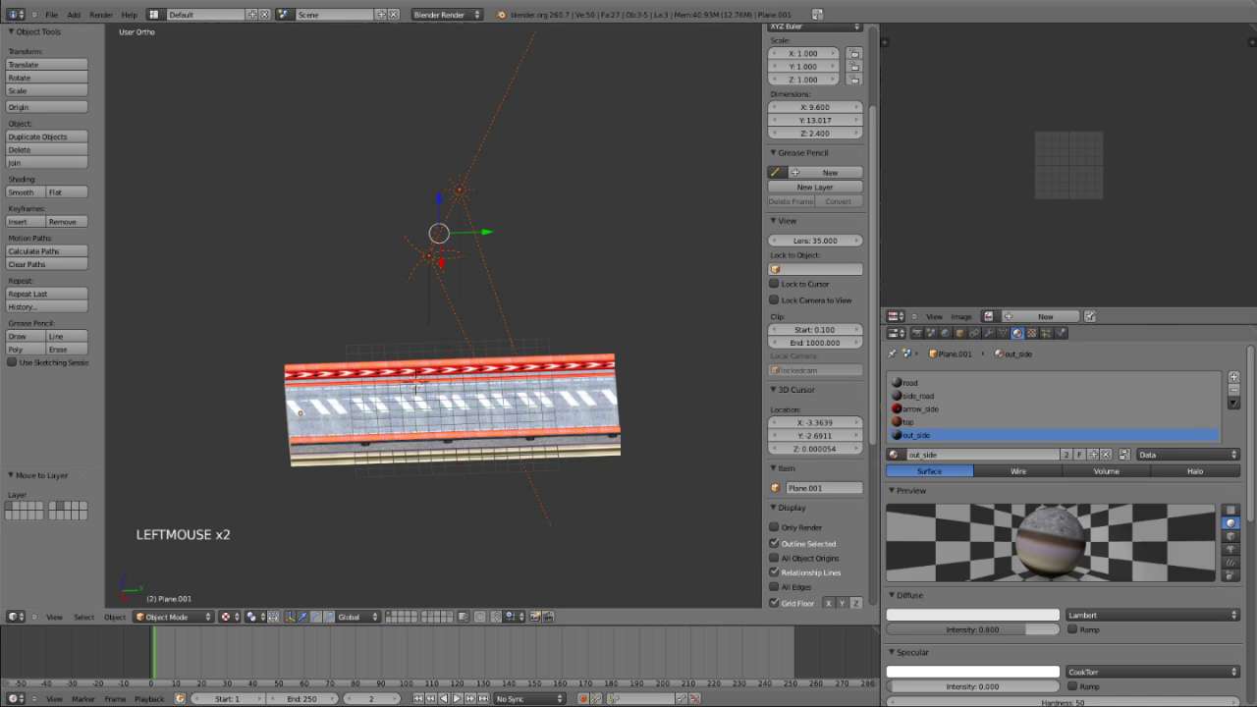
scroll(432, 442, up, 4)
right_click(442, 471)
scroll(442, 472, down, 1)
shift+scroll(442, 472, down, 1)
shift+middle_drag(442, 471, 442, 414)
scroll(442, 432, down, 2)
shift+scroll(442, 413, up, 1)
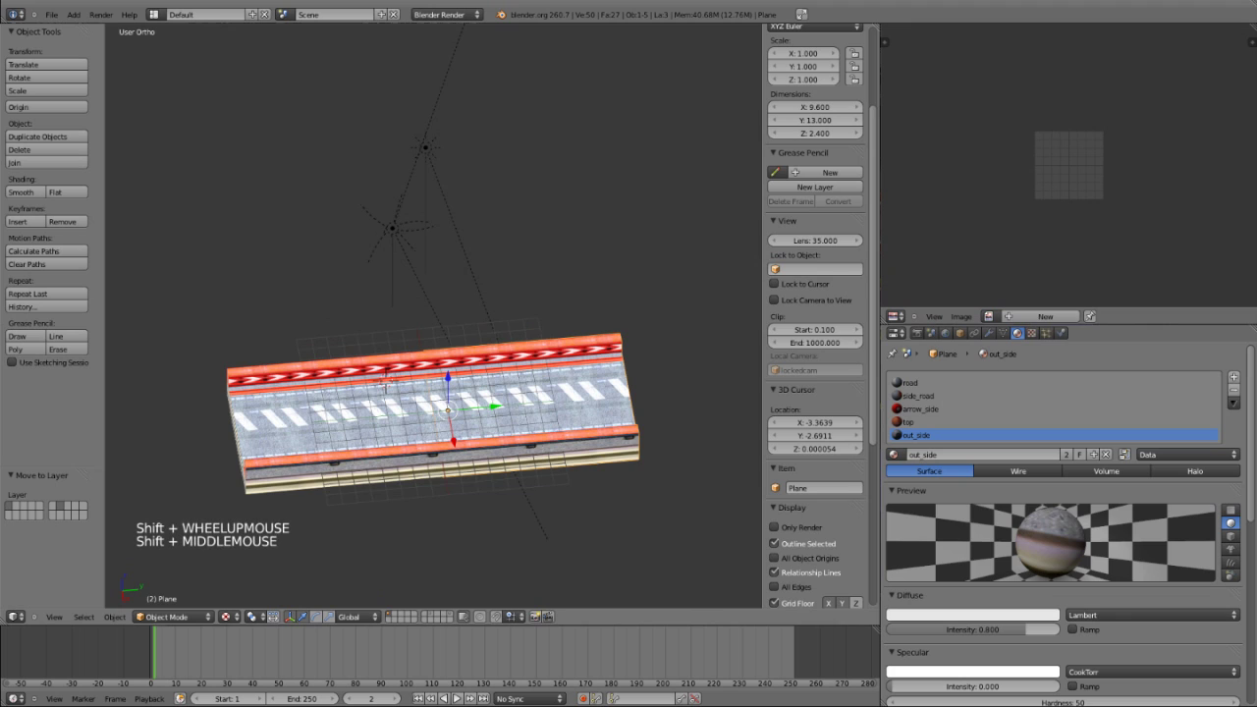
Try adding a Path curve at the 3D cursor's off-centre location, and delete it.
key(shift+a)
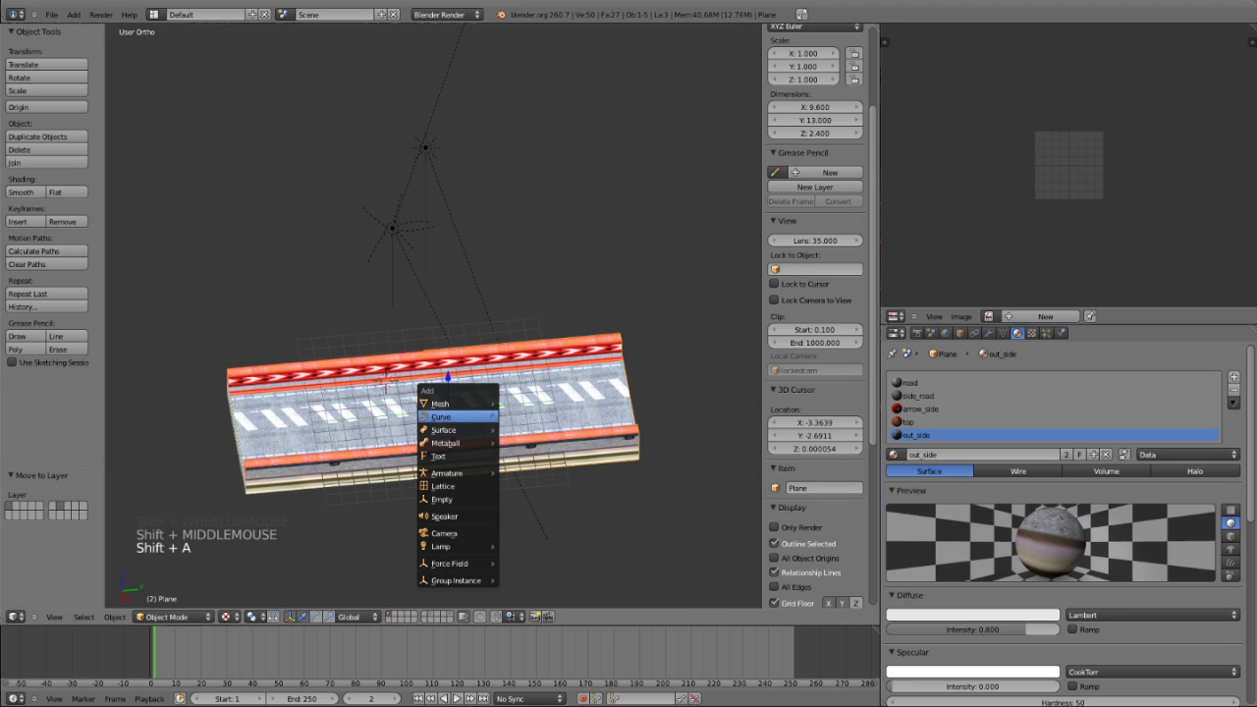
mouse_move(457, 417)
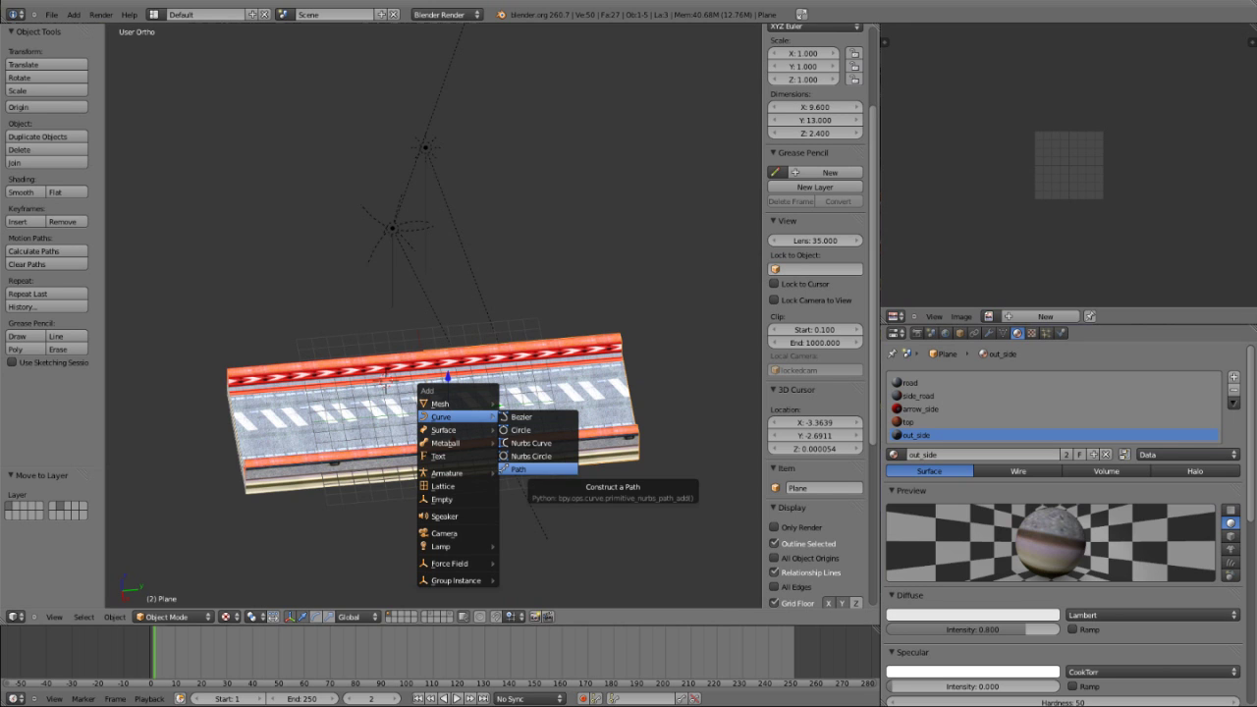
click(519, 468)
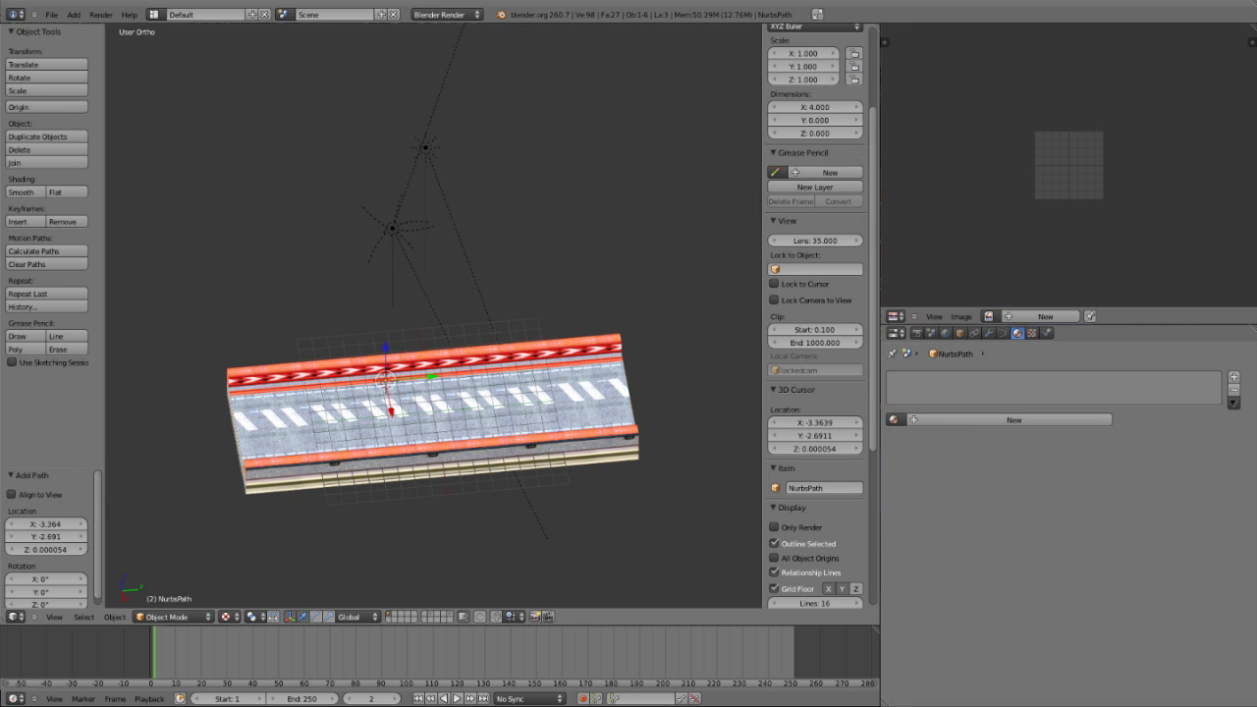
middle_drag(491, 491, 507, 394)
middle_drag(405, 305, 405, 391)
key(x)
click(402, 391)
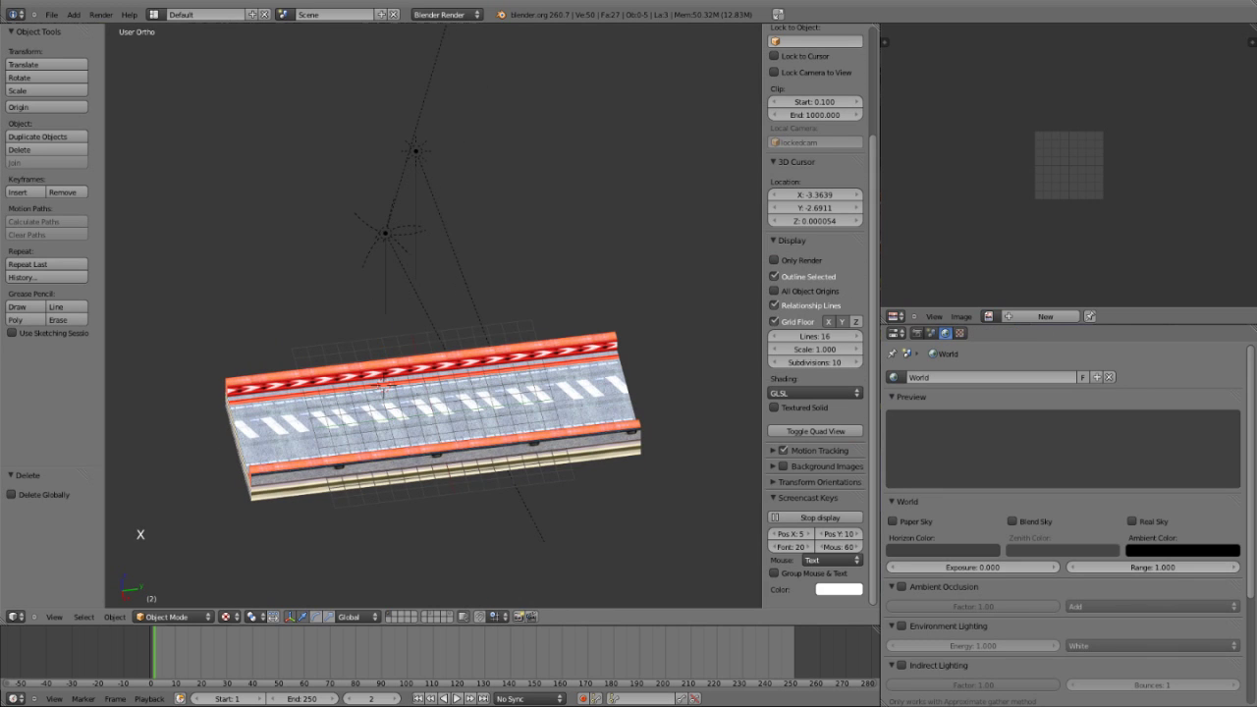
Snap the 3D cursor to the center and select the main bridge section in the orthographic top view.
key(shift+s)
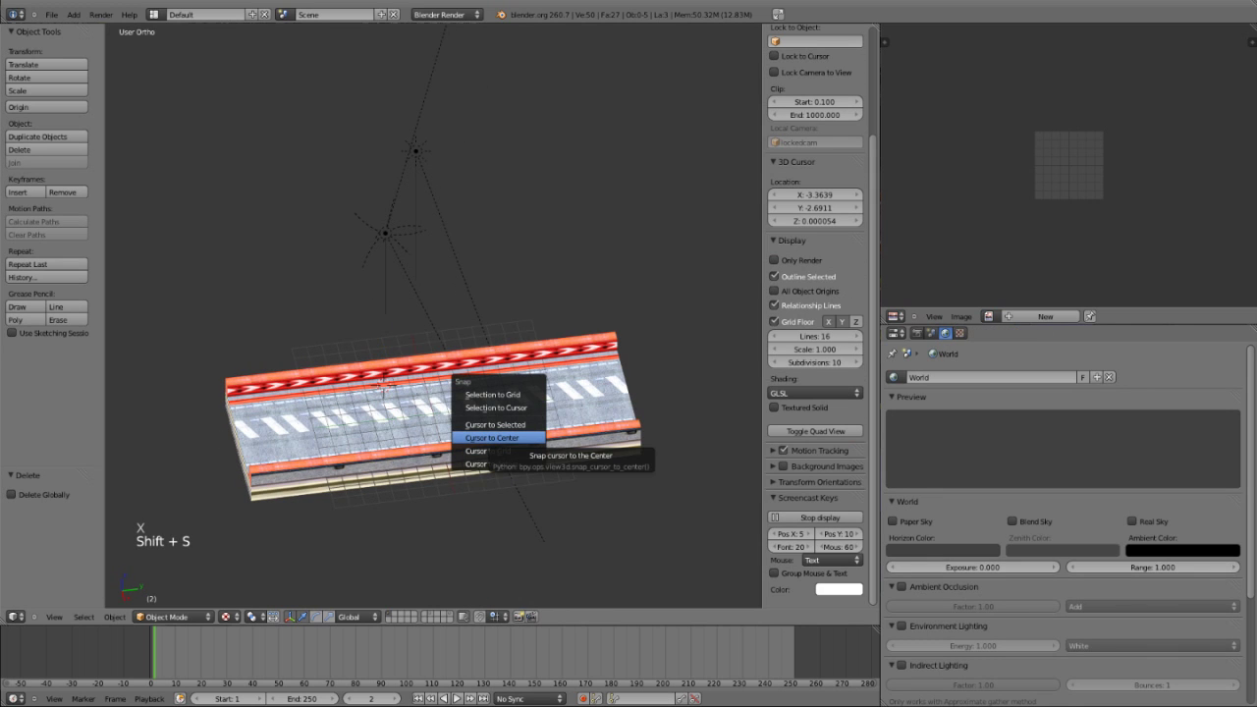
click(492, 437)
middle_drag(492, 437, 491, 393)
key(KP_7)
right_click(439, 318)
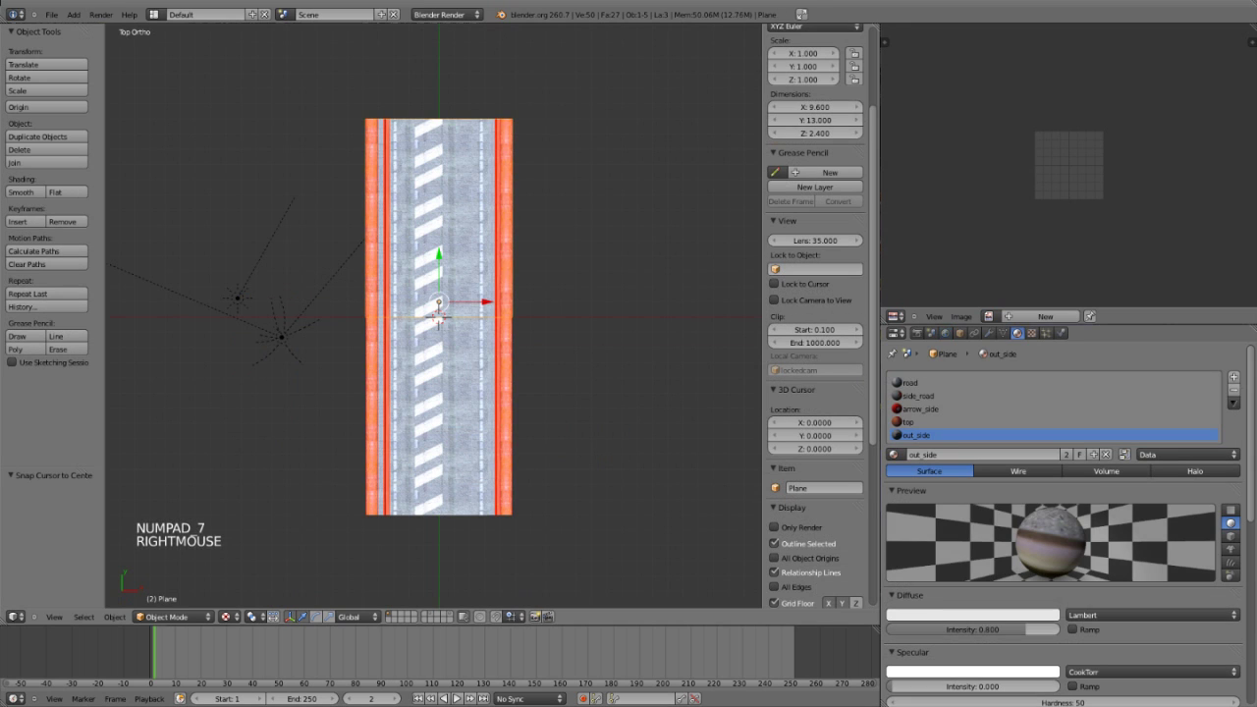
key(g)
key(g)
right_click(439, 317)
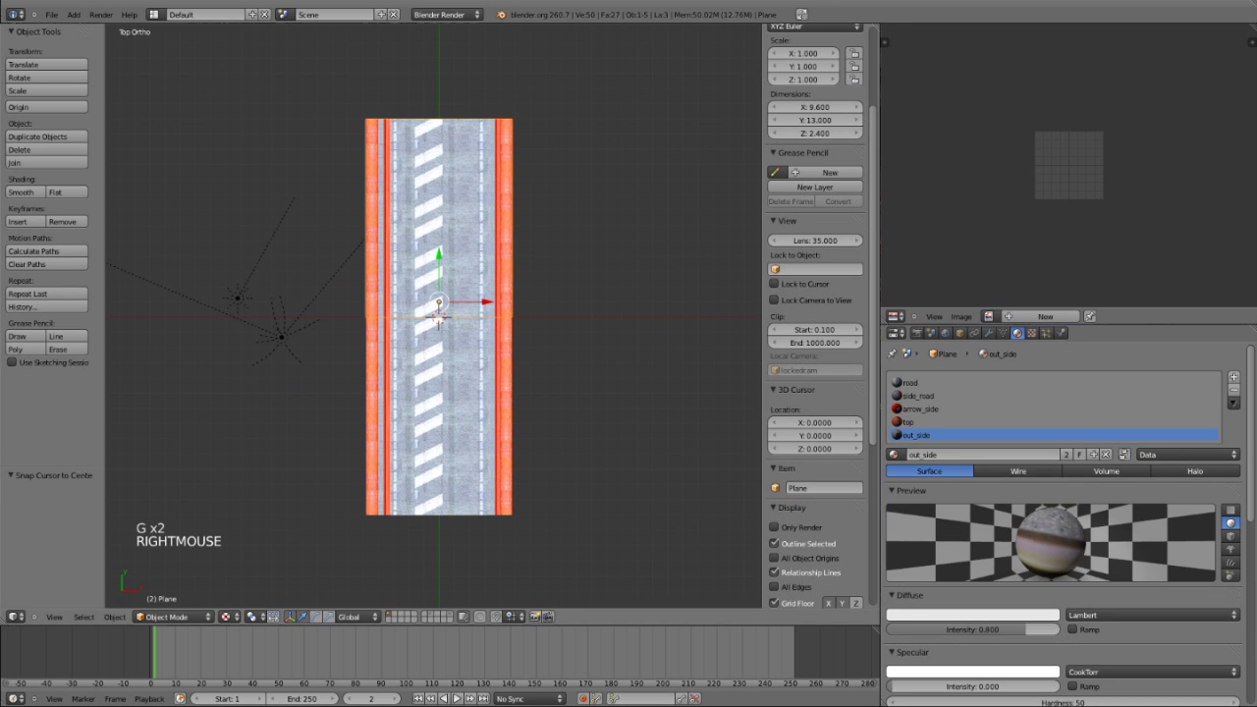
Snap the 3D cursor to the center and add a Path curve there in the wireframe top view.
key(shift+s)
key(z)
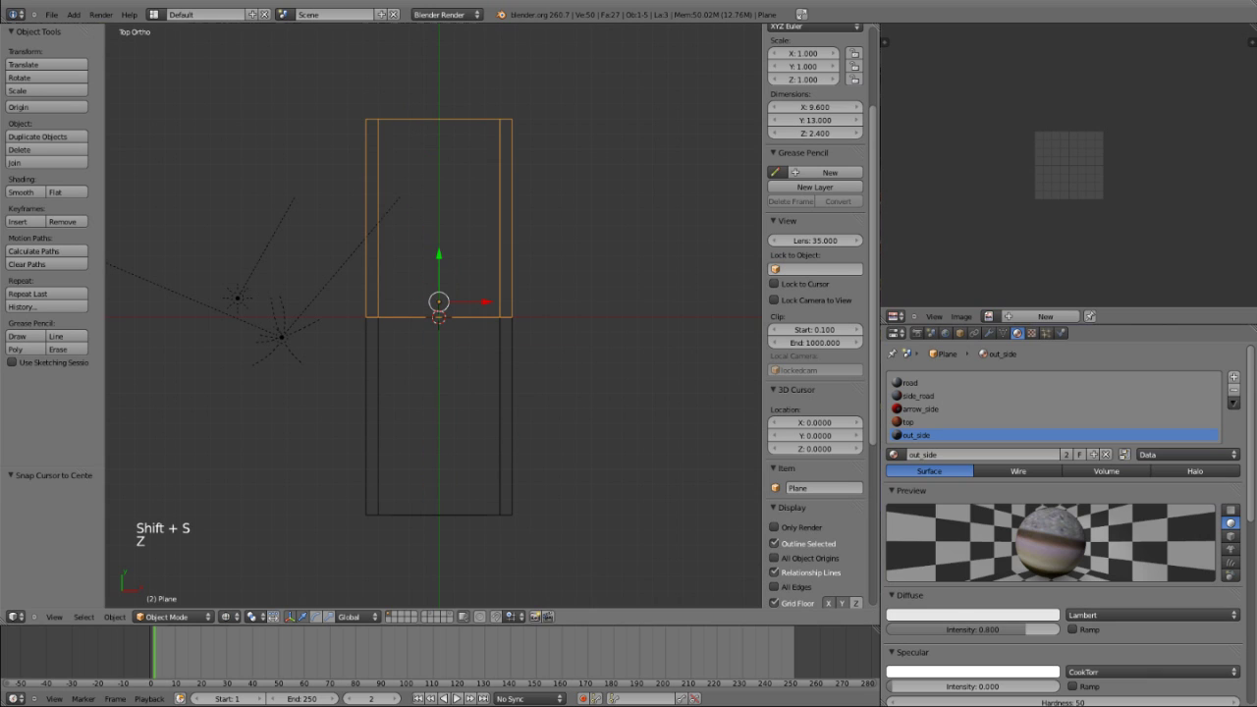
shift+middle_drag(439, 326, 446, 357)
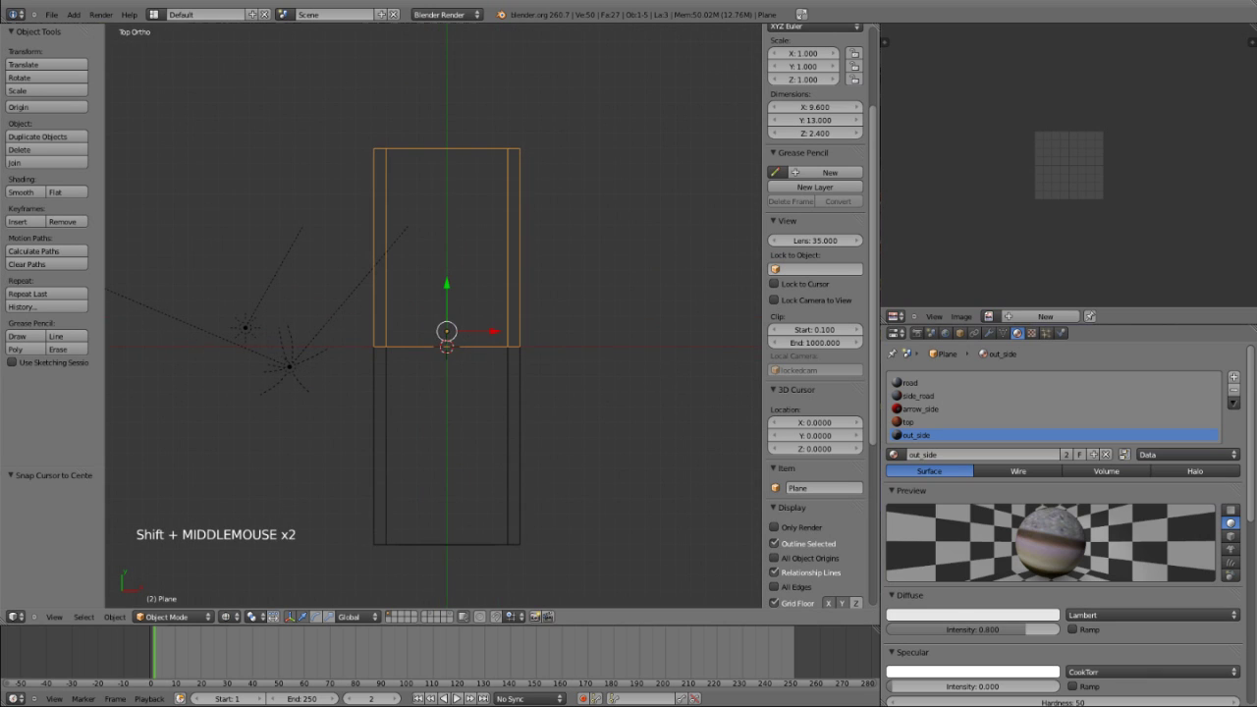
key(shift+s)
click(437, 356)
key(shift+a)
mouse_move(580, 342)
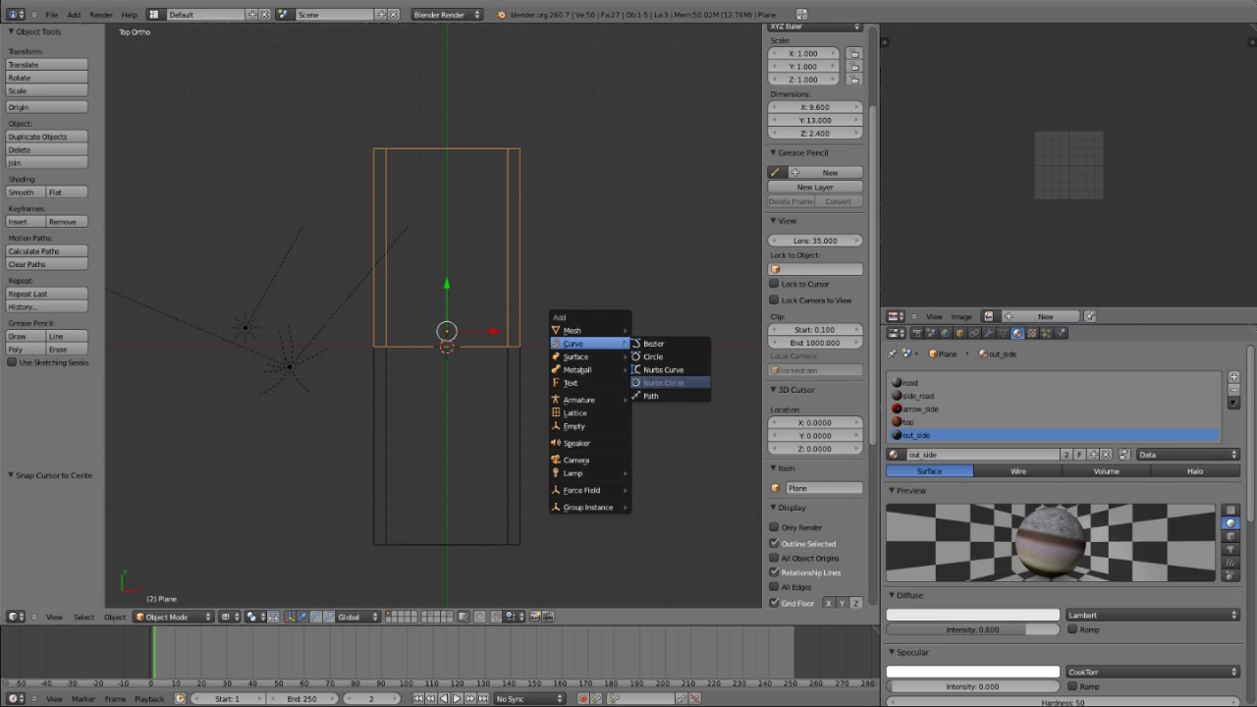
click(650, 396)
scroll(433, 315, up, 4)
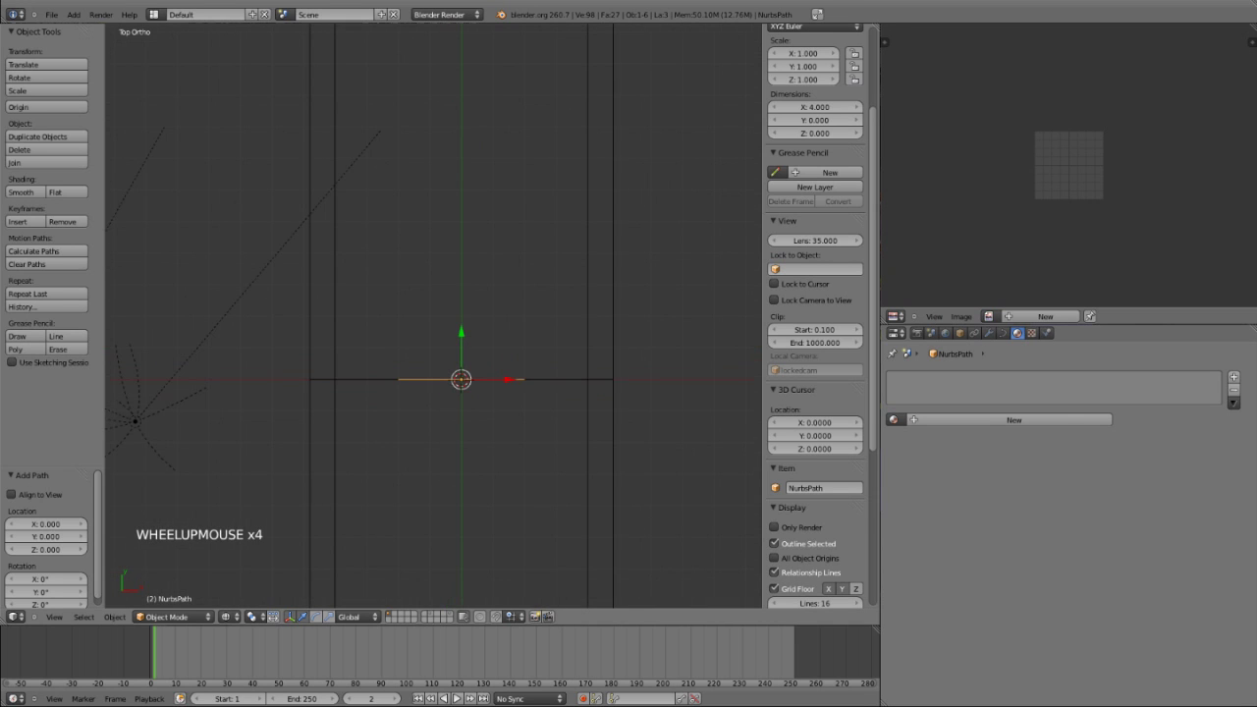
Rotate the path by -90° so that it runs lengthwise along the bridge's Y axis.
key(Tab)
key(Tab)
key(r)
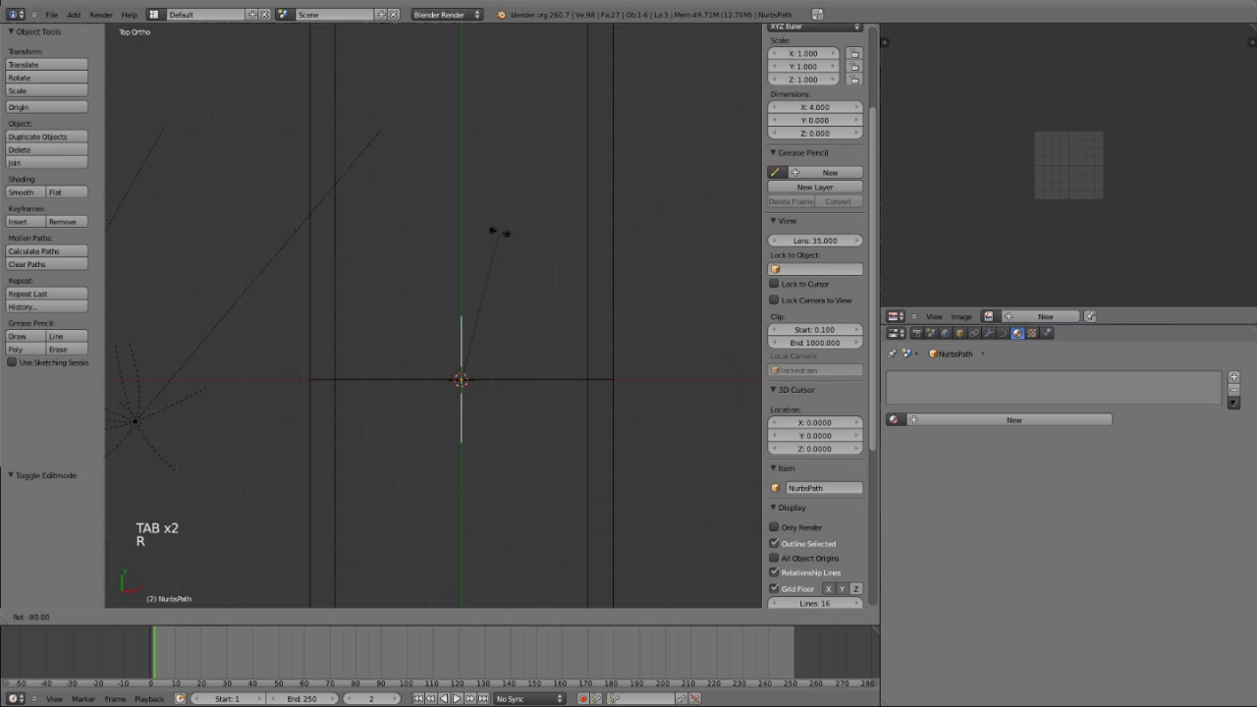
ctrl+click(495, 233)
key(r)
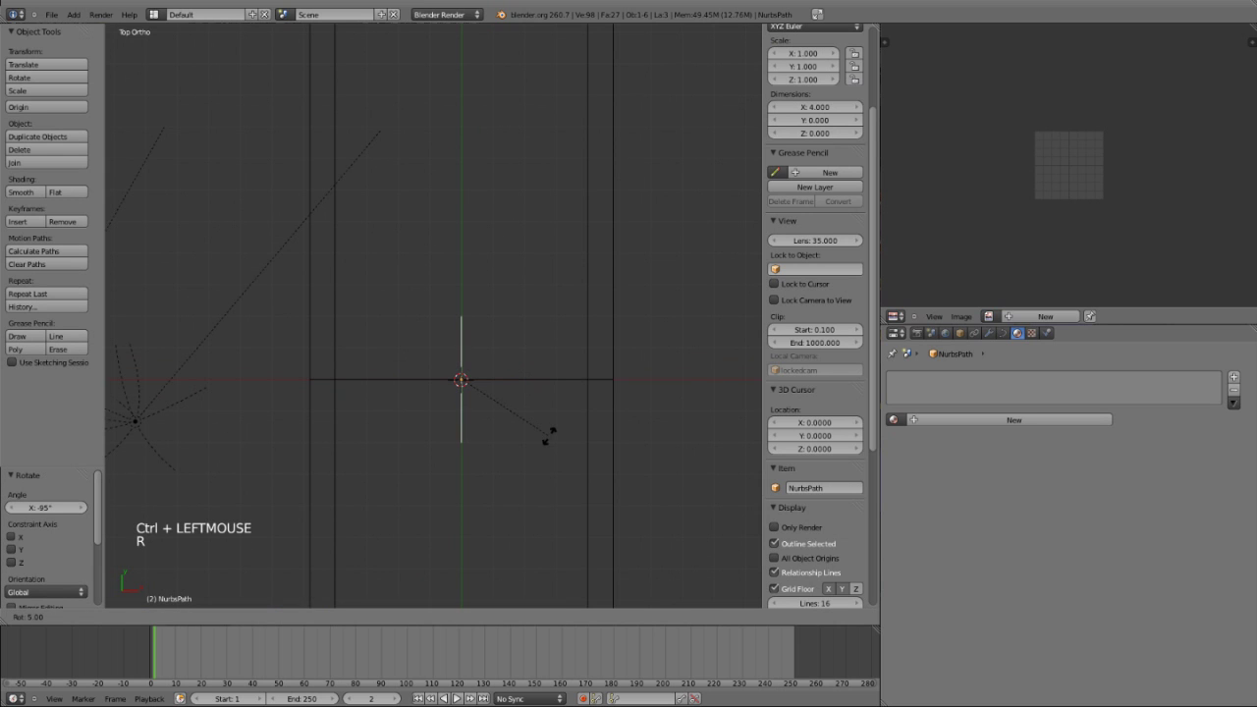
click(550, 436)
shift+middle_drag(550, 435, 561, 421)
scroll(561, 420, up, 2)
key(g)
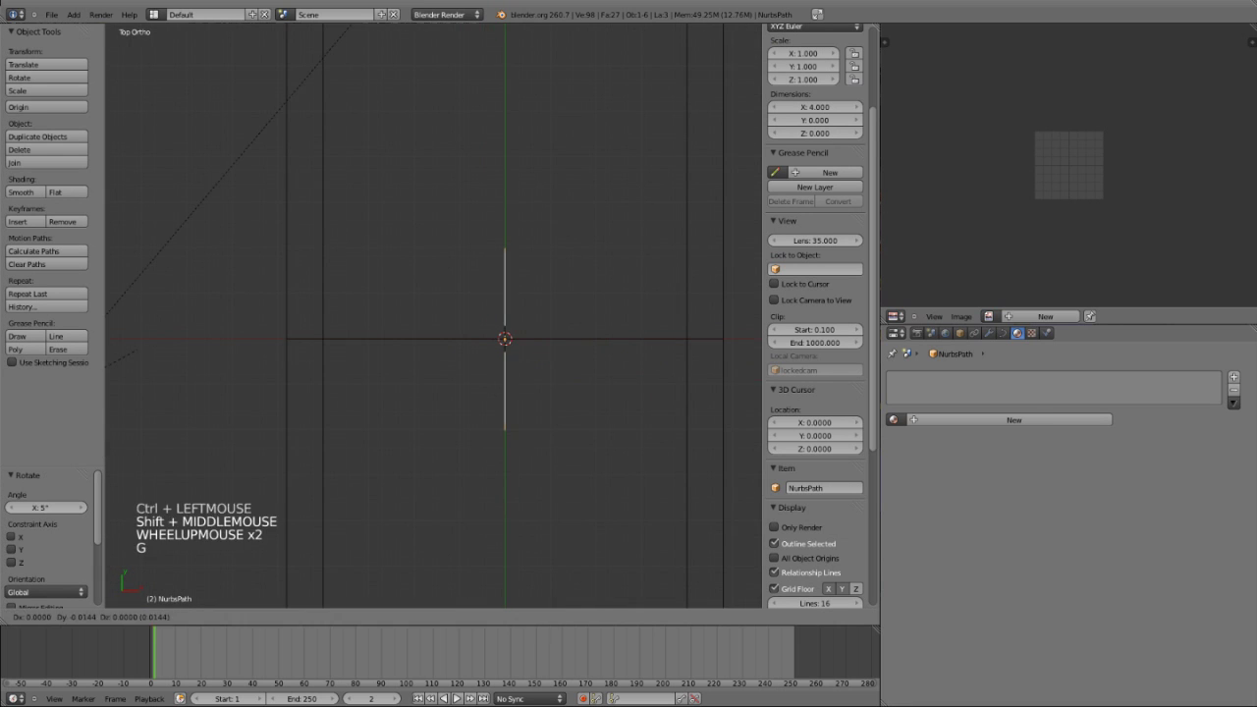
right_click(561, 420)
Move all the path's points 2 units along Y in Edit Mode so that the path starts at its origin.
key(Tab)
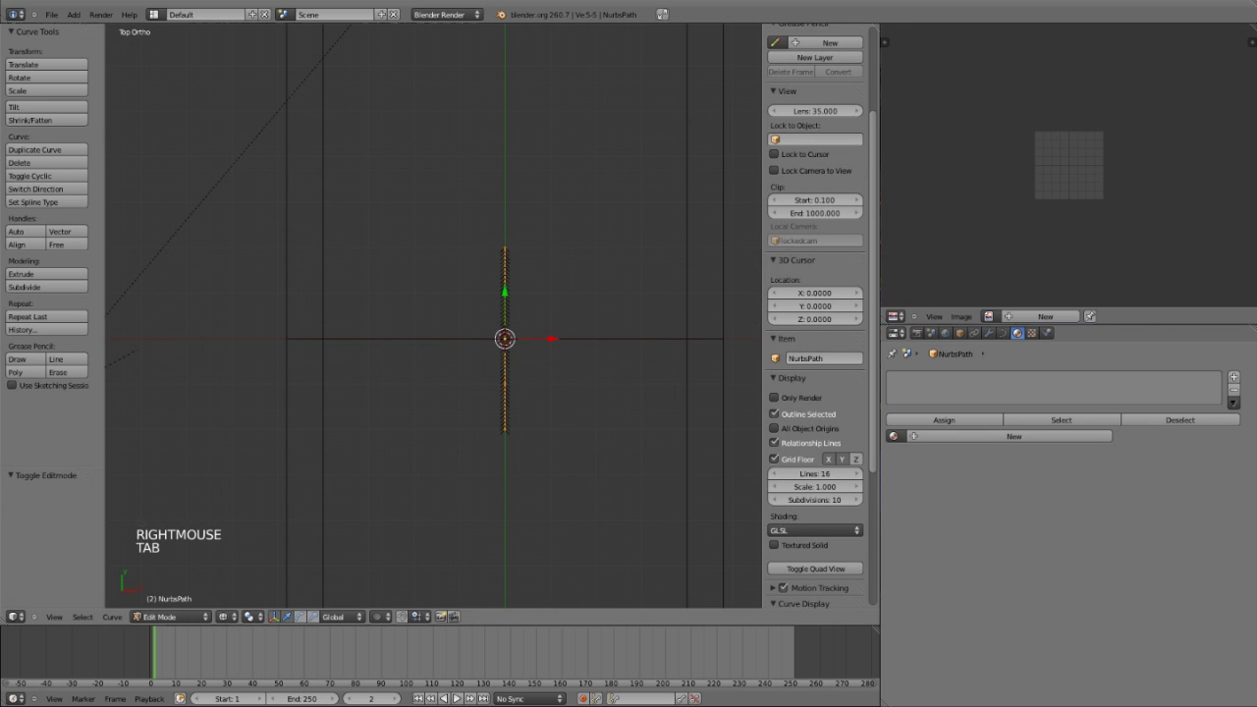
shift+middle_drag(505, 339, 490, 331)
key(a)
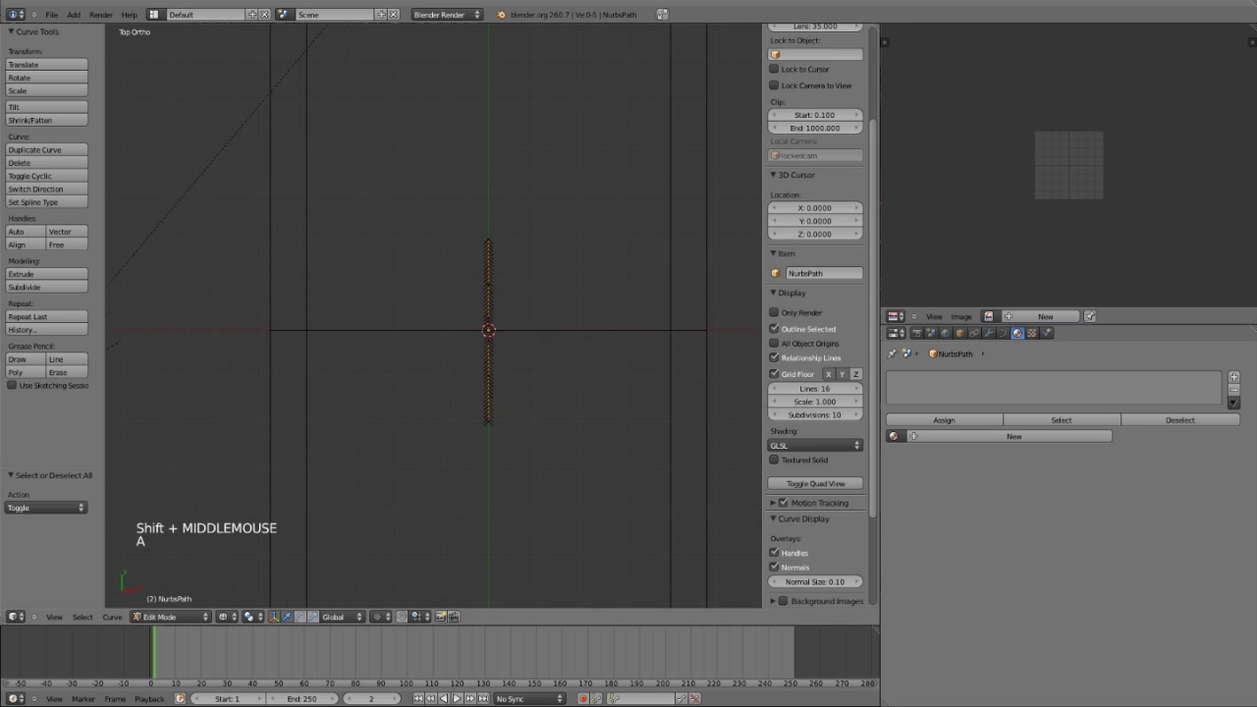
key(a)
scroll(489, 331, up, 2)
scroll(490, 331, up, 1)
key(g)
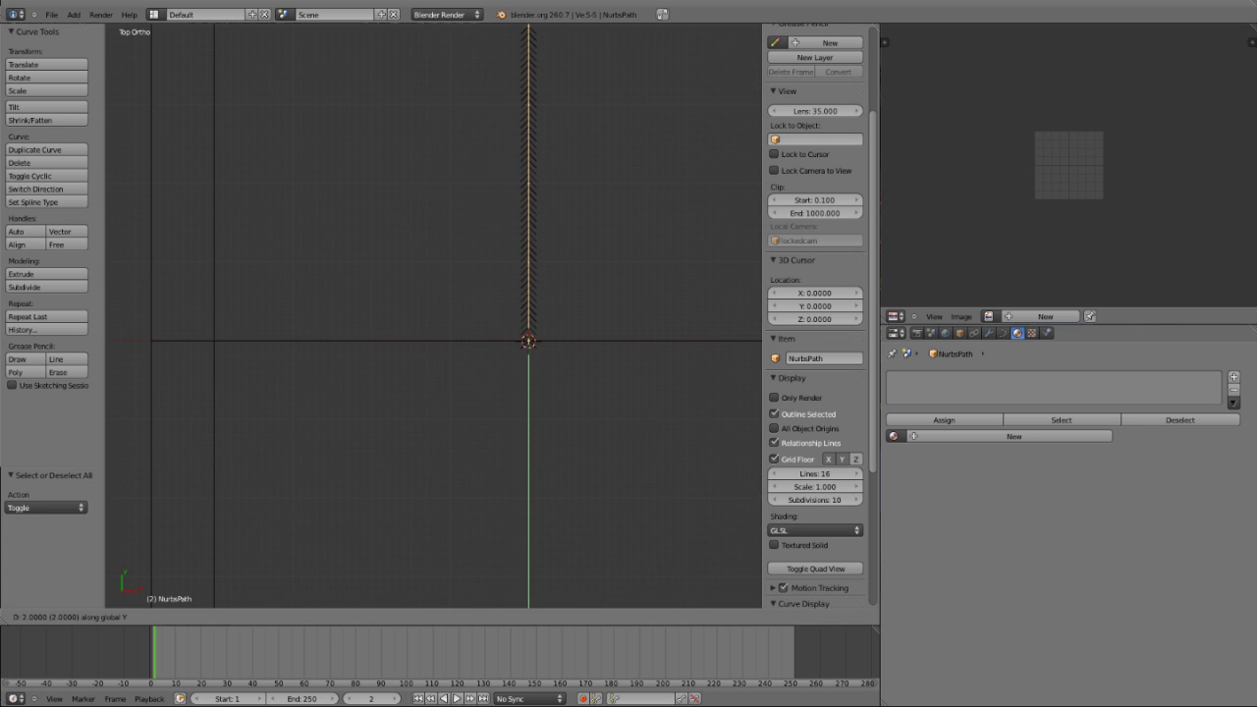
ctrl+click(432, 325)
scroll(433, 324, up, 3)
shift+middle_drag(433, 324, 186, 319)
scroll(352, 328, up, 1)
scroll(352, 328, down, 2)
scroll(325, 399, up, 1)
scroll(325, 400, down, 3)
scroll(318, 497, up, 1)
scroll(317, 497, down, 7)
key(Tab)
shift+middle_drag(374, 403, 377, 383)
right_click(377, 383)
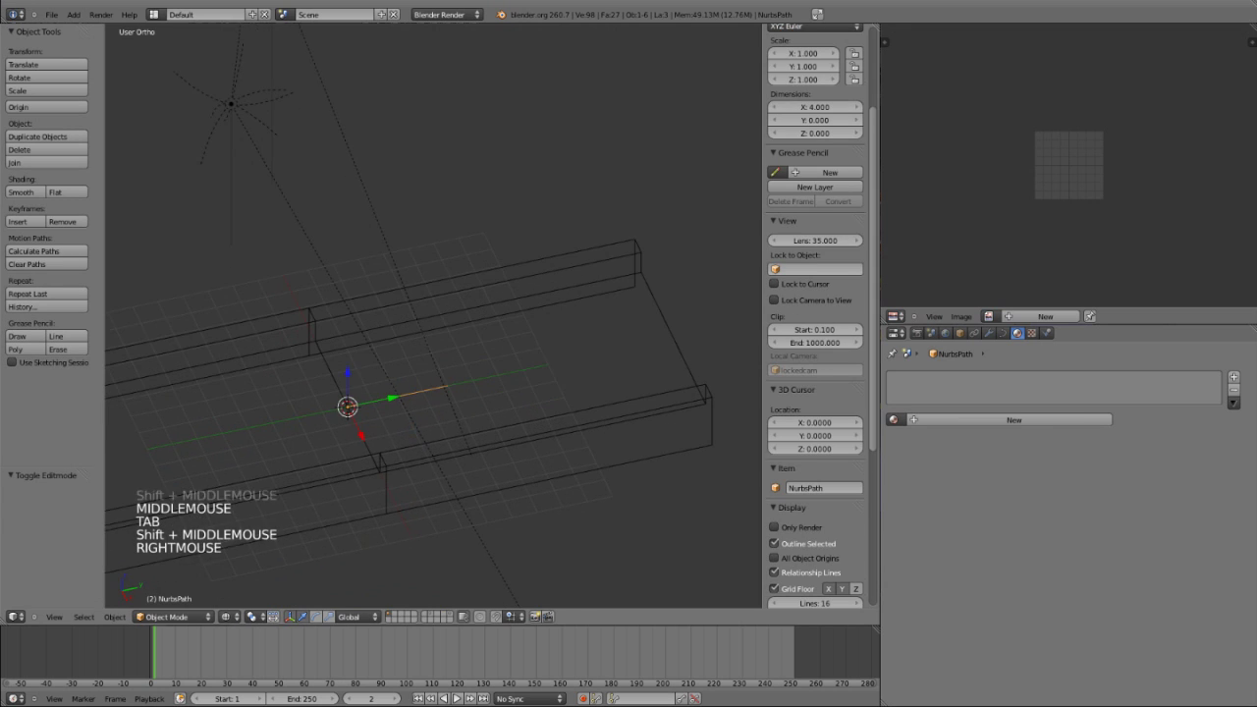
Add five evenly spaced crosswise loop cuts to the main bridge section in the textured top view.
scroll(377, 383, down, 3)
right_click(491, 381)
scroll(491, 381, down, 1)
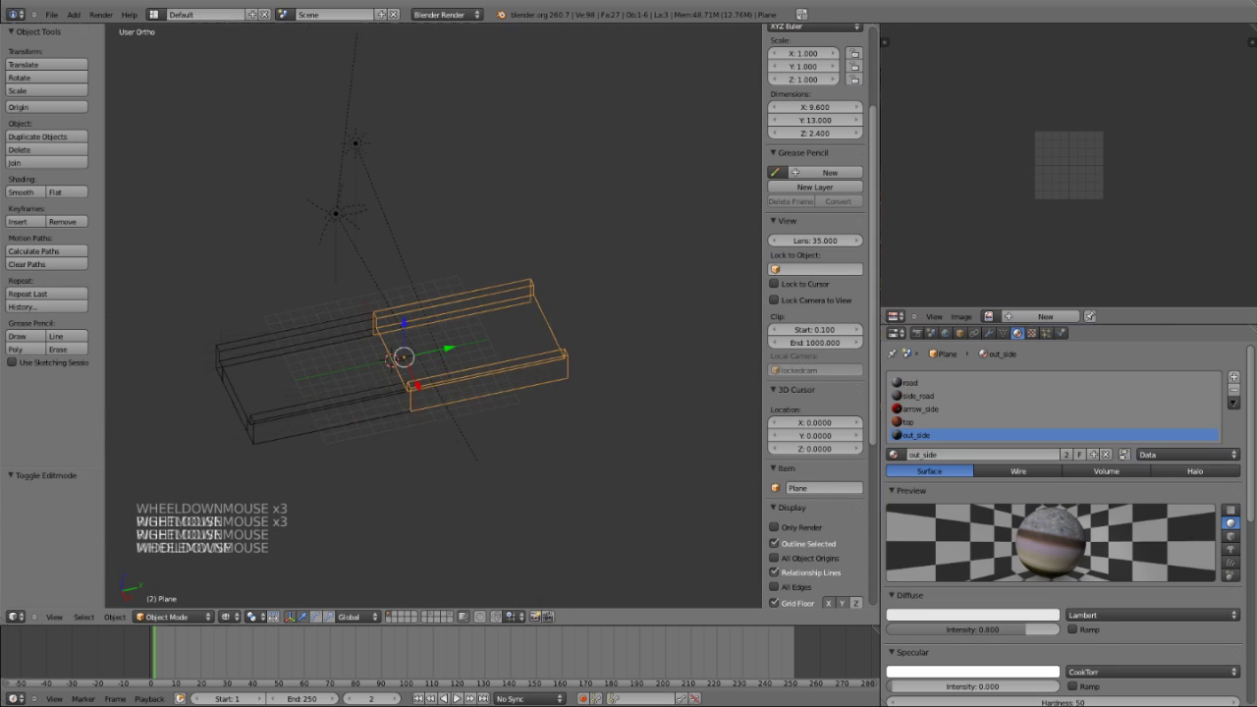
mouse_move(491, 381)
middle_down()
mouse_move(412, 305)
mouse_move(383, 339)
mouse_move(412, 334)
mouse_move(378, 332)
mouse_move(423, 287)
mouse_move(385, 324)
middle_up()
key(KP_7)
key(z)
key(alt+z)
scroll(384, 339, up, 4)
scroll(383, 338, down, 1)
scroll(383, 339, down, 1)
key(Tab)
scroll(378, 332, down, 1)
key(KP_7)
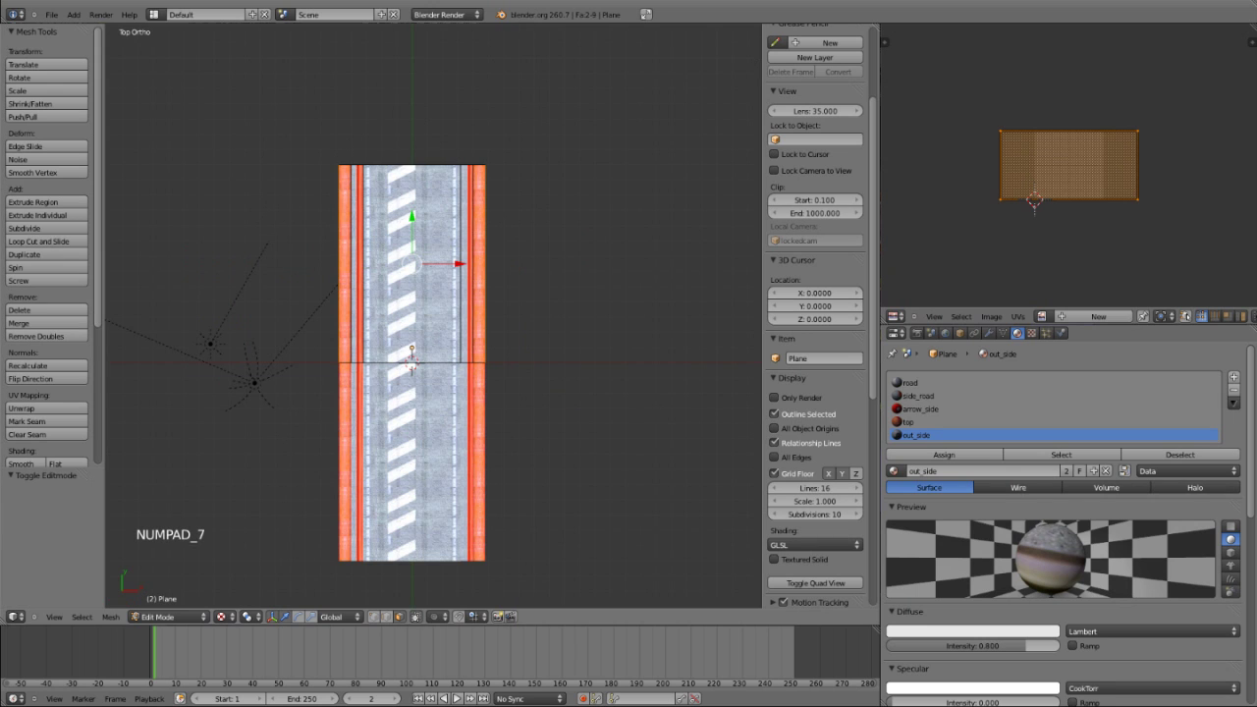
key(ctrl+r)
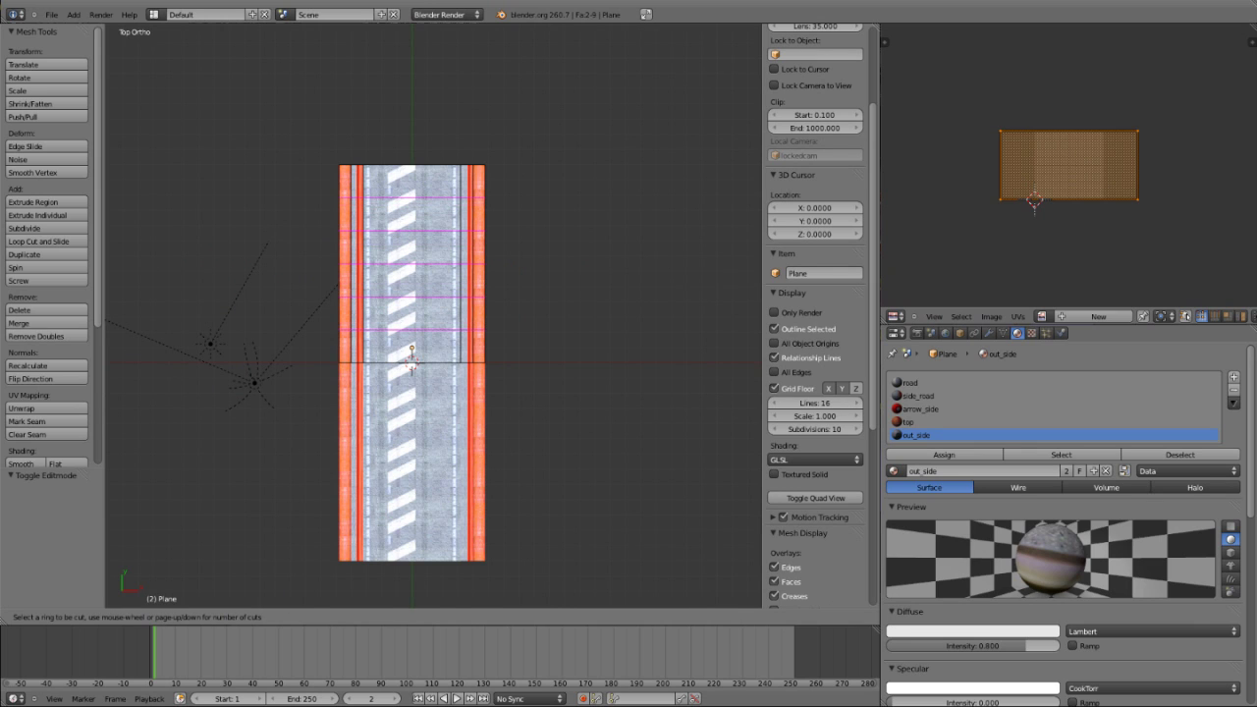
click(412, 263)
Add three lengthwise loop cuts along the road surface of the bridge section and return to Object Mode.
key(ctrl+r)
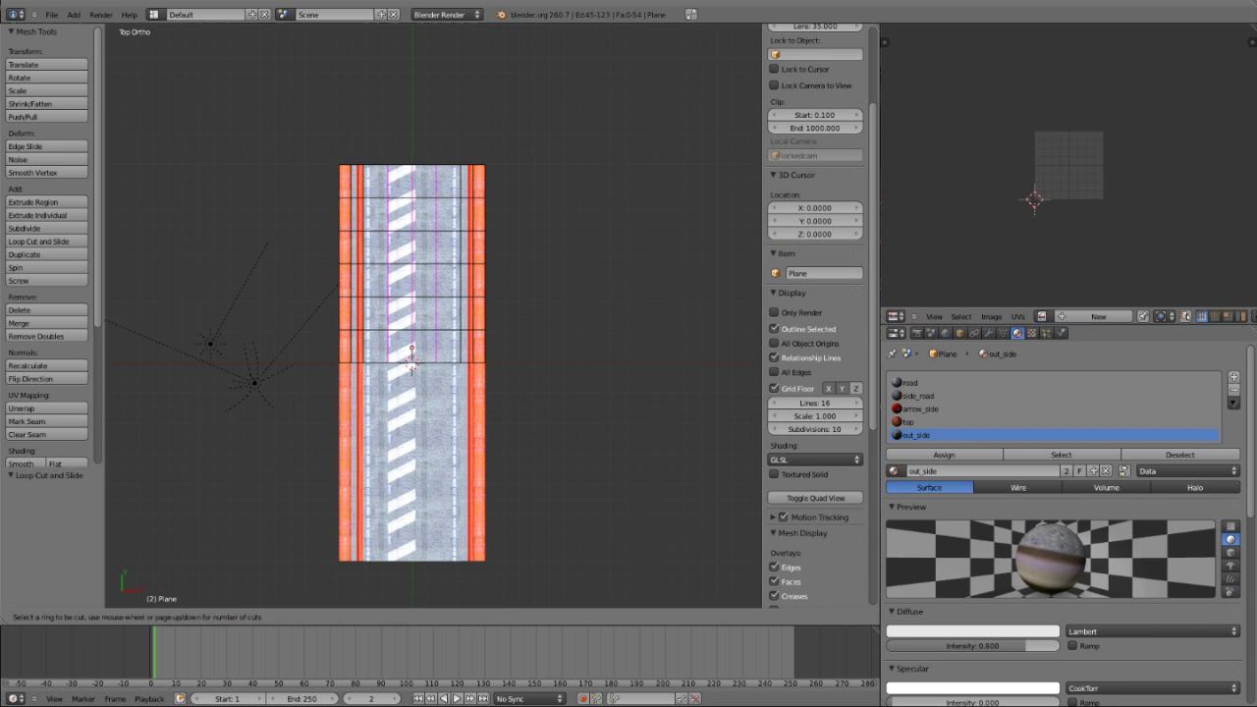
click(412, 263)
scroll(412, 263, up, 1)
middle_drag(412, 264, 260, 153)
middle_drag(386, 391, 381, 359)
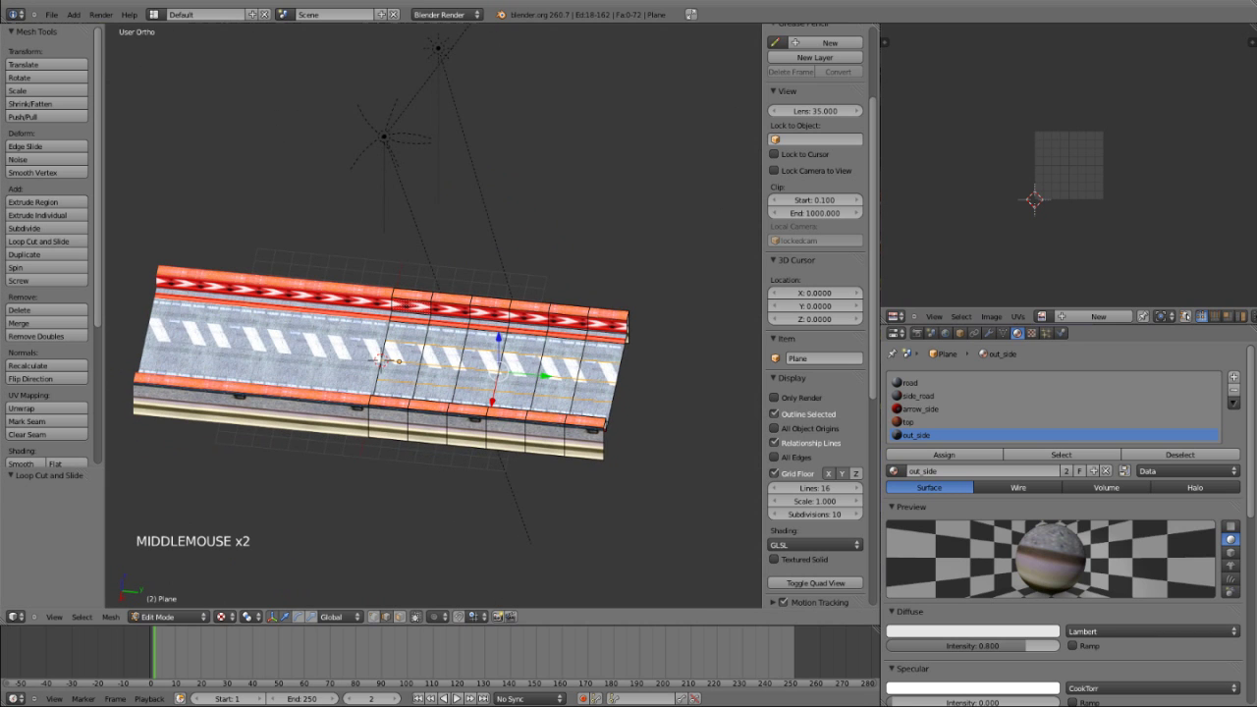
scroll(381, 359, down, 2)
middle_drag(381, 359, 383, 324)
key(Tab)
scroll(383, 324, up, 2)
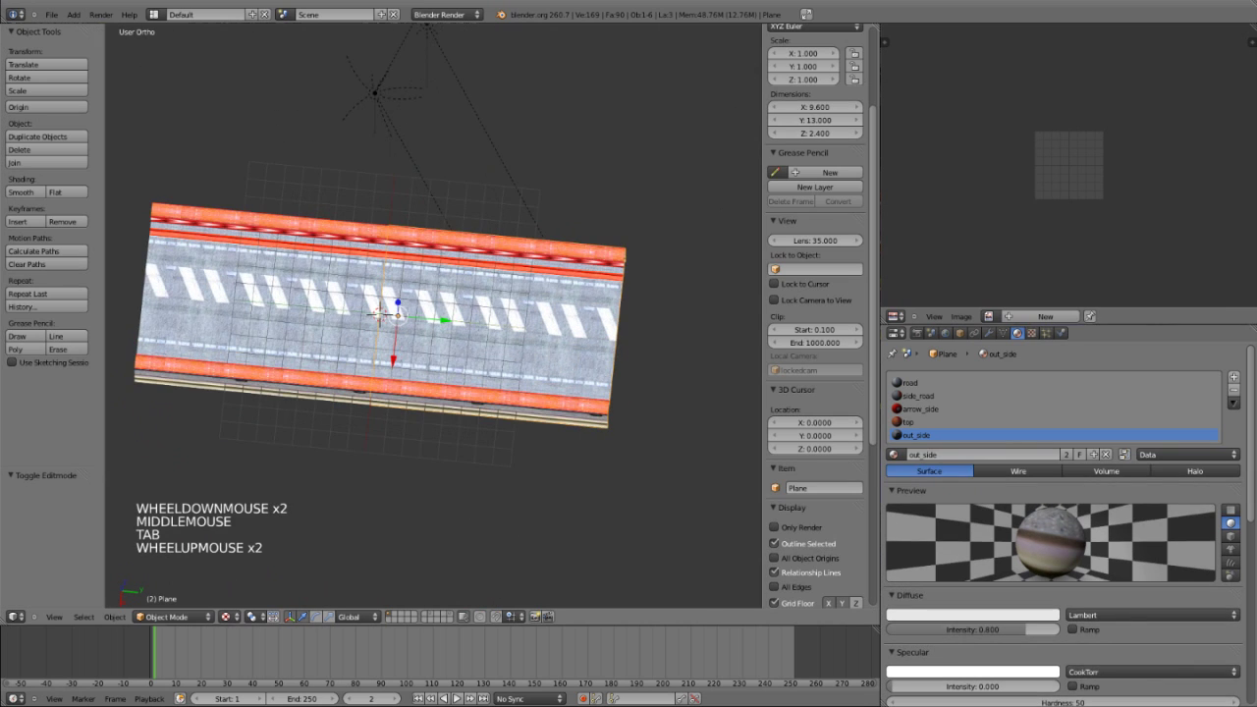
Select the path in wireframe display and check how it lies along the bridge.
key(z)
right_click(456, 321)
scroll(456, 321, up, 1)
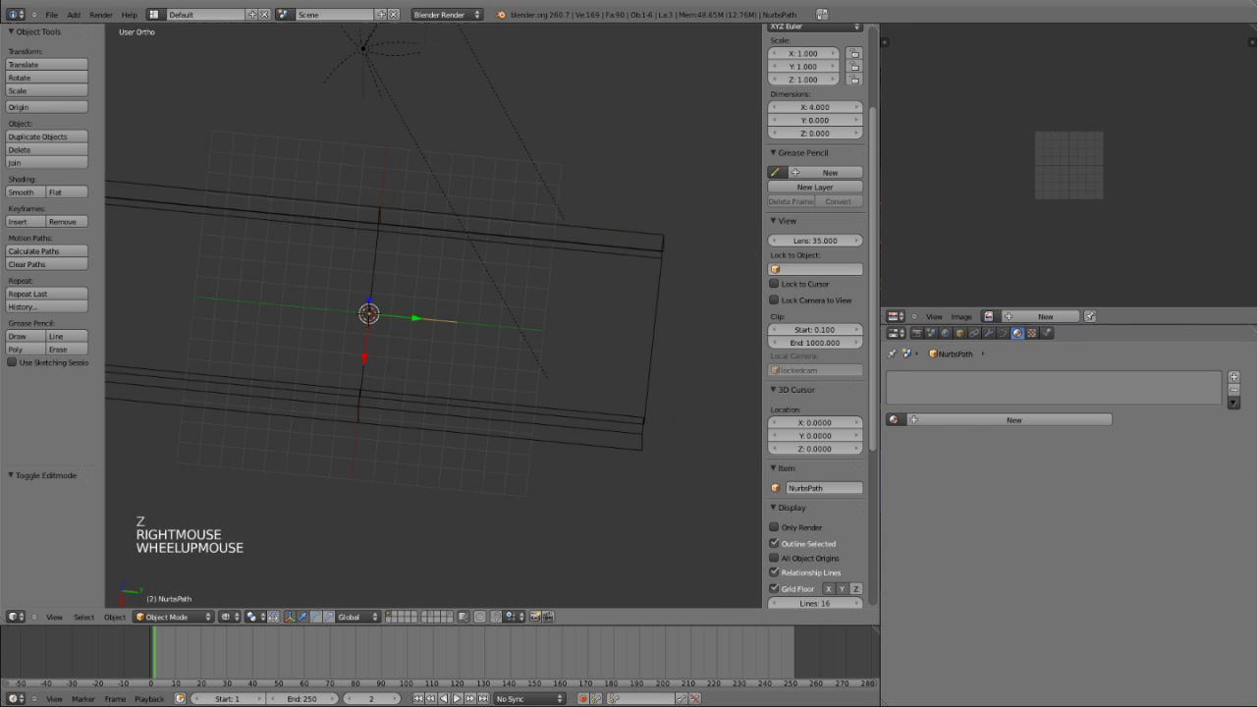
middle_drag(456, 322, 503, 271)
right_click(447, 353)
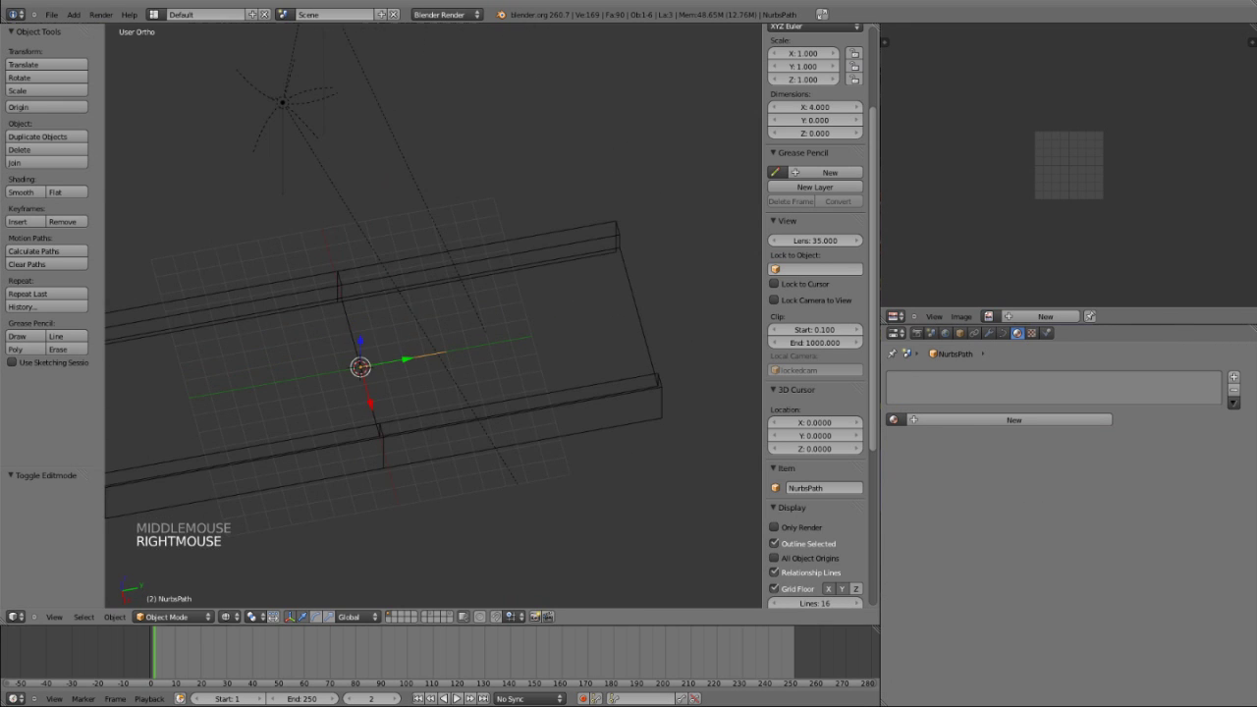
Select the main bridge section in textured display and add an Array modifier to it.
right_click(369, 358)
key(z)
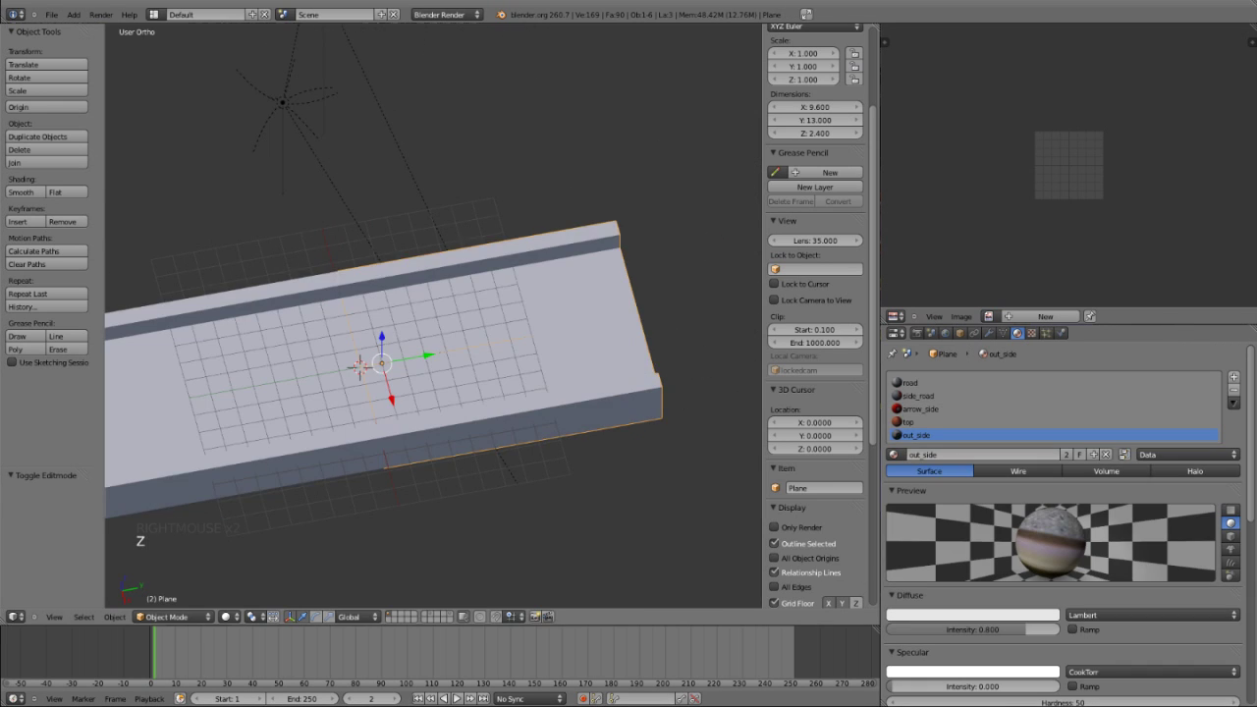
key(alt+z)
click(989, 333)
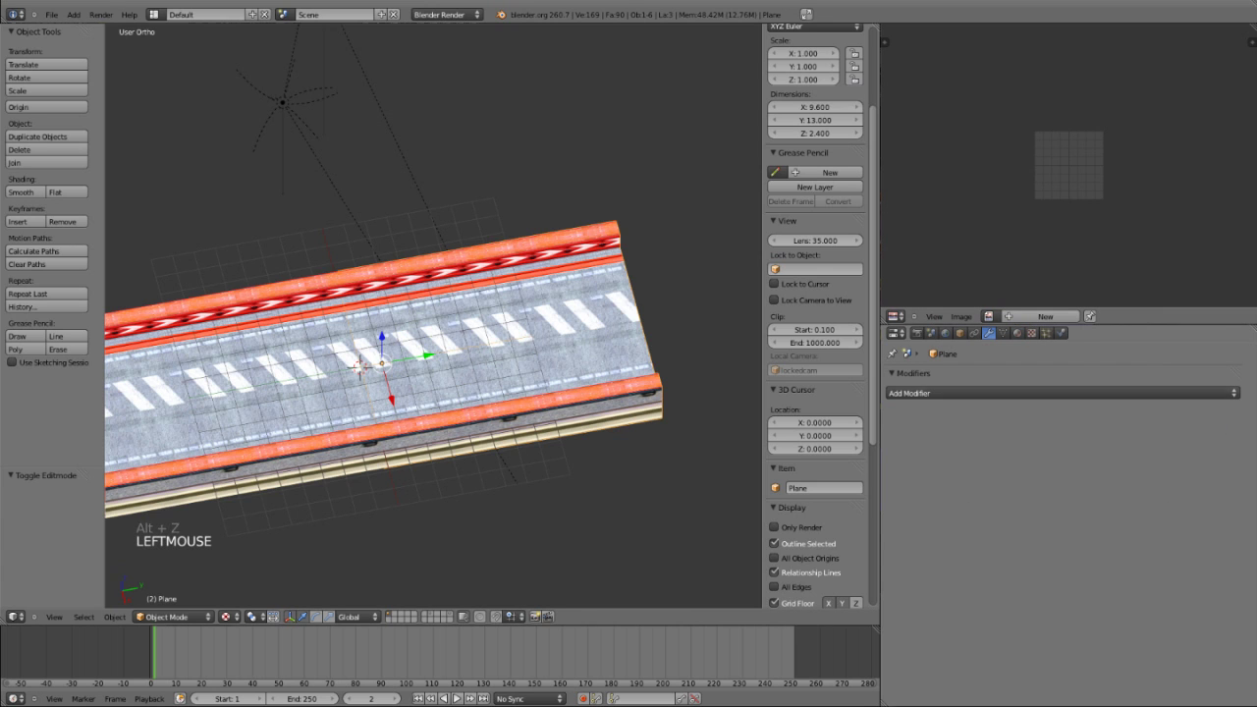
click(1021, 393)
click(968, 420)
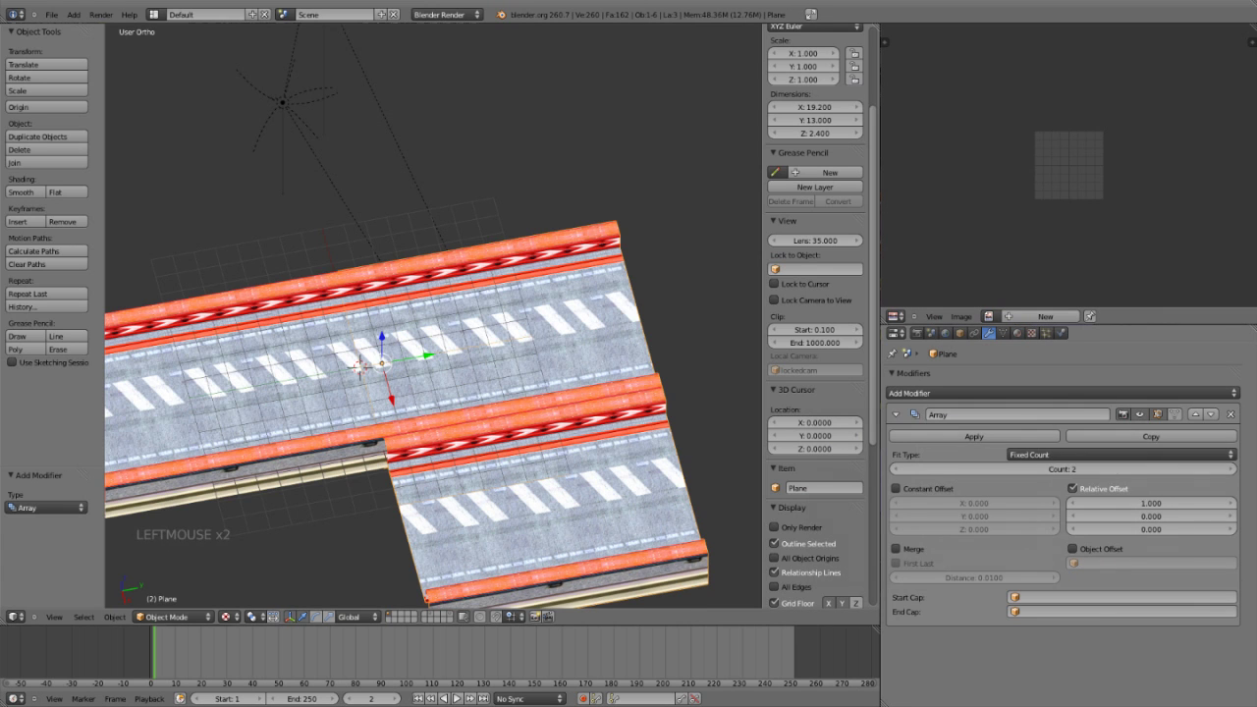
mouse_move(432, 393)
middle_down()
mouse_move(432, 357)
mouse_move(376, 293)
mouse_move(413, 354)
mouse_move(393, 383)
mouse_move(437, 368)
middle_up()
scroll(433, 314, down, 3)
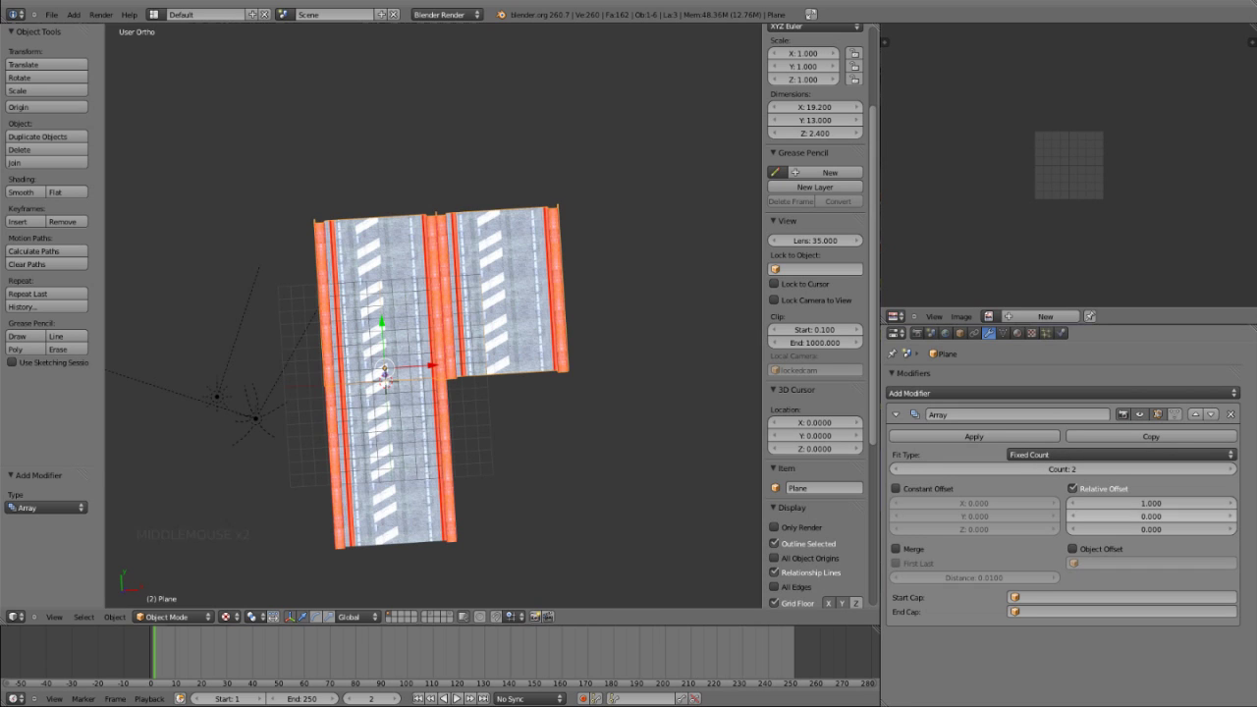
middle_drag(388, 378, 404, 394)
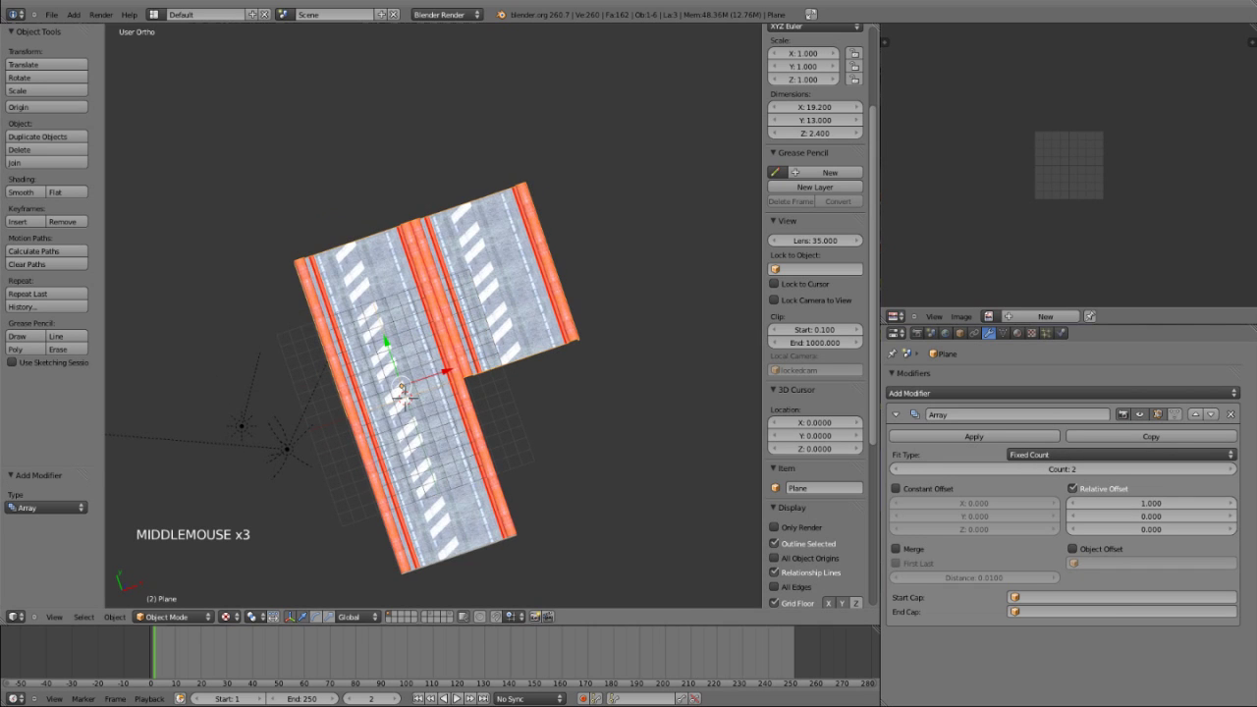
Set the array's relative offset to 0 in X and 1 in Y.
click(1151, 503)
text(0)
key(Return)
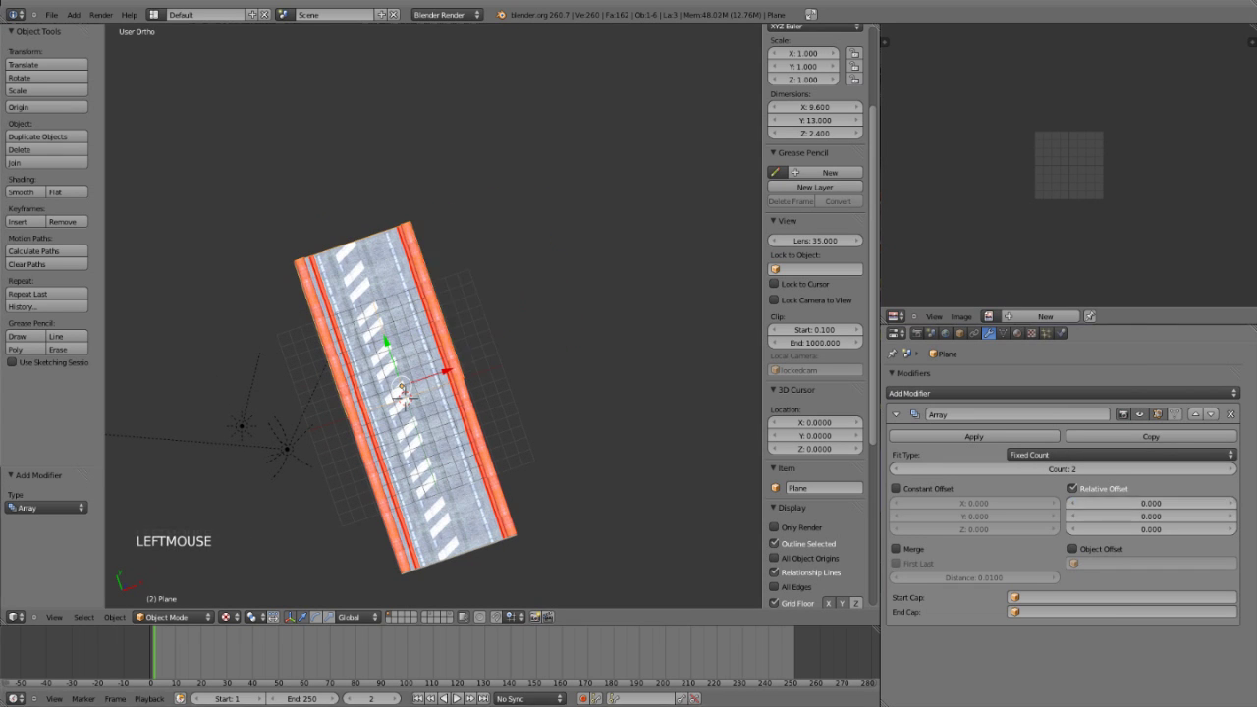
click(1152, 517)
text(1)
key(Return)
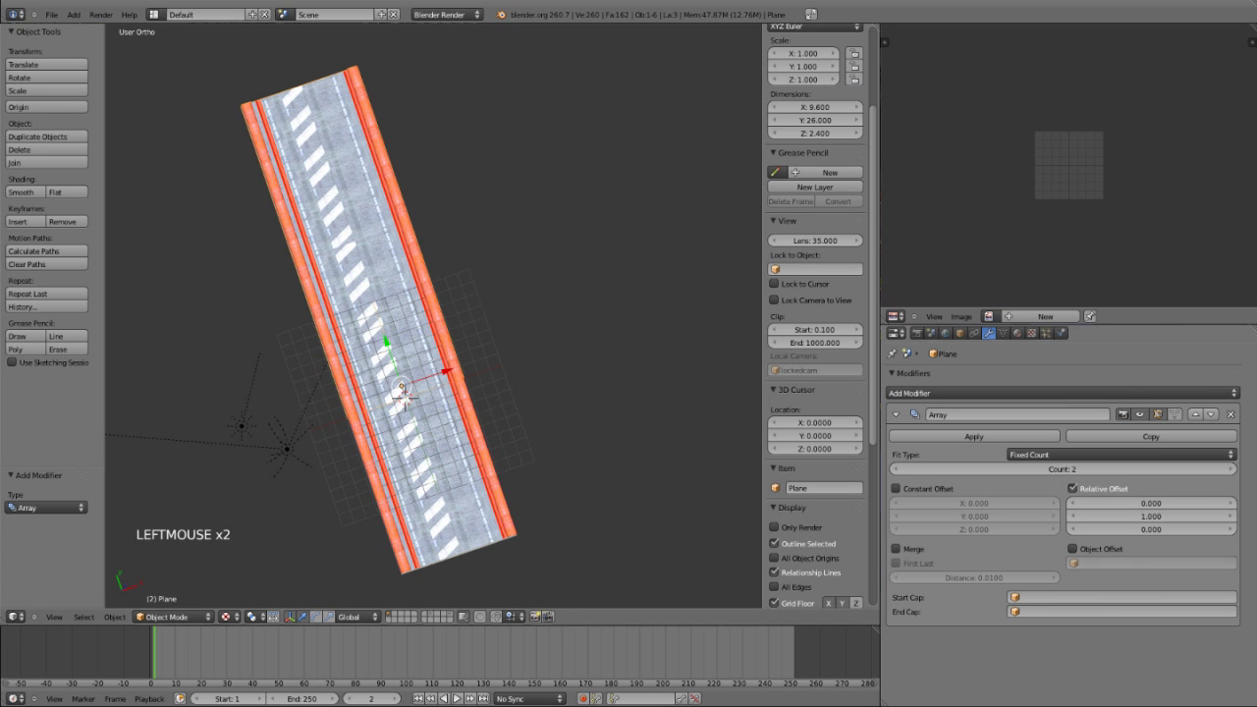
Try the array with a count of 4 or more bridge sections and reduce the count to 1.
click(1231, 470)
click(1231, 469)
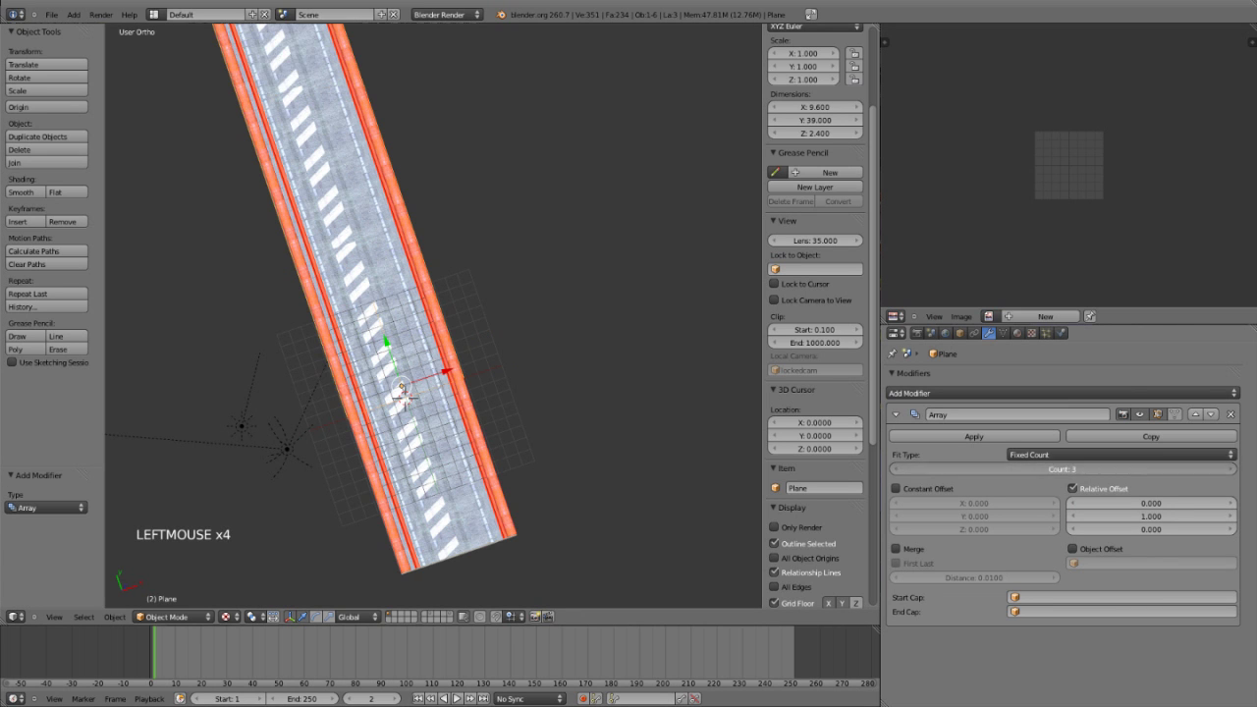
scroll(471, 334, down, 2)
middle_drag(511, 393, 328, 365)
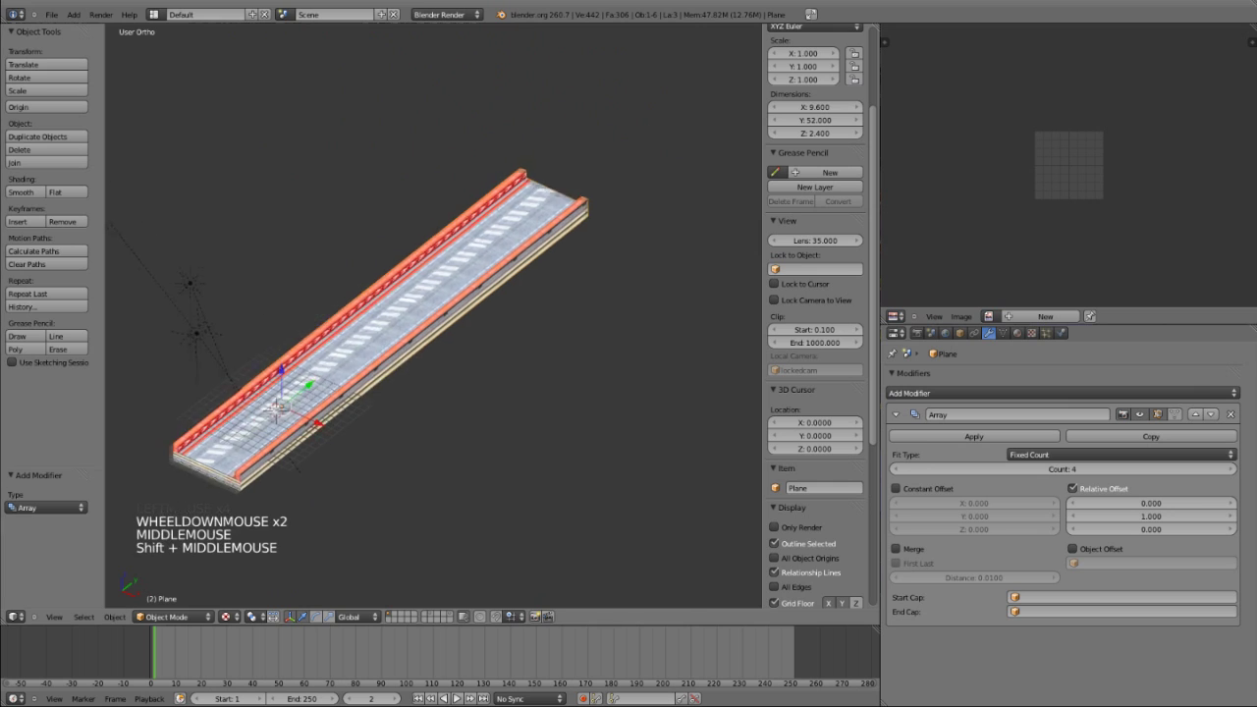
scroll(328, 365, up, 3)
click(1231, 469)
drag(1063, 470, 1022, 470)
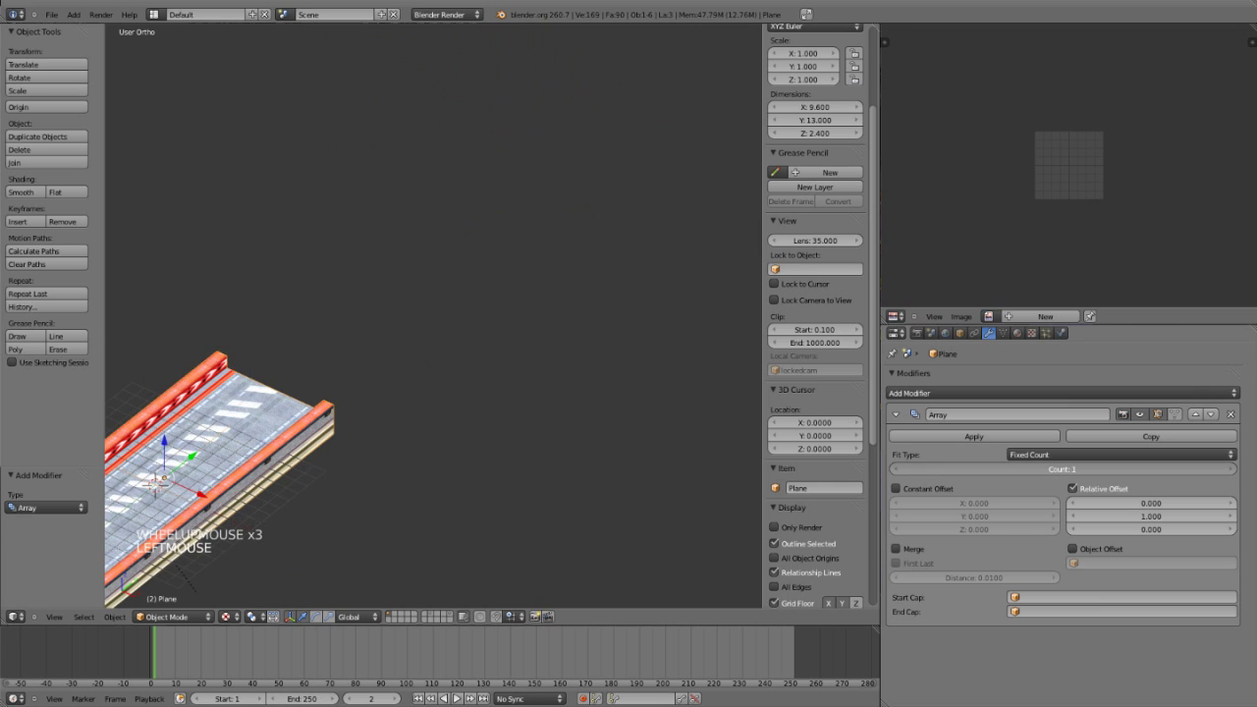
Set the array's fit type to Fit Curve and choose NurbsPath as its curve.
click(1120, 454)
click(1025, 412)
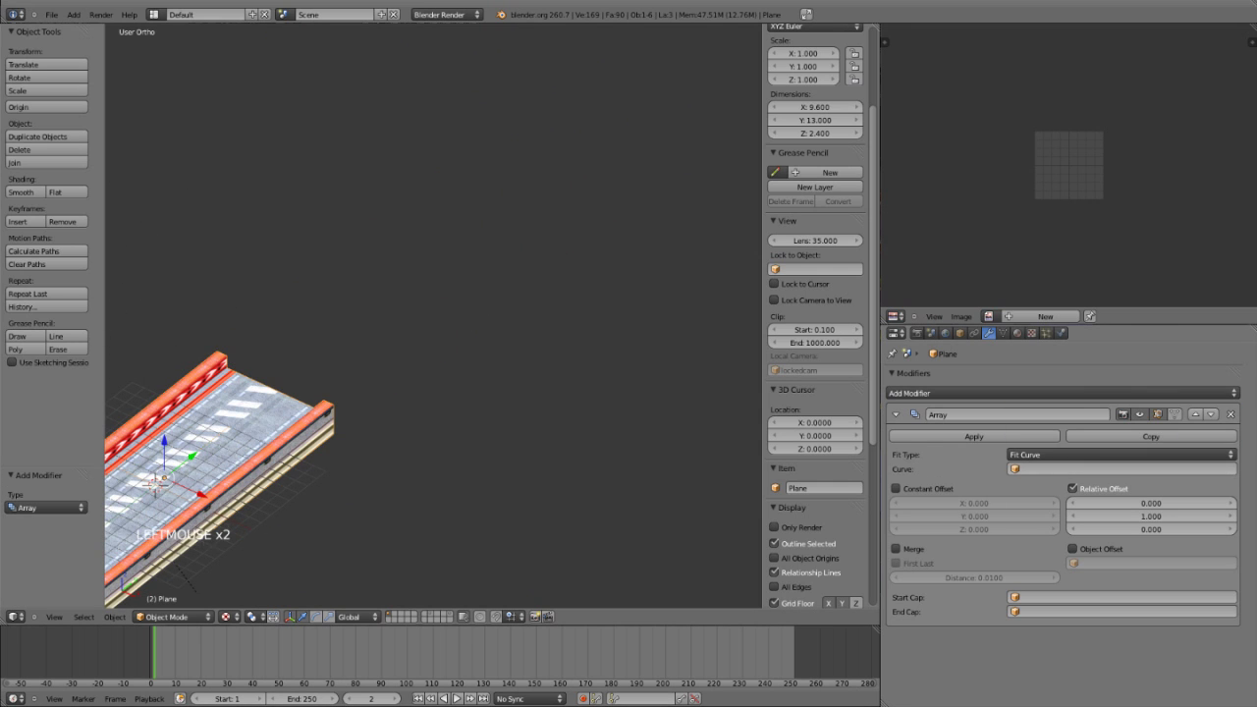
scroll(433, 325, down, 4)
shift+middle_drag(246, 324, 295, 413)
scroll(295, 413, up, 1)
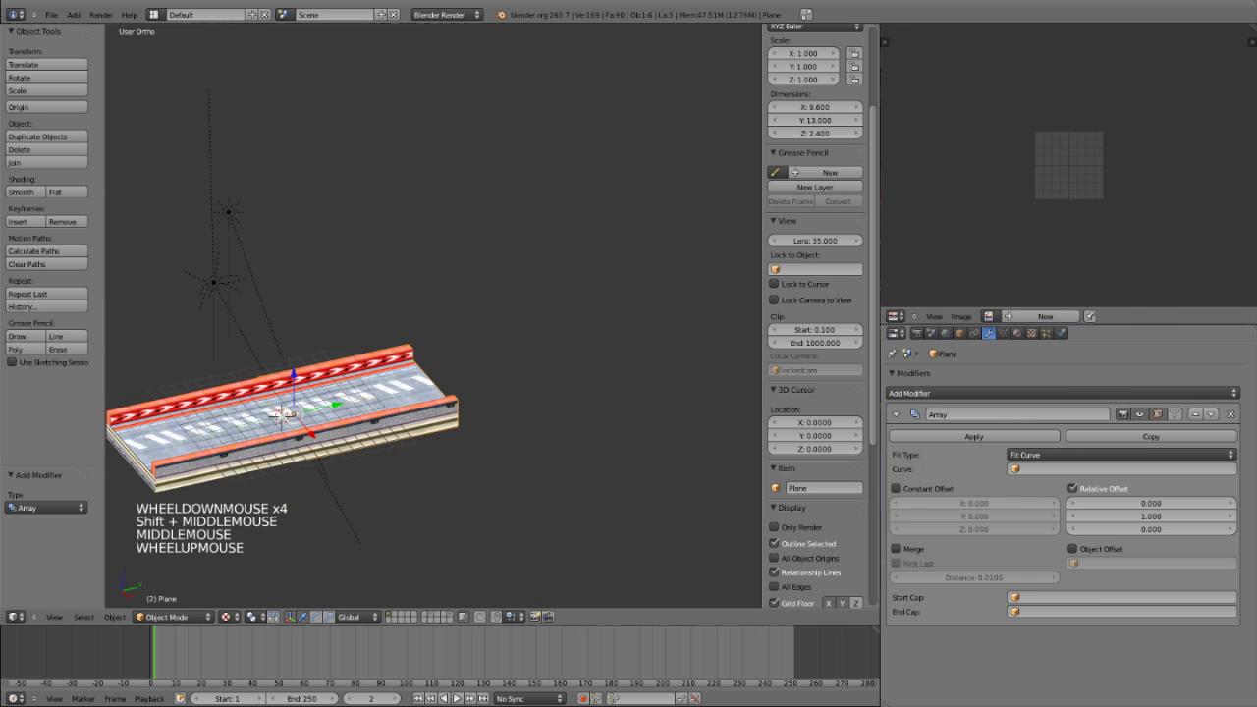
click(1119, 470)
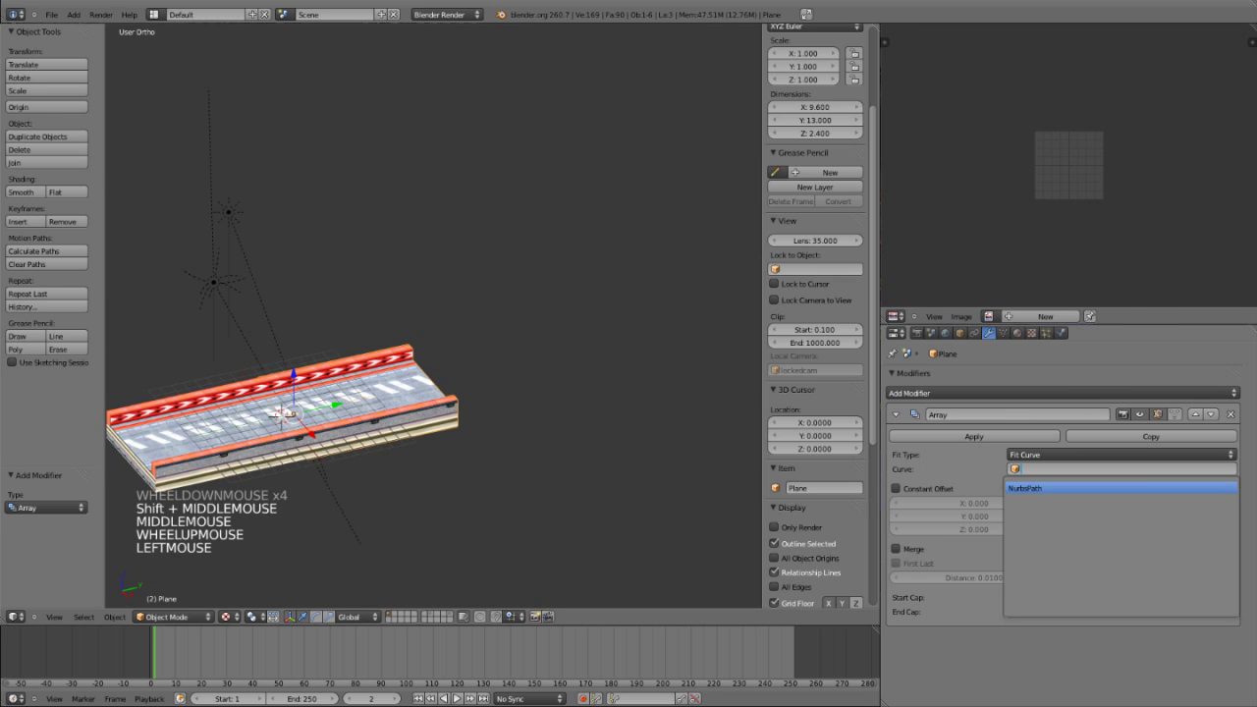
click(1027, 488)
scroll(433, 319, down, 2)
middle_drag(433, 319, 429, 320)
scroll(431, 320, up, 5)
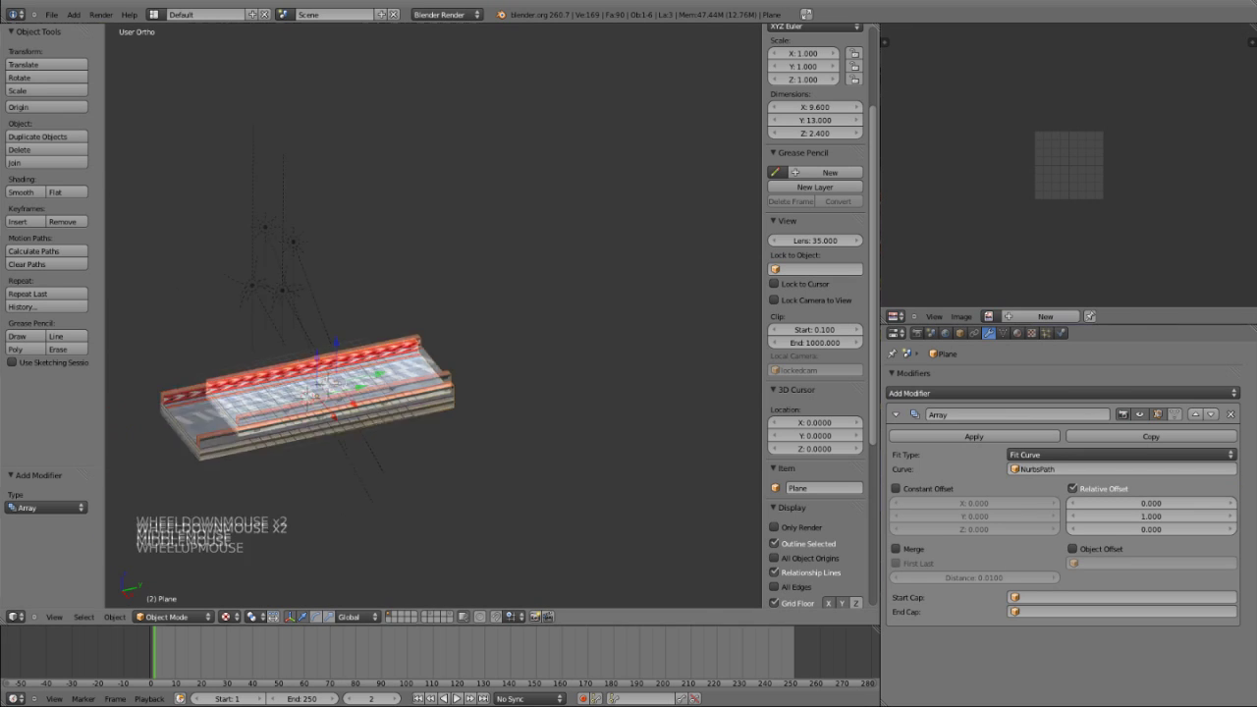
Select the path in wireframe display and raise it by 0.5 along Z.
key(Tab)
key(Tab)
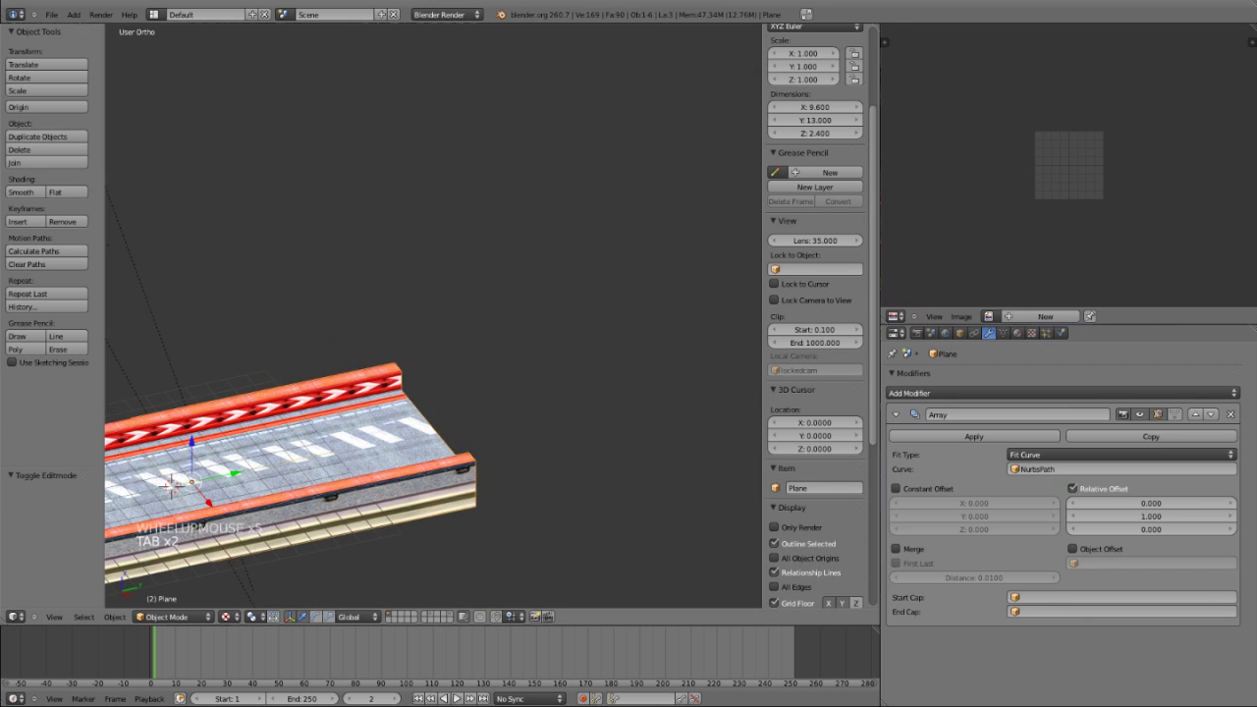
right_click(171, 484)
key(z)
right_click(171, 485)
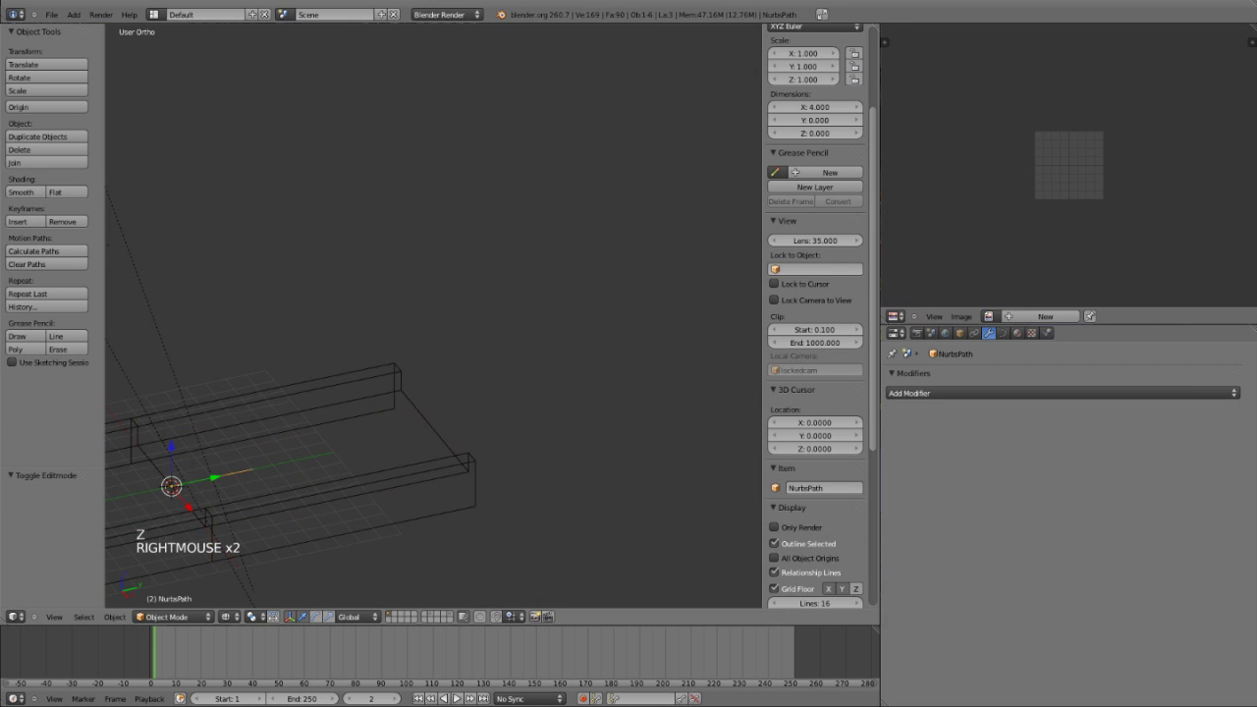
shift+middle_drag(171, 484, 198, 494)
scroll(198, 494, up, 1)
key(g)
key(z)
ctrl+click(295, 464)
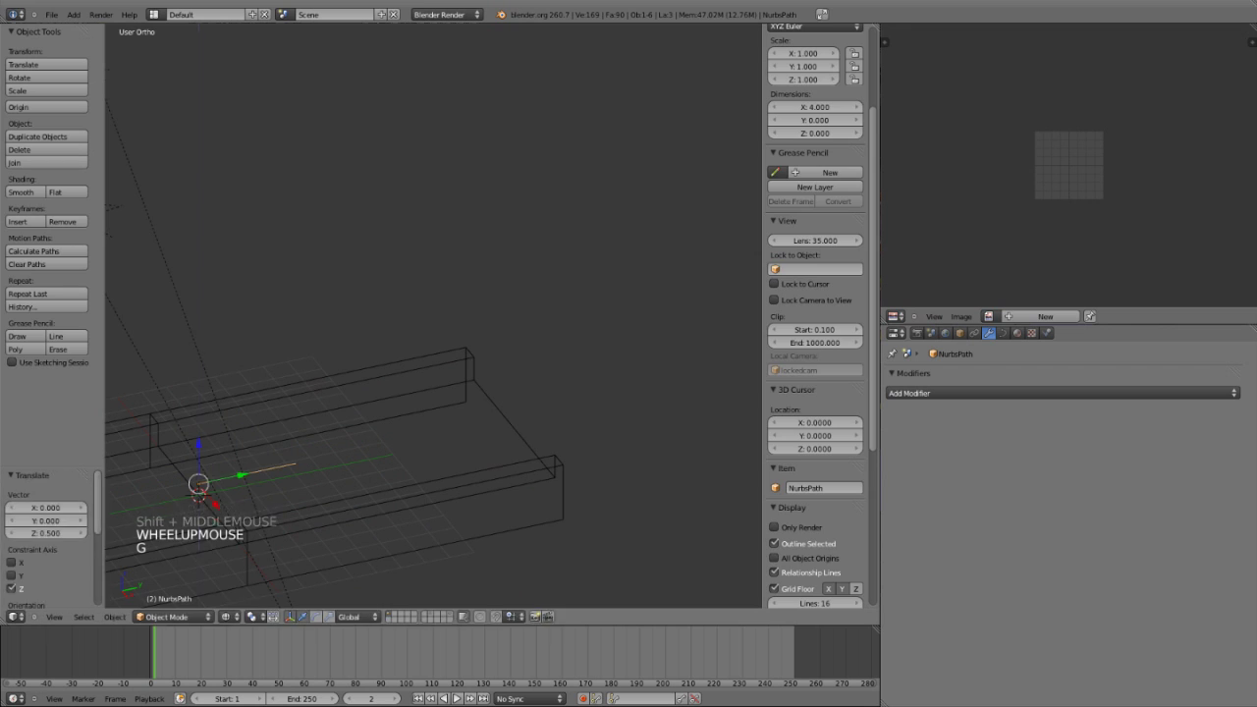
Try moving the path's end control point in top view.
key(Tab)
key(KP_7)
scroll(199, 494, down, 2)
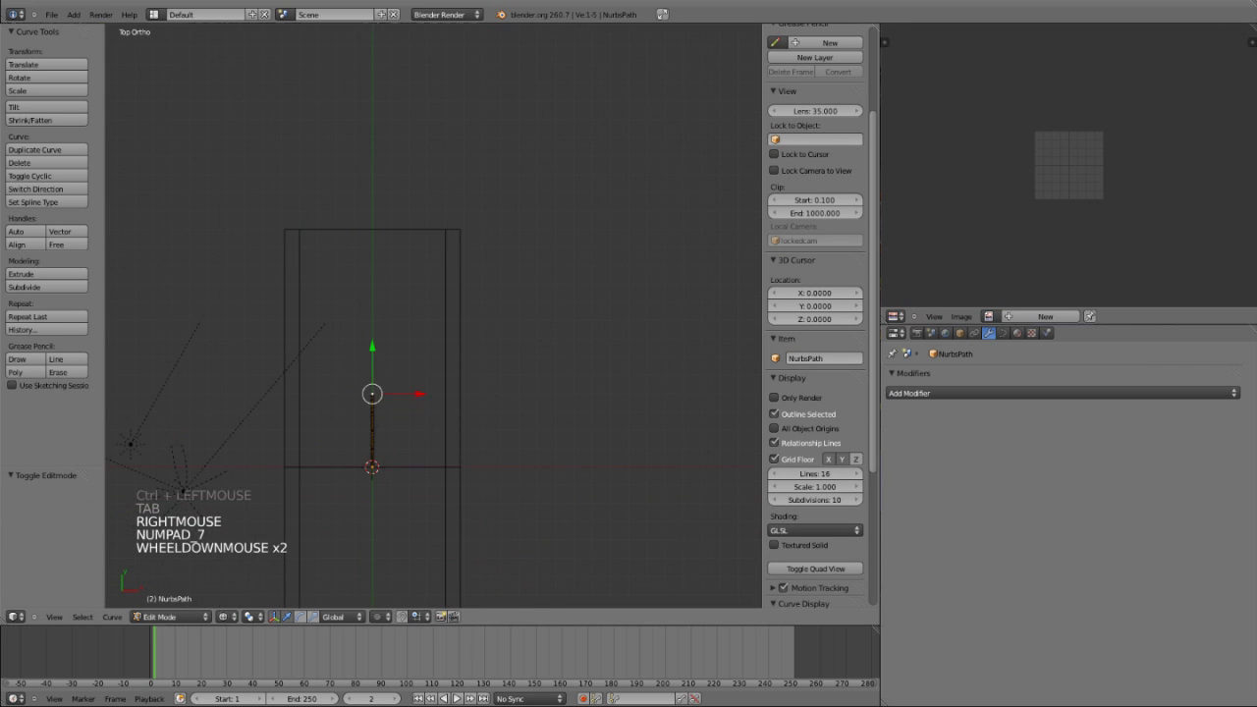
key(g)
right_click(397, 305)
scroll(396, 305, down, 1)
shift+scroll(397, 305, down, 2)
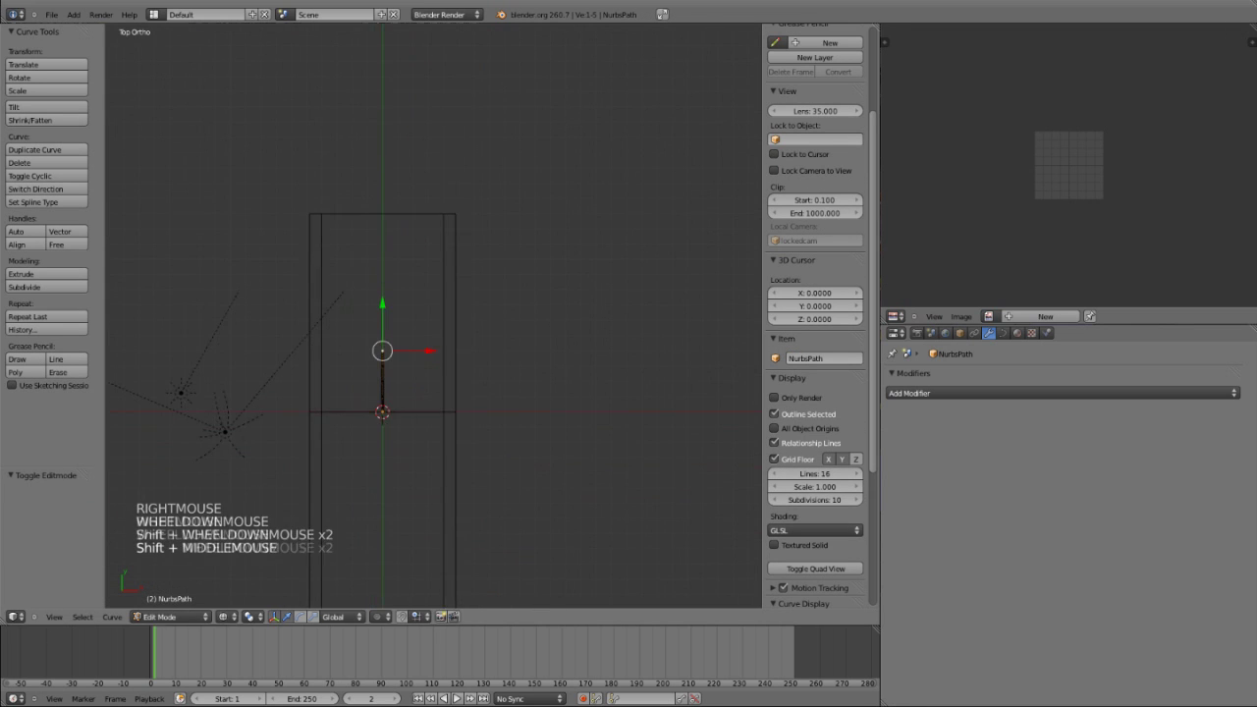
shift+middle_drag(397, 304, 431, 473)
key(g)
right_click(415, 442)
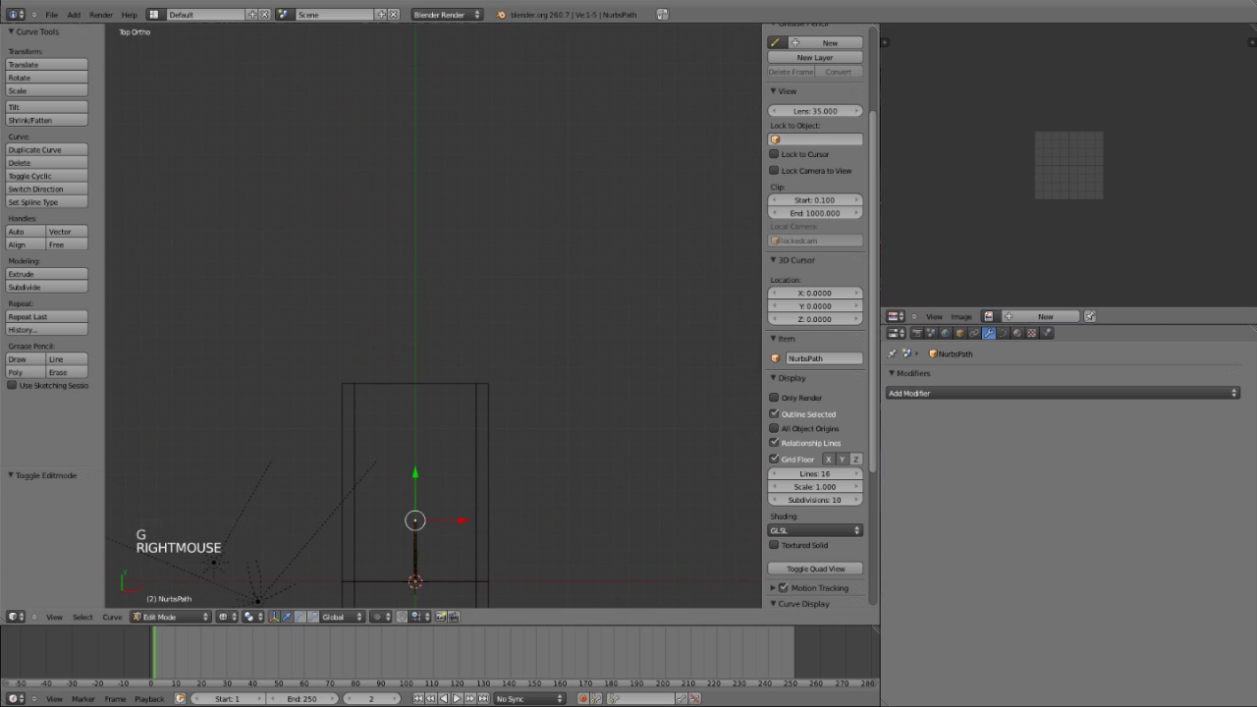
Switch back to textured display and try moving the path's end point from an angled view.
scroll(422, 413, down, 4)
key(alt+z)
middle_click(422, 413)
middle_drag(423, 413, 462, 295)
key(alt+z)
key(g)
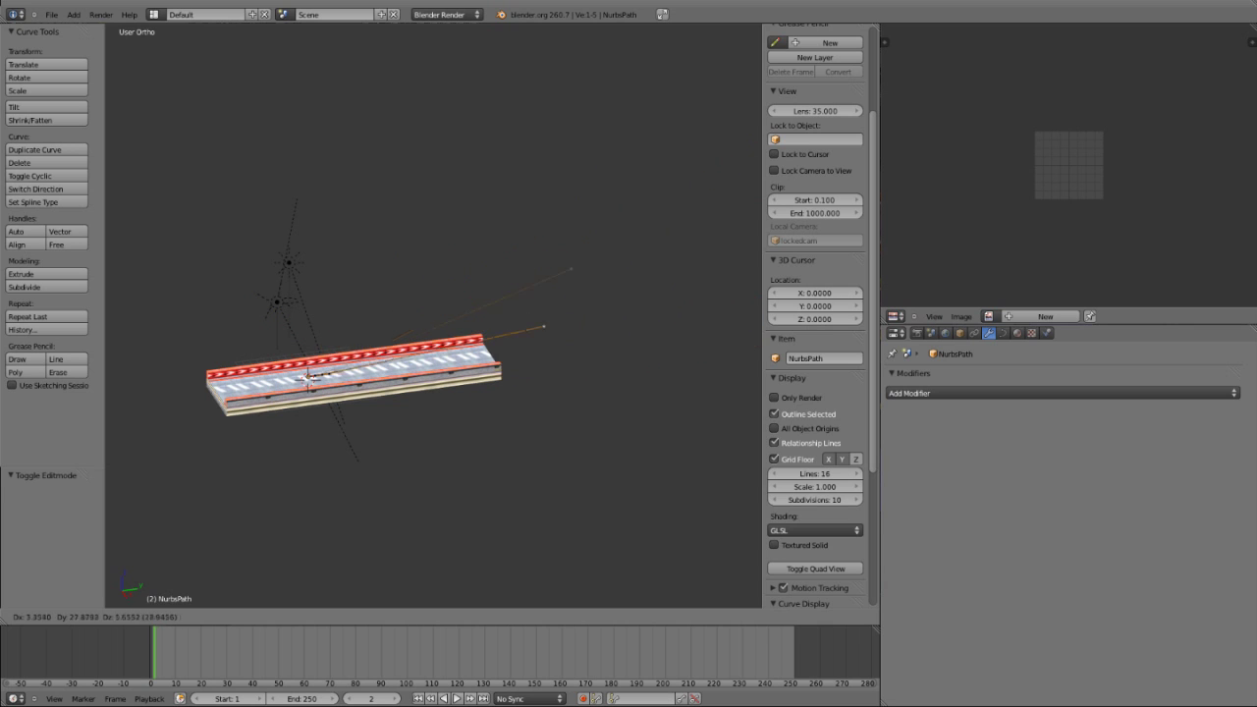
right_click(603, 202)
scroll(308, 381, up, 3)
shift+middle_drag(393, 294, 422, 354)
shift+scroll(422, 353, up, 1)
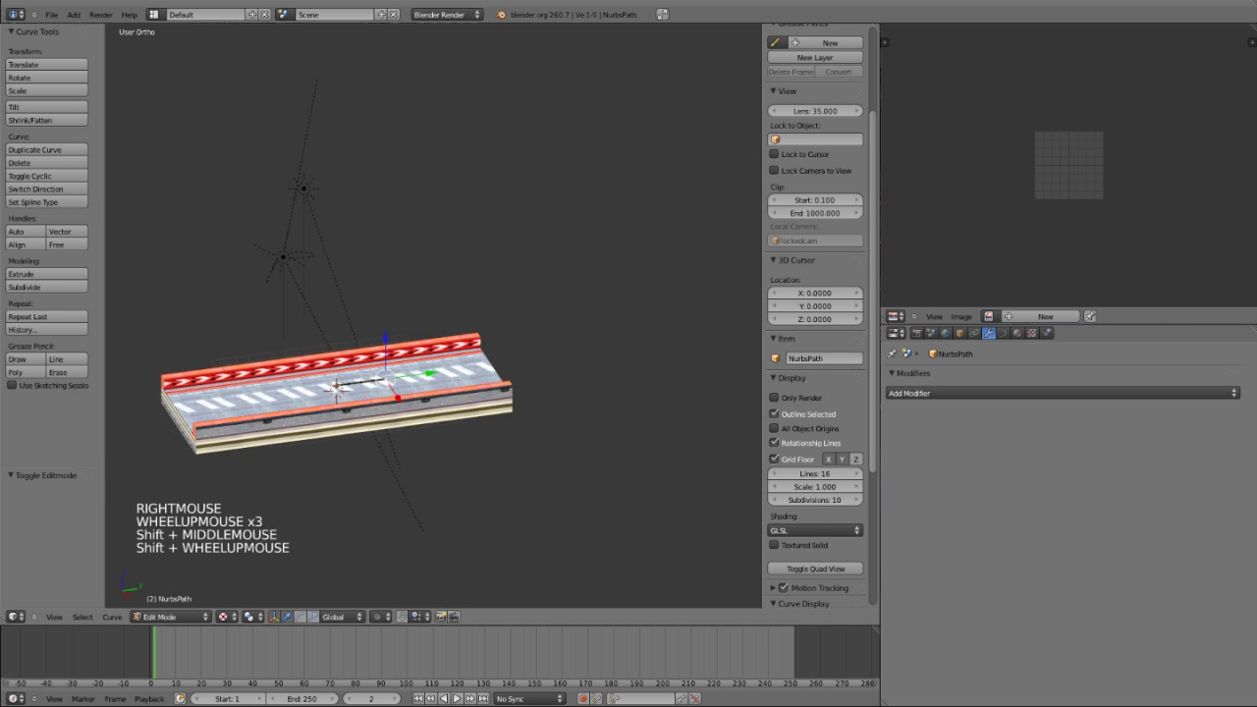
Add a Curve modifier to the main bridge section, below its Array modifier.
key(Tab)
scroll(393, 412, up, 3)
right_click(393, 432)
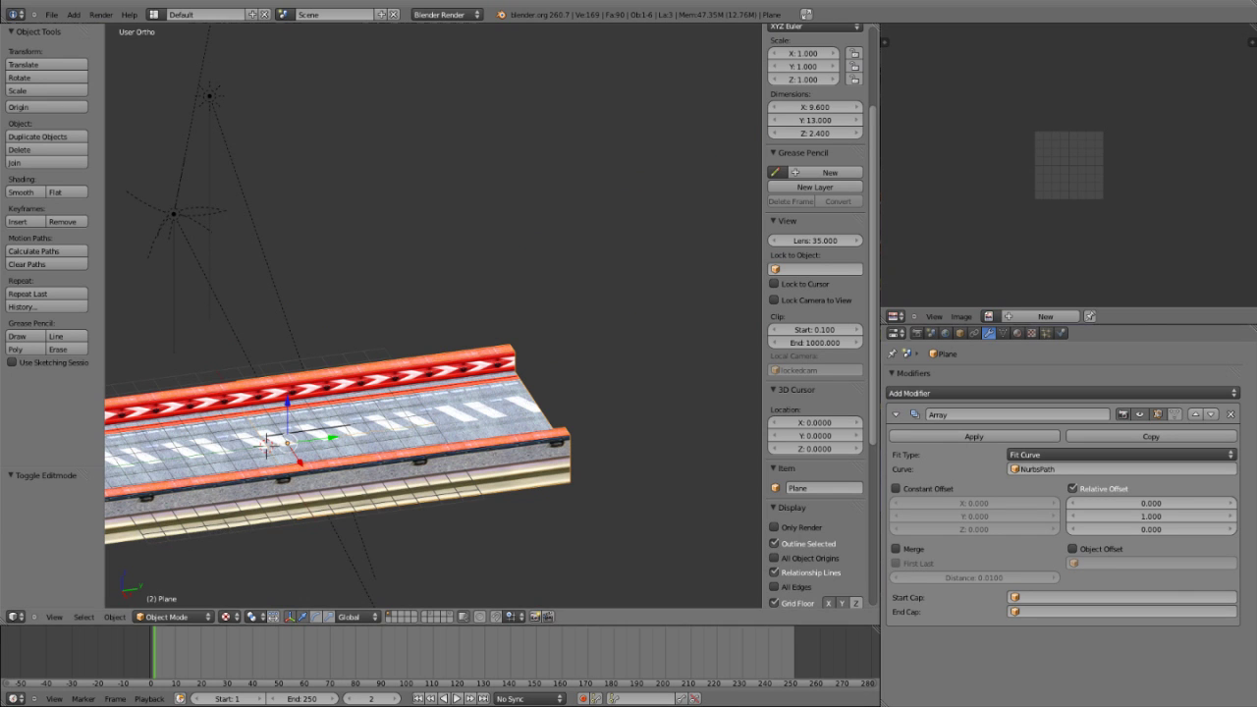
shift+middle_drag(393, 393, 555, 378)
shift+scroll(555, 378, up, 1)
click(1061, 393)
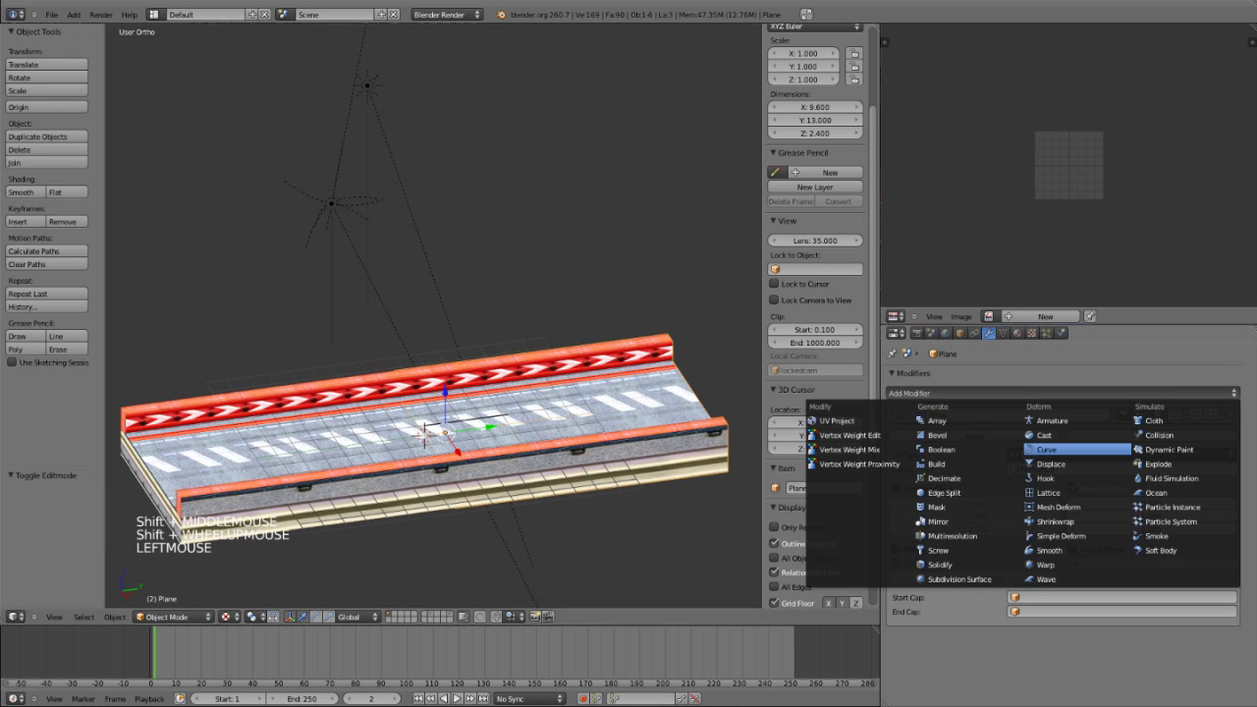
click(1046, 449)
Set NurbsPath as the object of the Curve modifier.
scroll(1047, 449, down, 3)
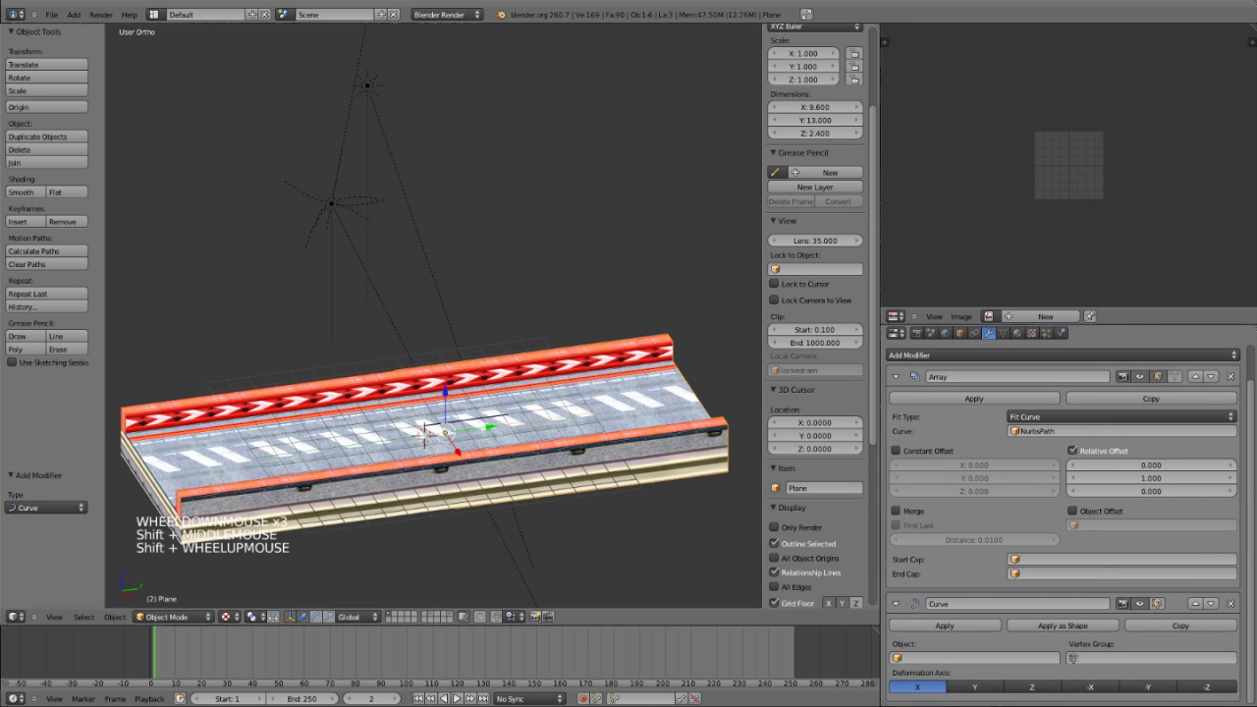
click(976, 658)
click(977, 657)
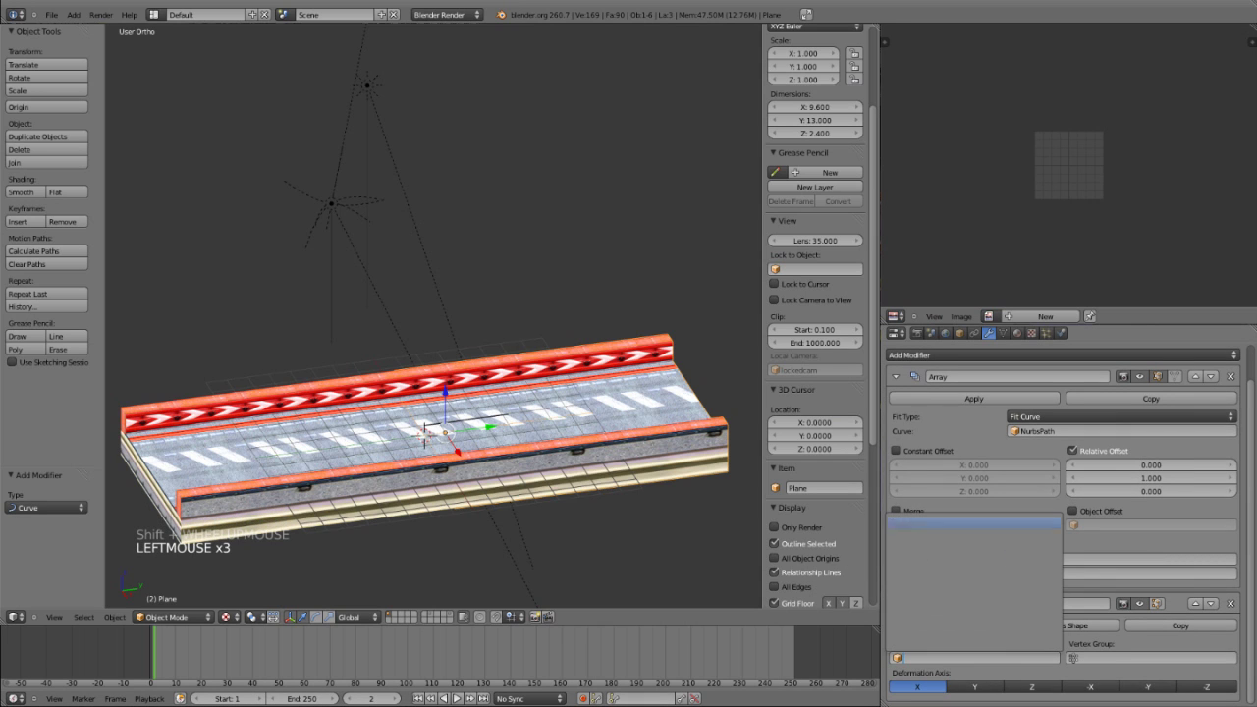
click(943, 525)
Try bending the main bridge section upward by moving the path's end control point.
scroll(944, 525, down, 5)
scroll(815, 393, up, 1)
shift+scroll(590, 413, up, 1)
shift+middle_drag(491, 432, 493, 364)
scroll(401, 391, up, 1)
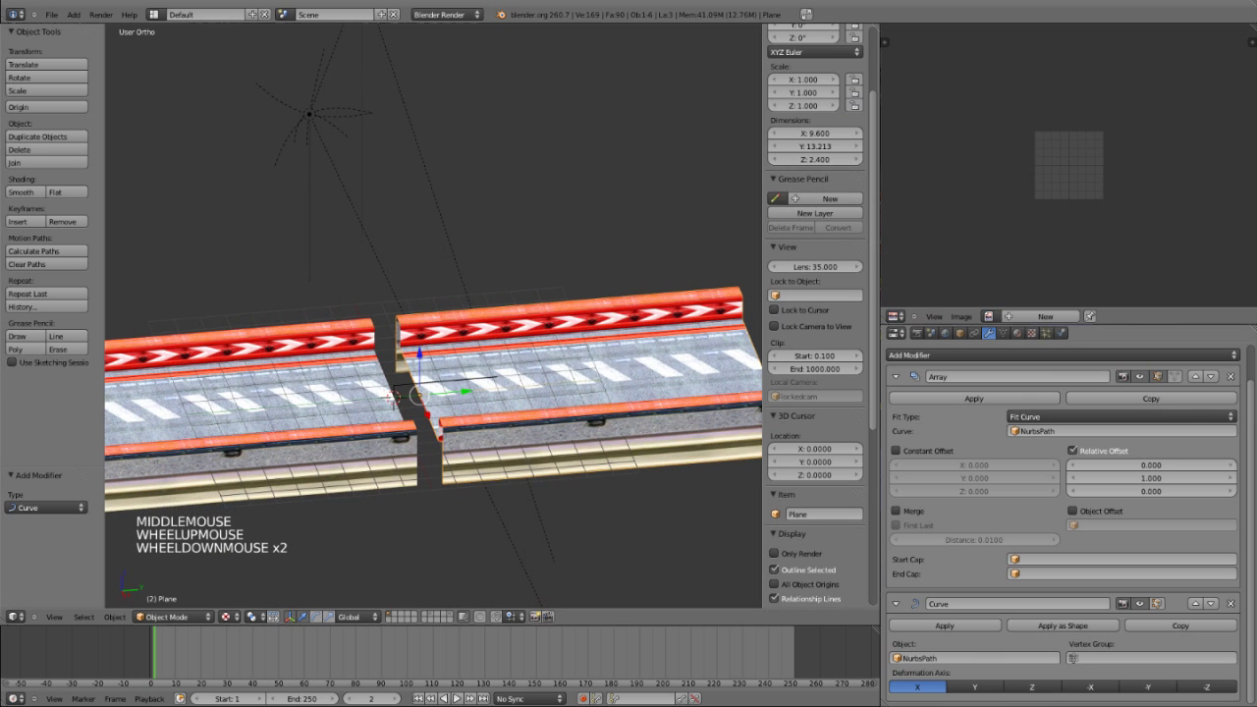
scroll(393, 396, down, 2)
right_click(405, 371)
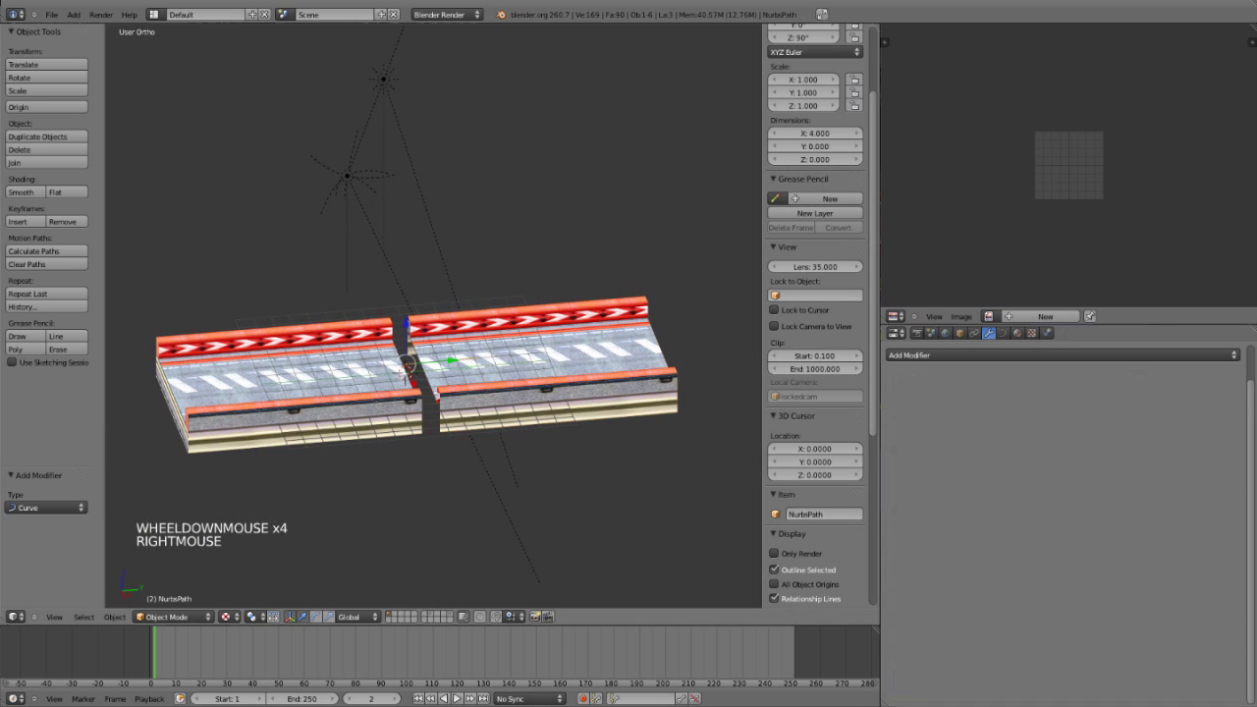
key(Tab)
key(g)
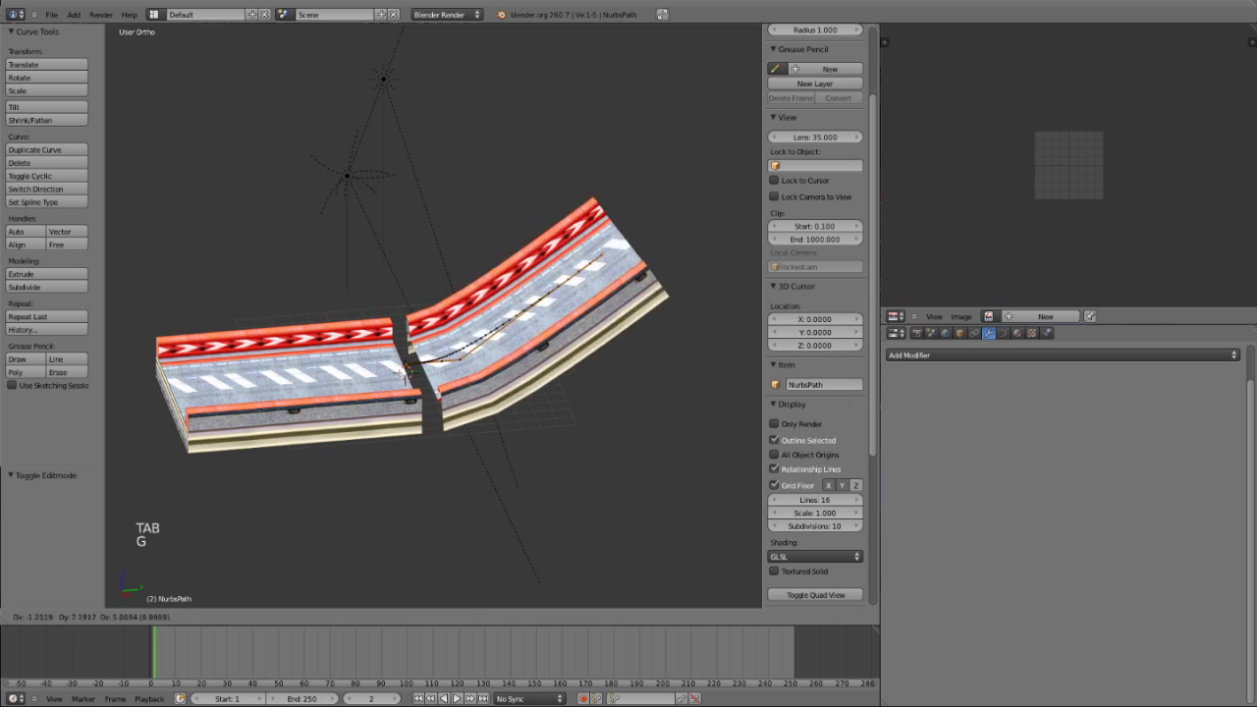
right_click(405, 371)
Try moving two of the path's control points together and the end point alone once more.
key(g)
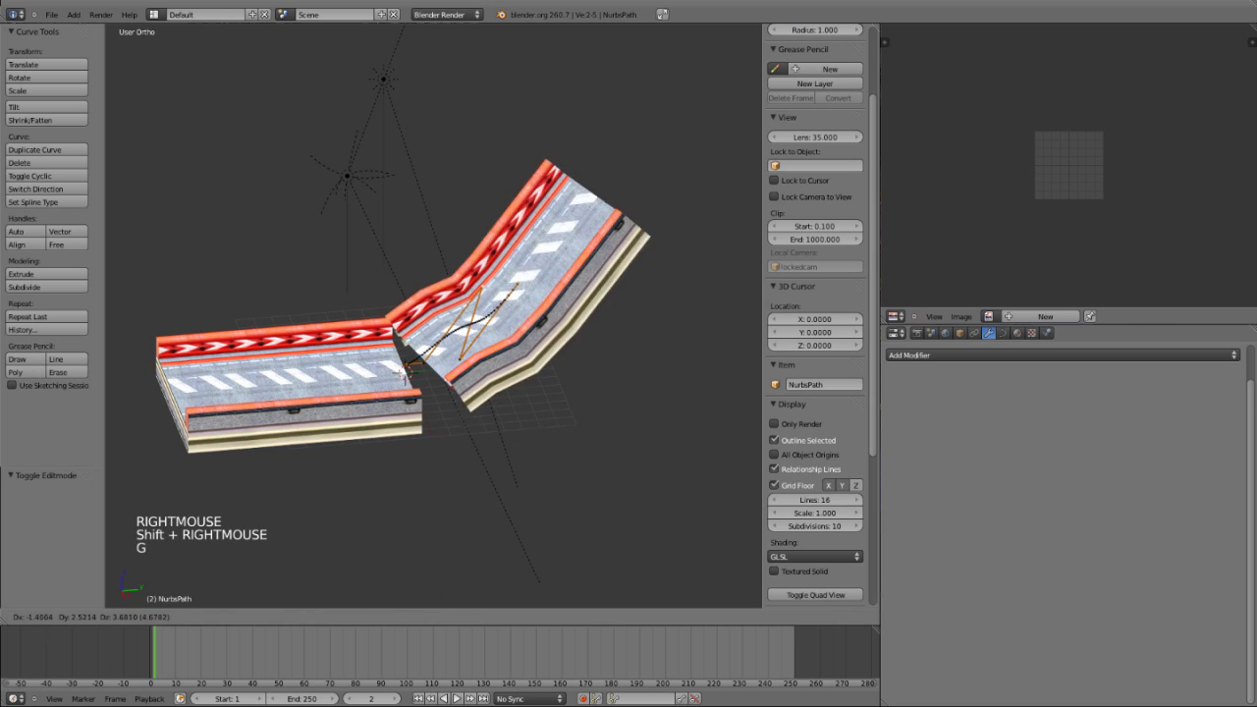
right_click(405, 371)
key(g)
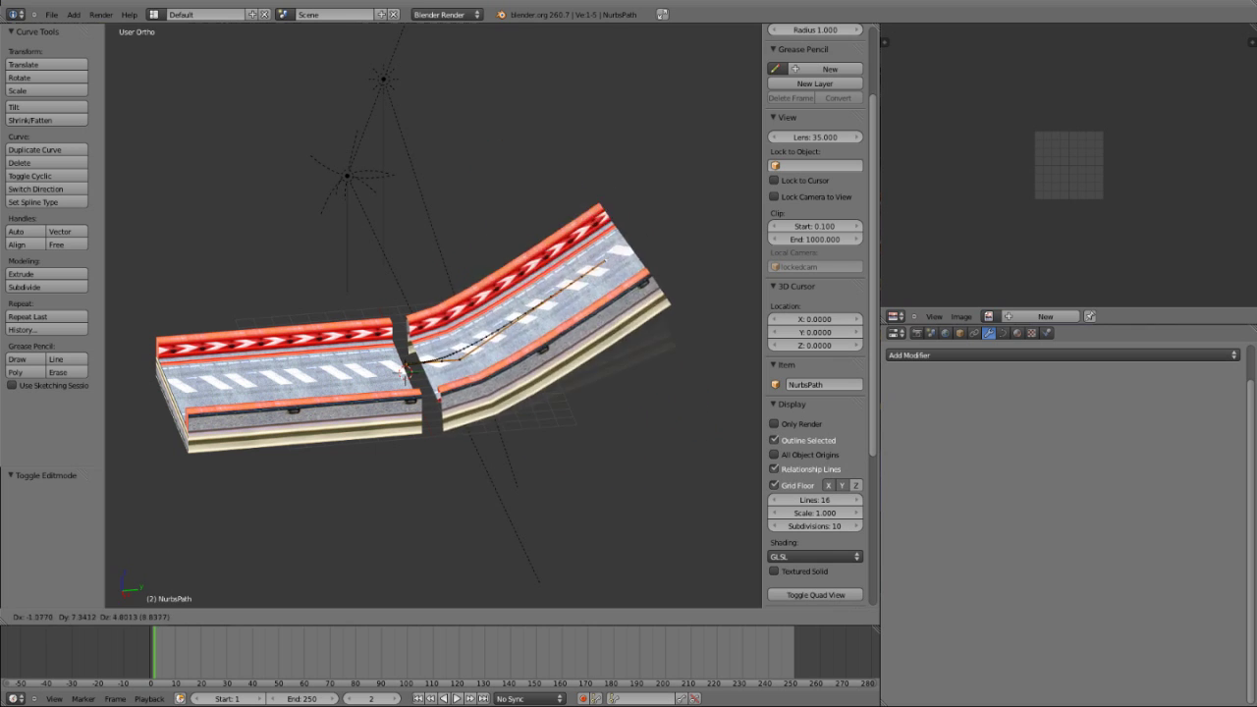
right_click(405, 371)
Leave path editing, select the separate starting bridge section and rename it start.
scroll(405, 371, up, 2)
key(Tab)
right_click(395, 395)
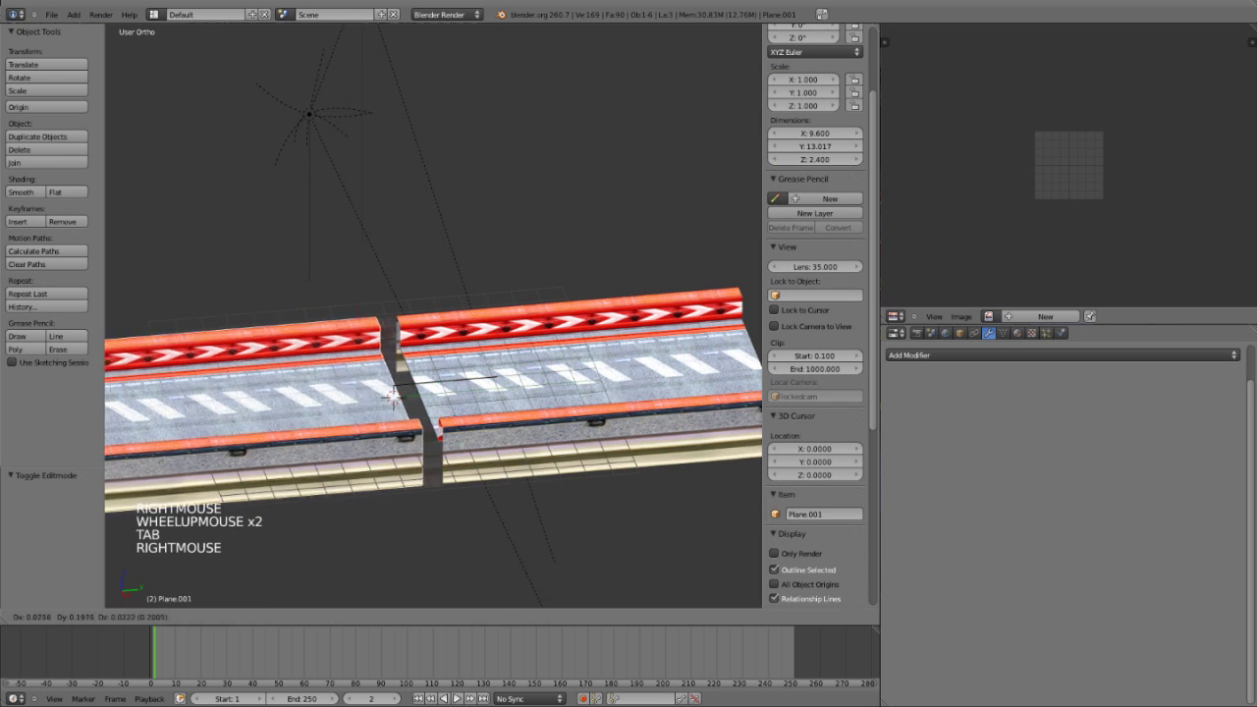
right_click(394, 396)
click(1081, 559)
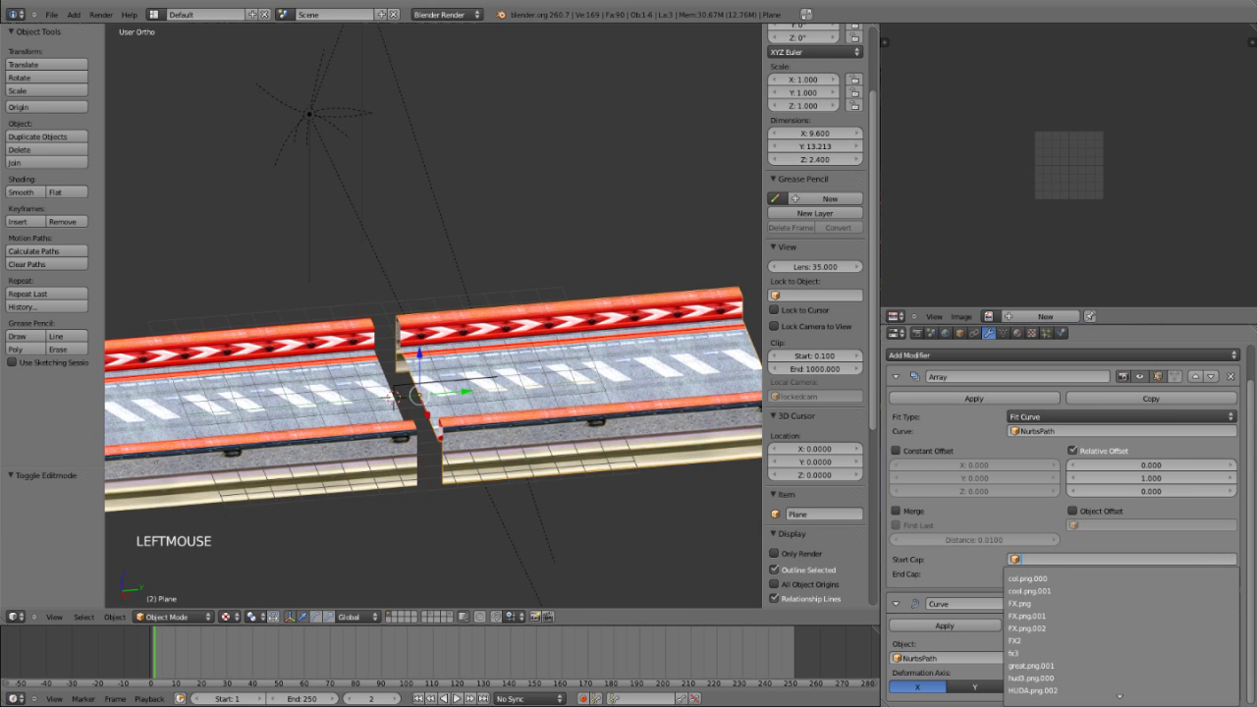
right_click(394, 396)
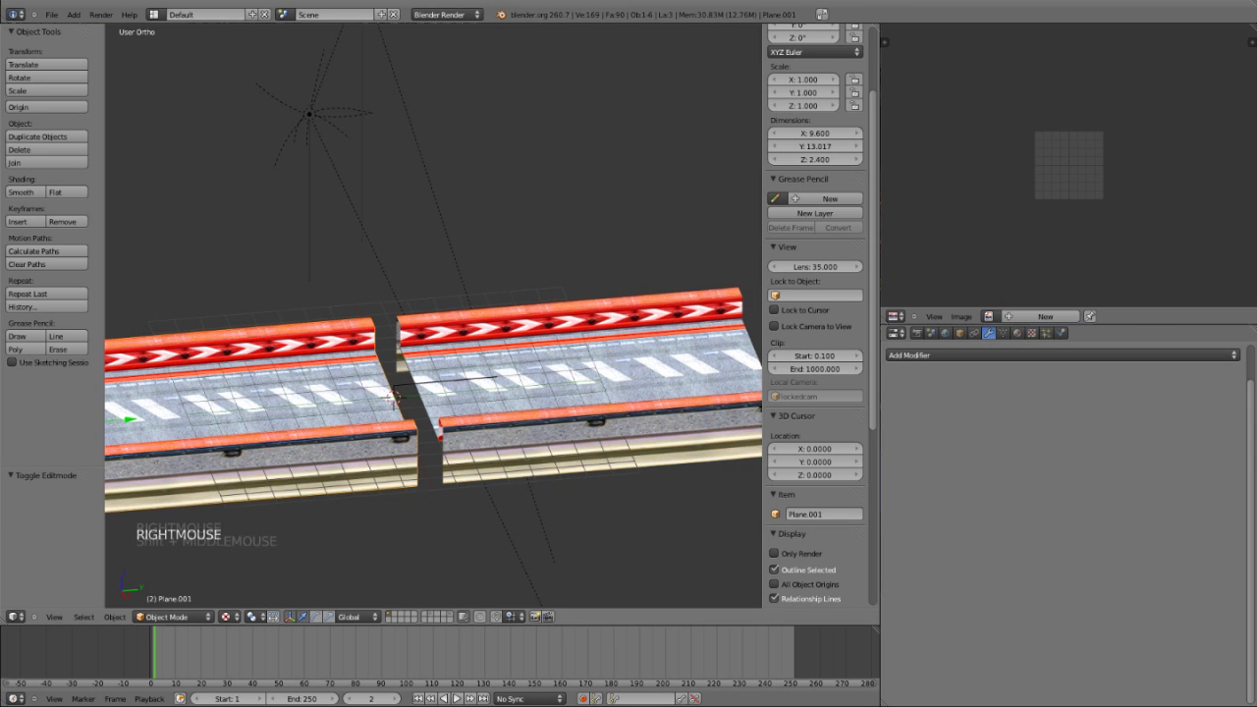
shift+middle_drag(394, 396, 578, 388)
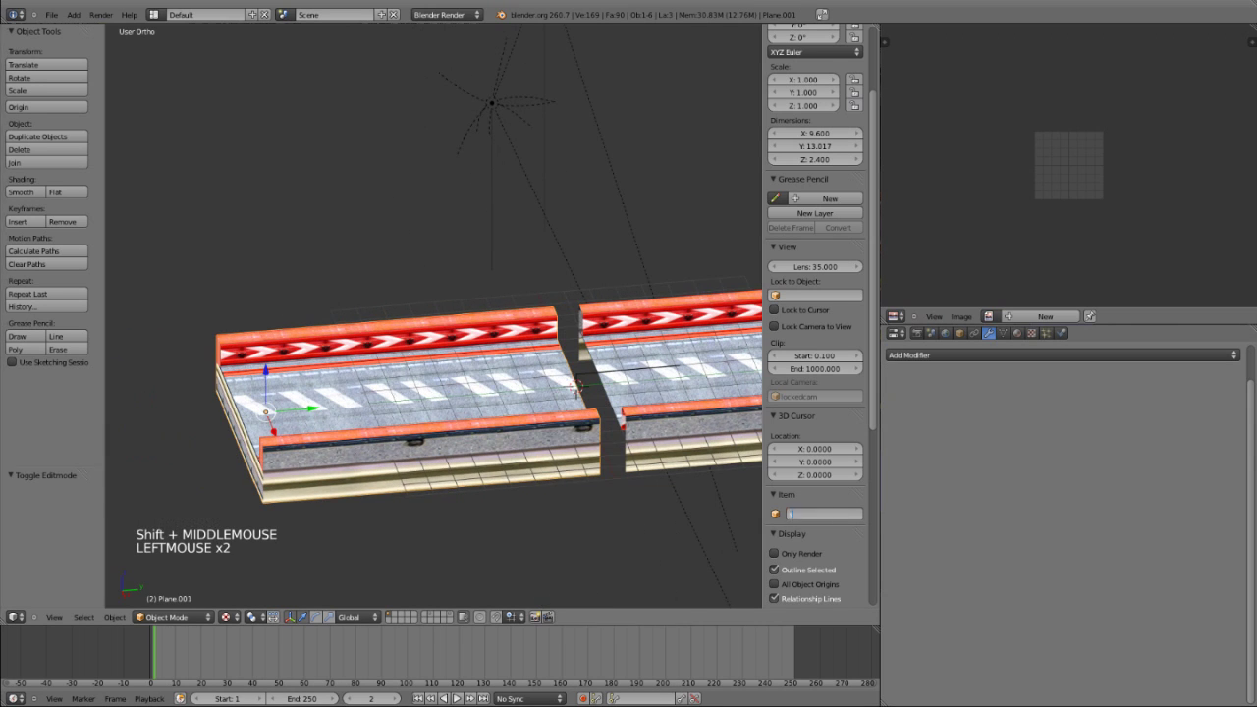
text(start)
key(Return)
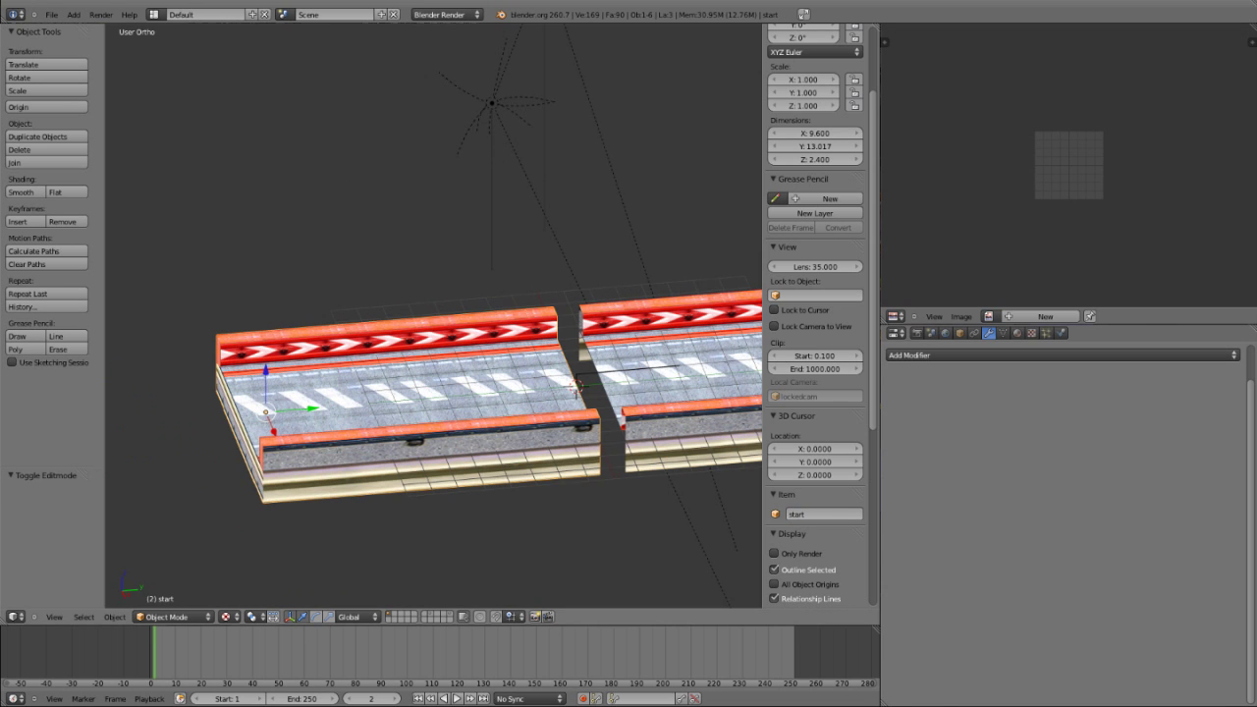
Set the object start as the start cap of the main section's Array modifier.
right_click(577, 386)
shift+middle_drag(577, 386, 486, 344)
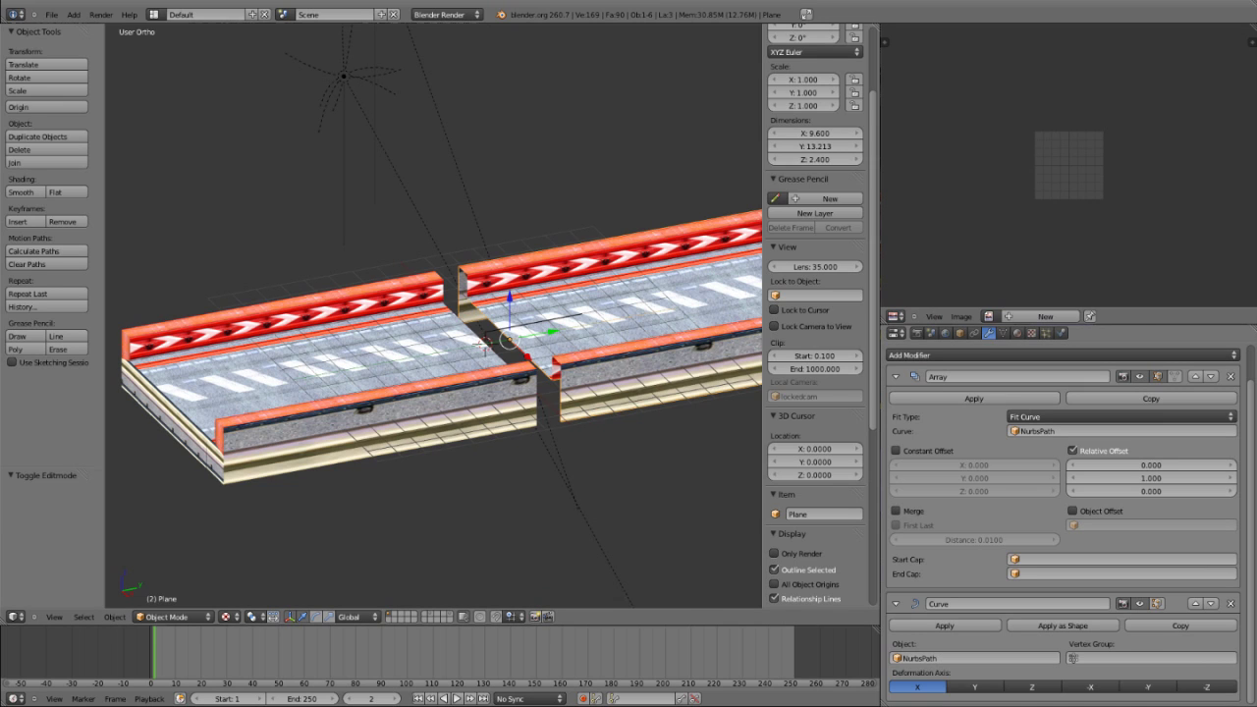
click(1120, 559)
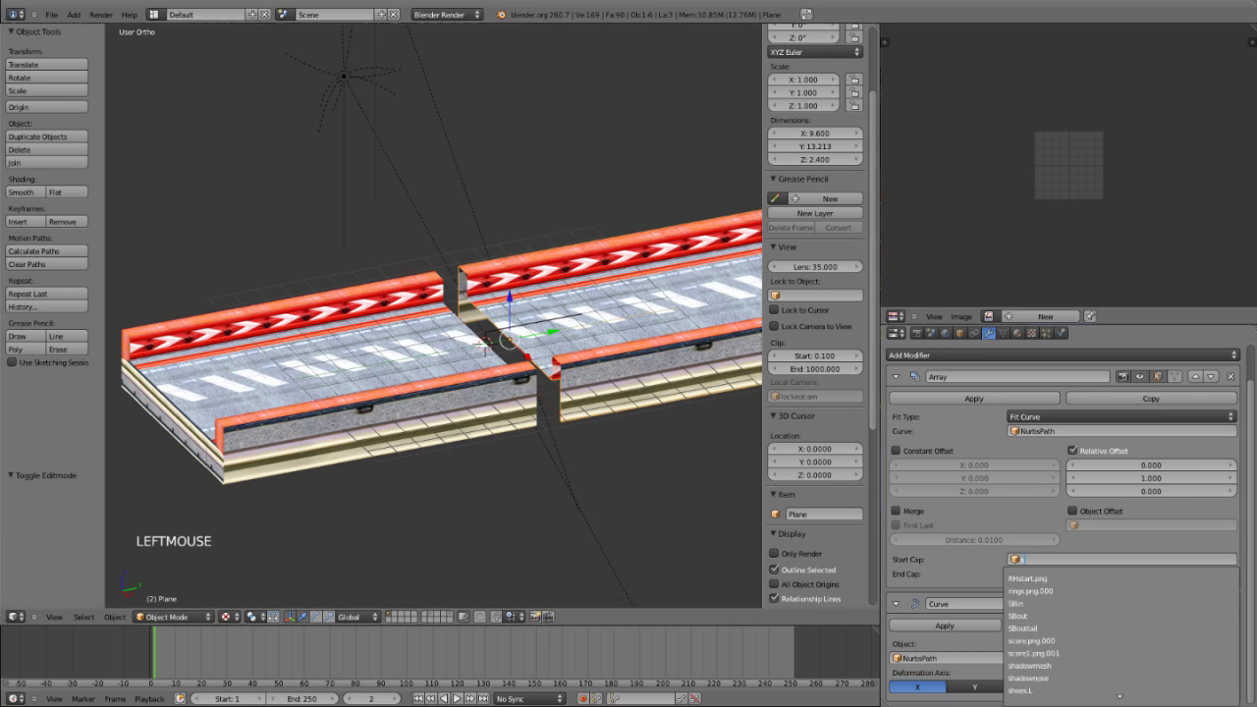
text(start)
key(Return)
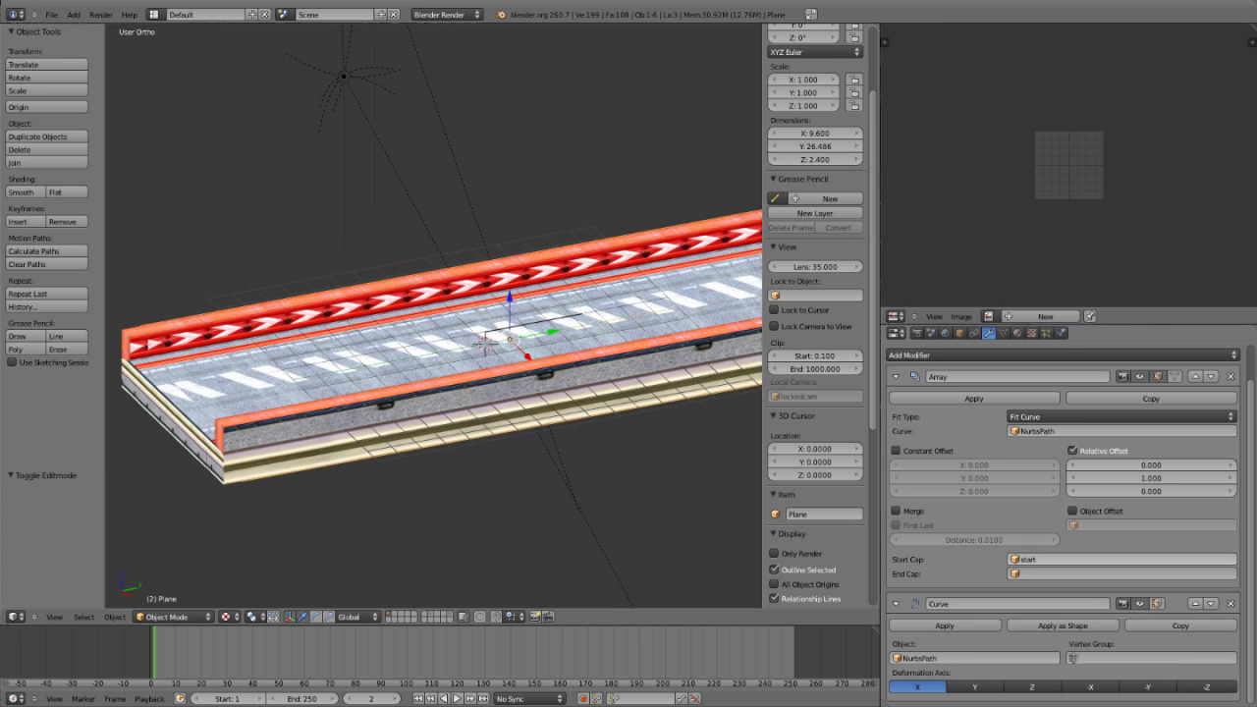
Move the original start section 17 units up along Z, away from the arrayed road.
middle_drag(483, 343, 472, 332)
scroll(483, 344, down, 3)
scroll(482, 343, up, 1)
right_click(324, 358)
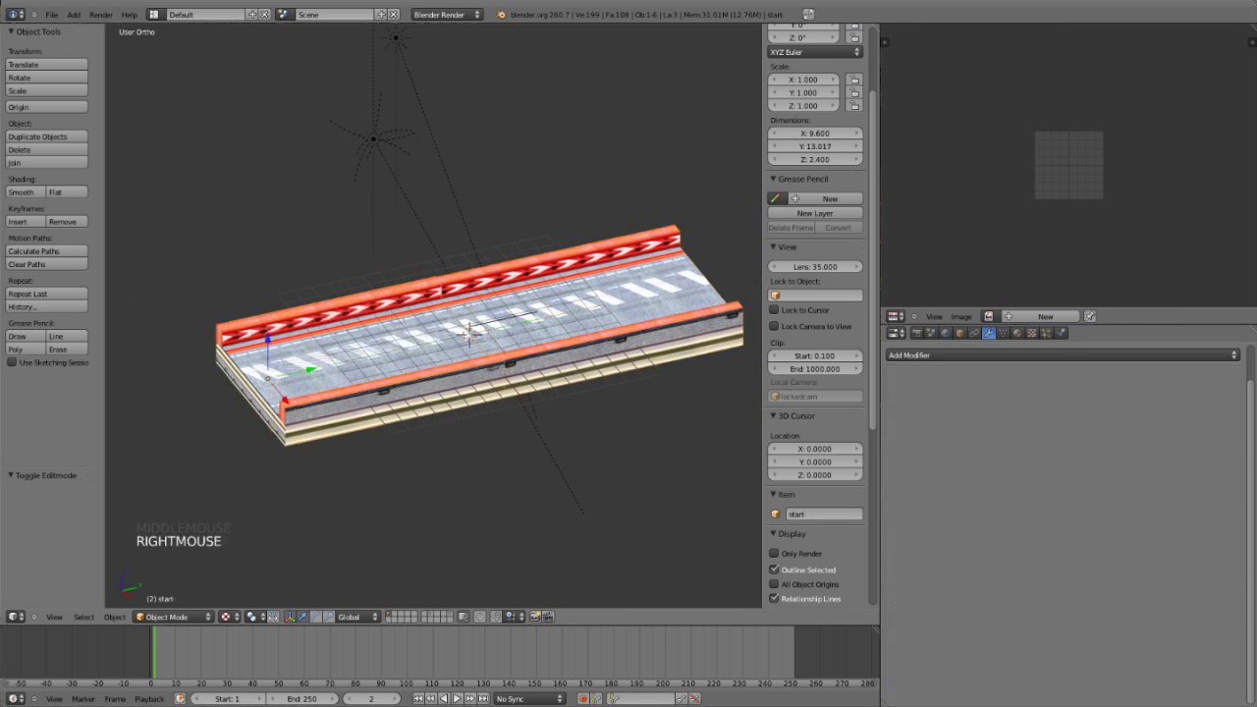
key(g)
right_click(260, 358)
key(g)
key(z)
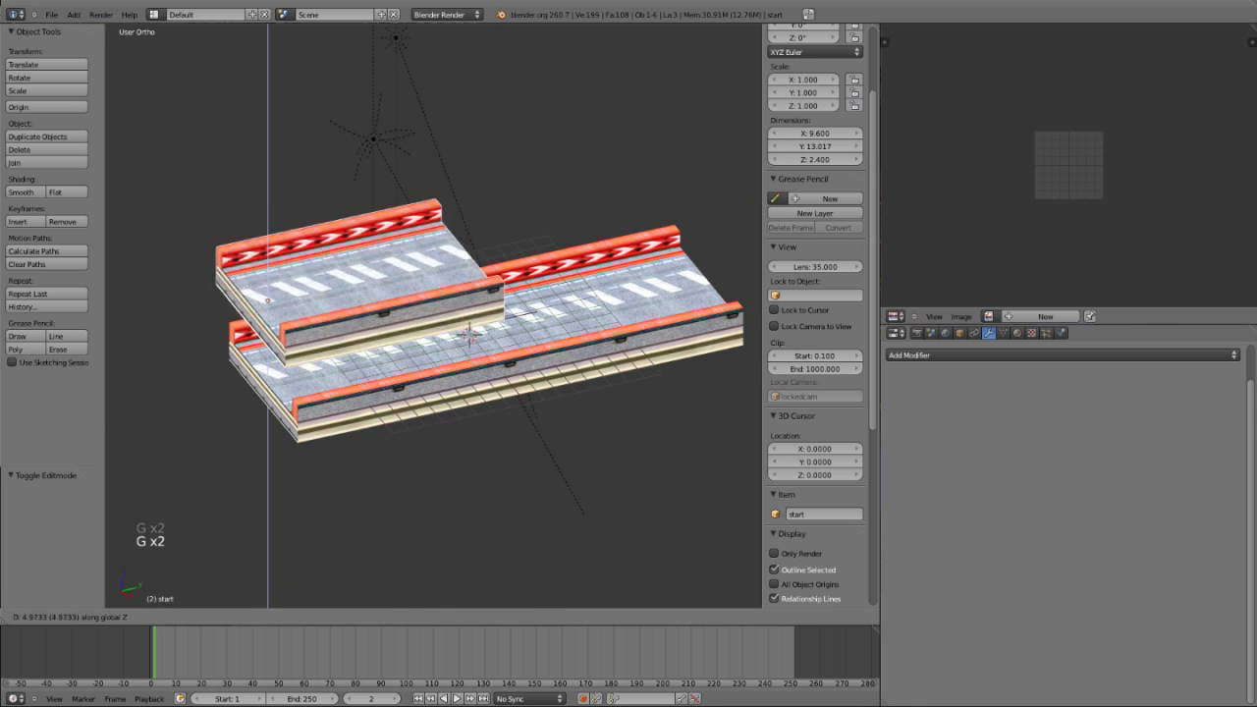
ctrl+click(285, 99)
Select the main bridge section and look at its mesh in Edit Mode beside the start cap.
right_click(373, 339)
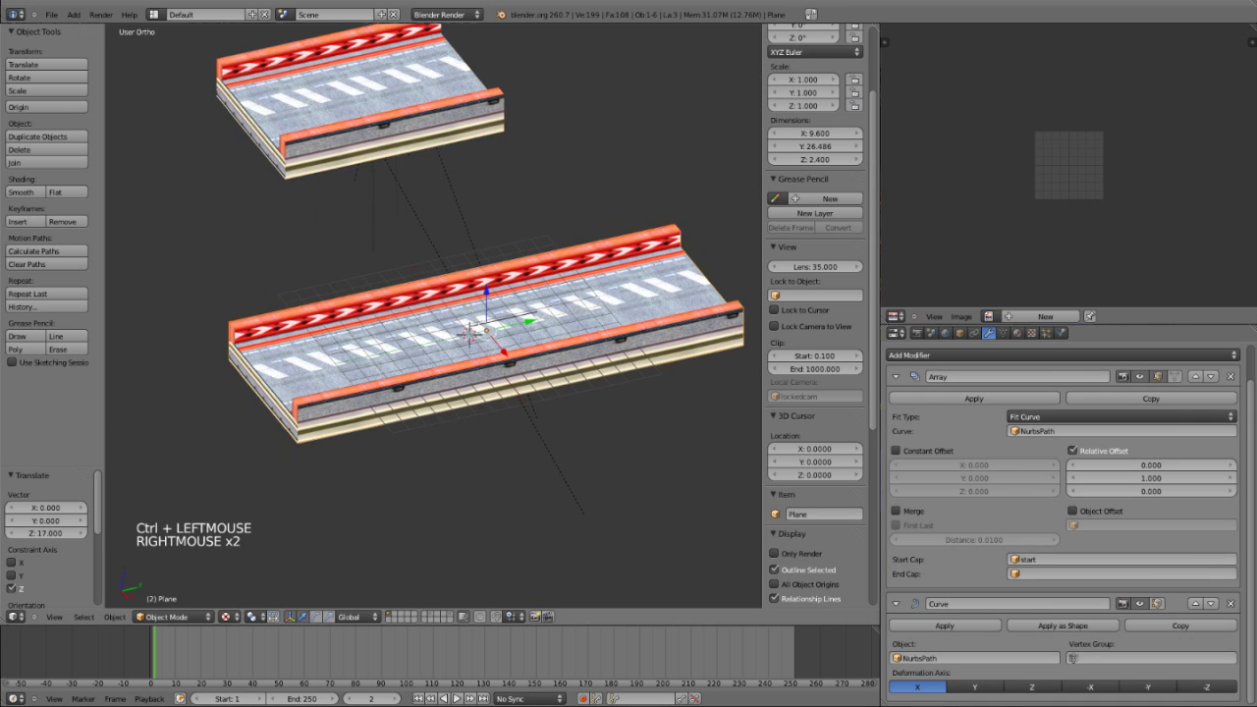
scroll(483, 344, down, 2)
shift+middle_drag(482, 344, 362, 370)
scroll(362, 370, up, 1)
key(Tab)
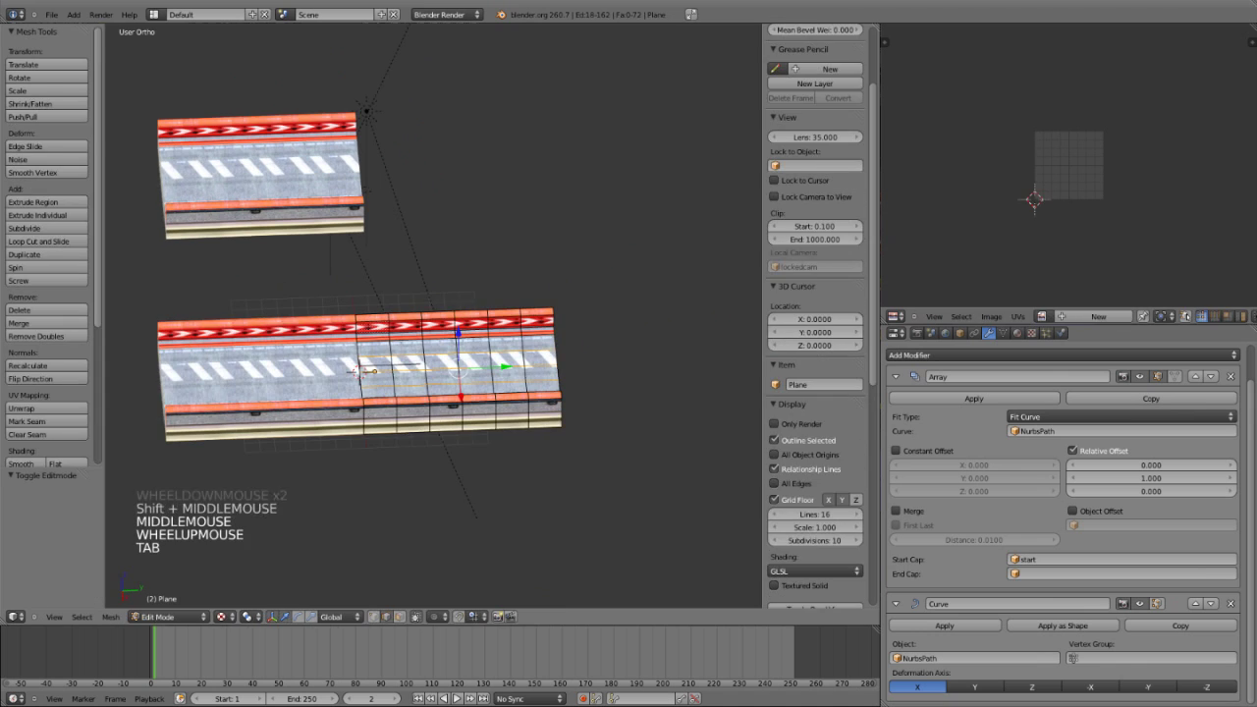
key(Tab)
Open the path for editing and test bending the road with its end control point.
right_click(362, 370)
scroll(361, 370, down, 2)
key(Tab)
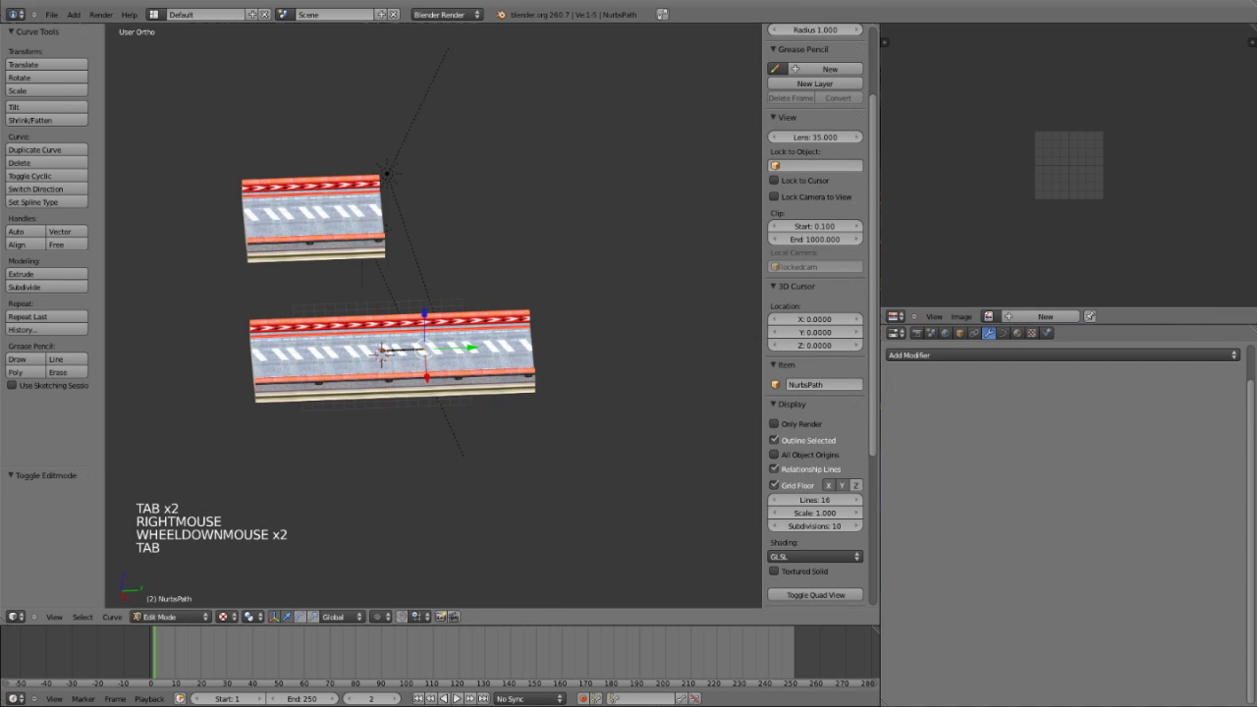
key(g)
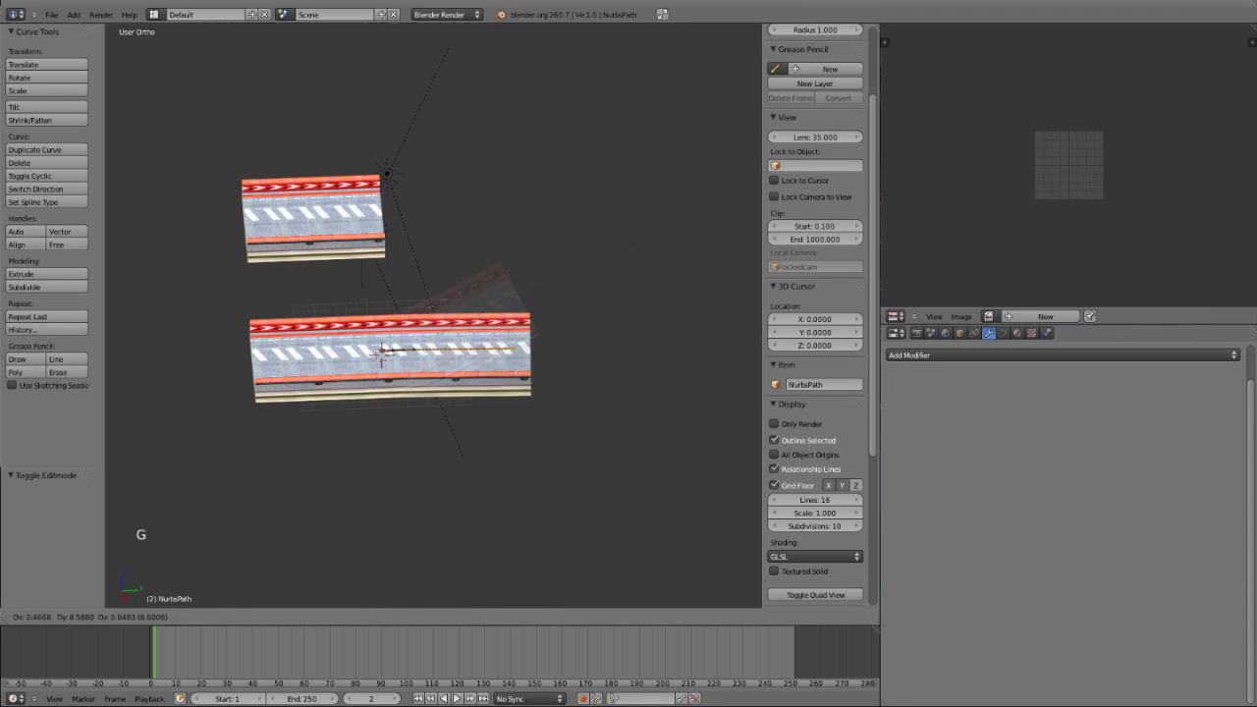
right_click(362, 370)
Extrude two rising points from the path's end in the side view, the first about 15.8 units along Y and 2.5 up.
scroll(362, 370, down, 3)
key(KP_7)
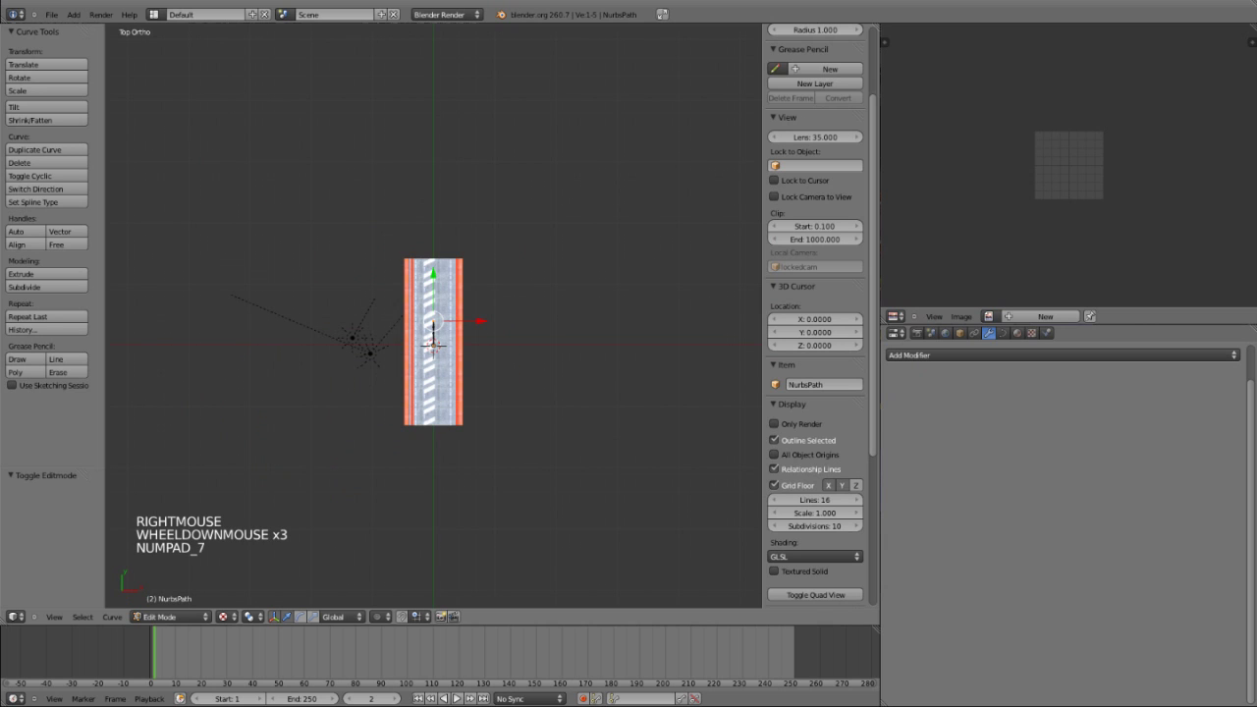
key(KP_3)
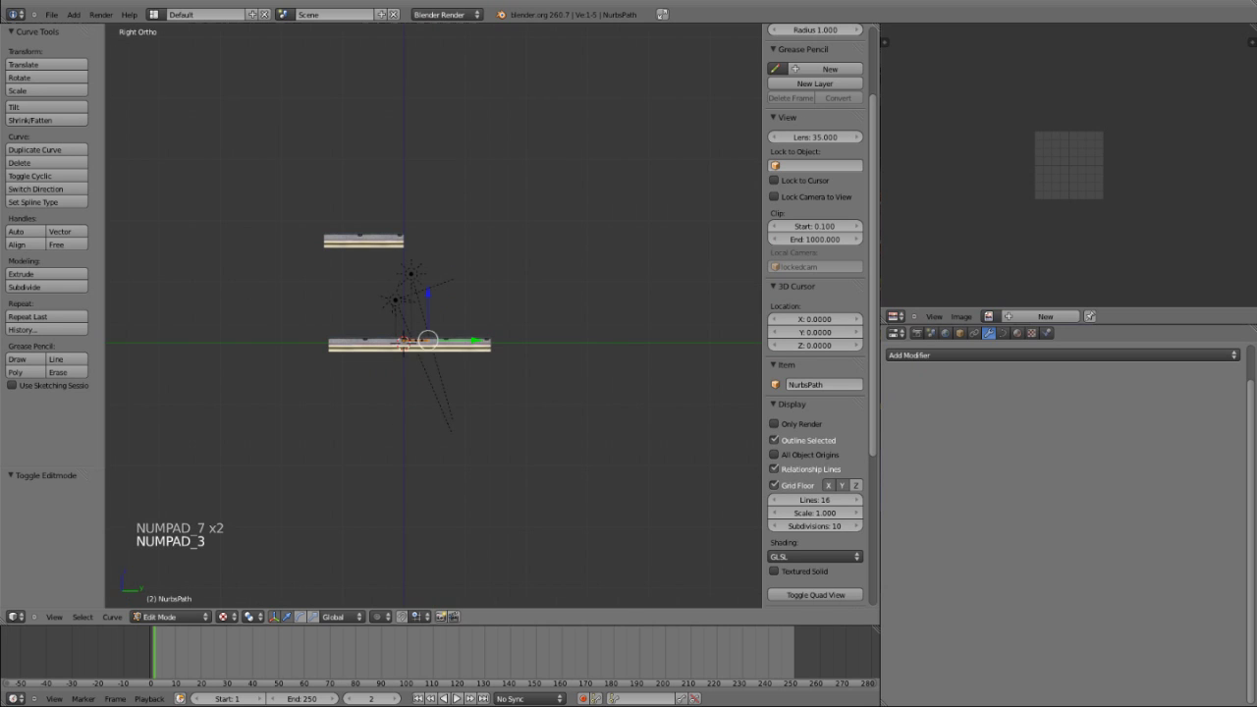
key(e)
click(523, 323)
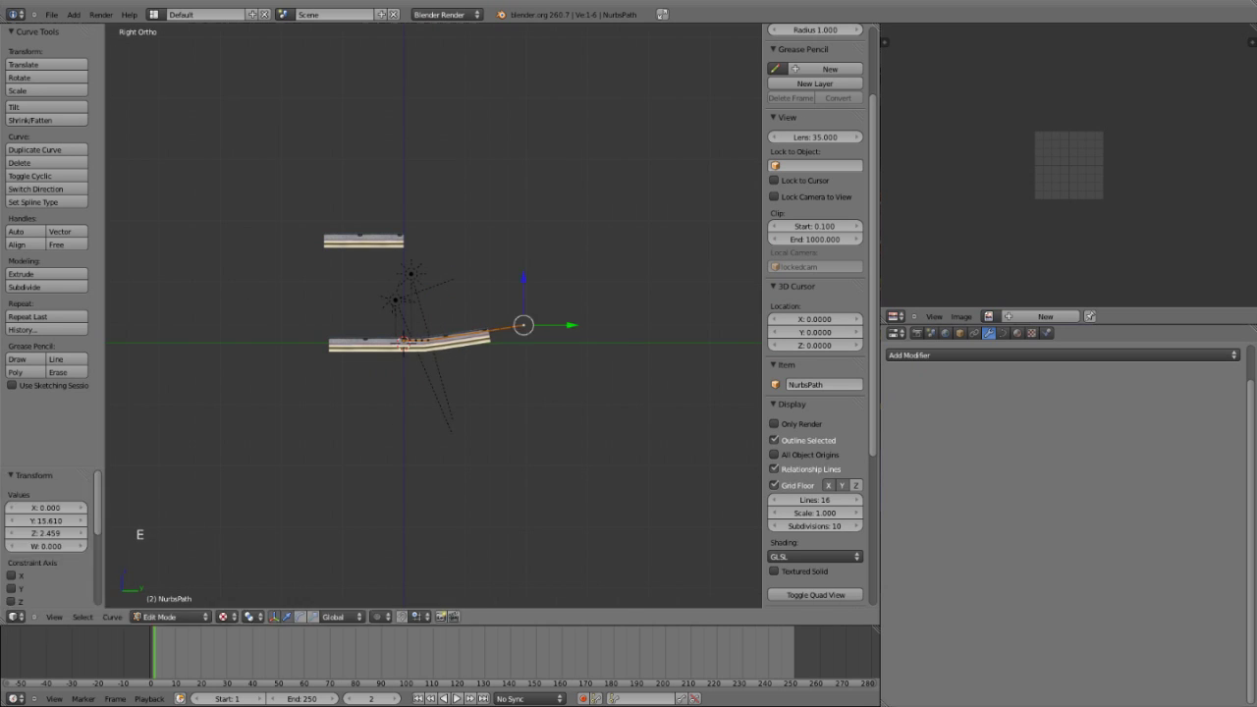
key(e)
click(559, 279)
Extrude a nearly level point about 13.2 units along Y, and another about 16.6 units along Y and 3.4 down.
key(e)
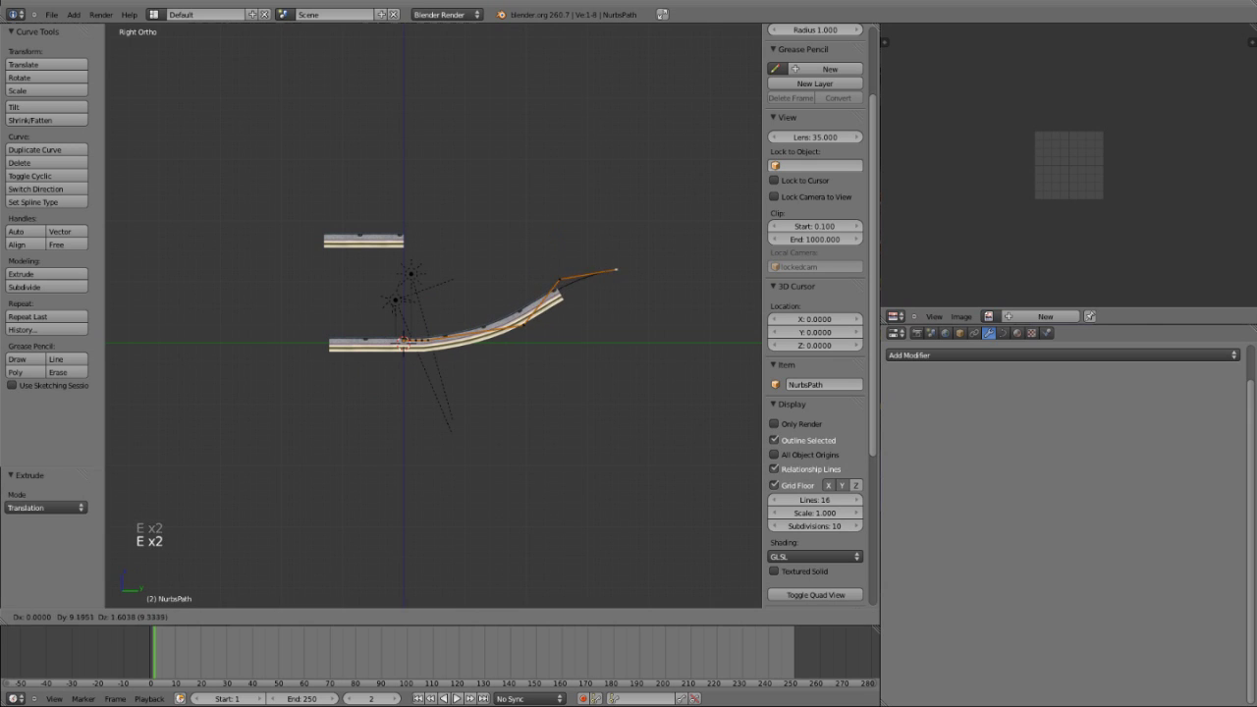
click(639, 280)
shift+middle_drag(640, 280, 544, 247)
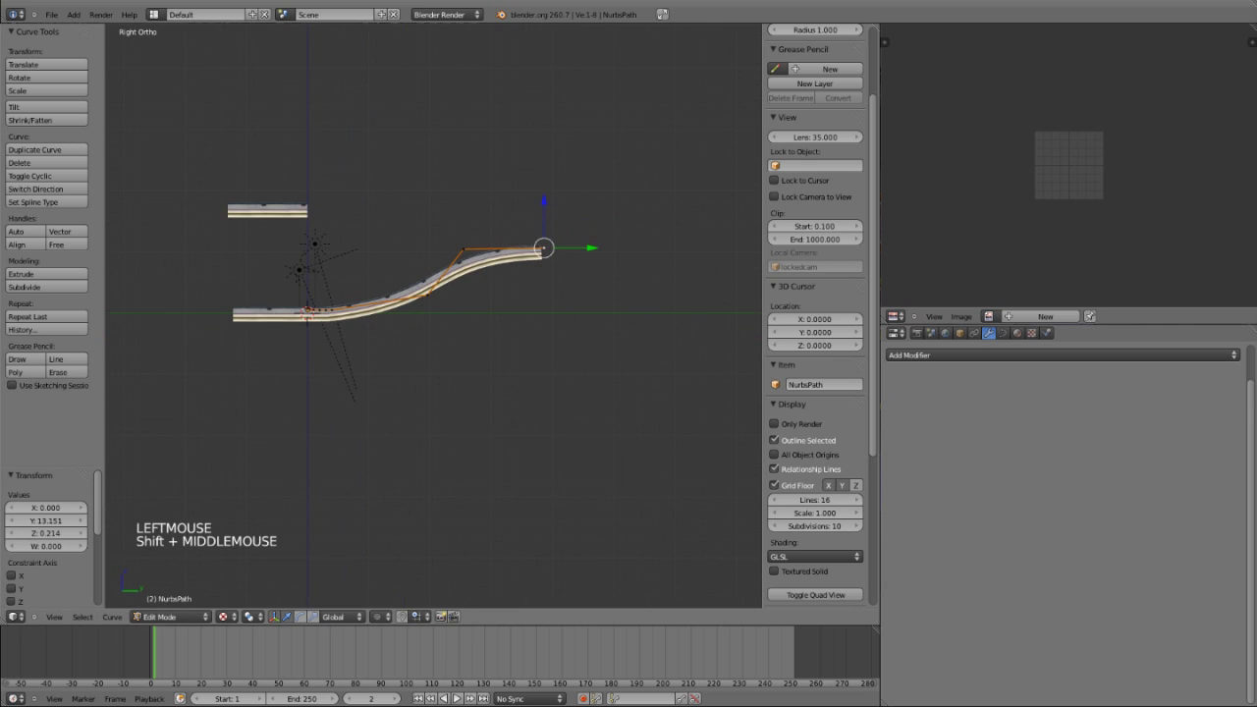
key(e)
click(643, 265)
key(KP_7)
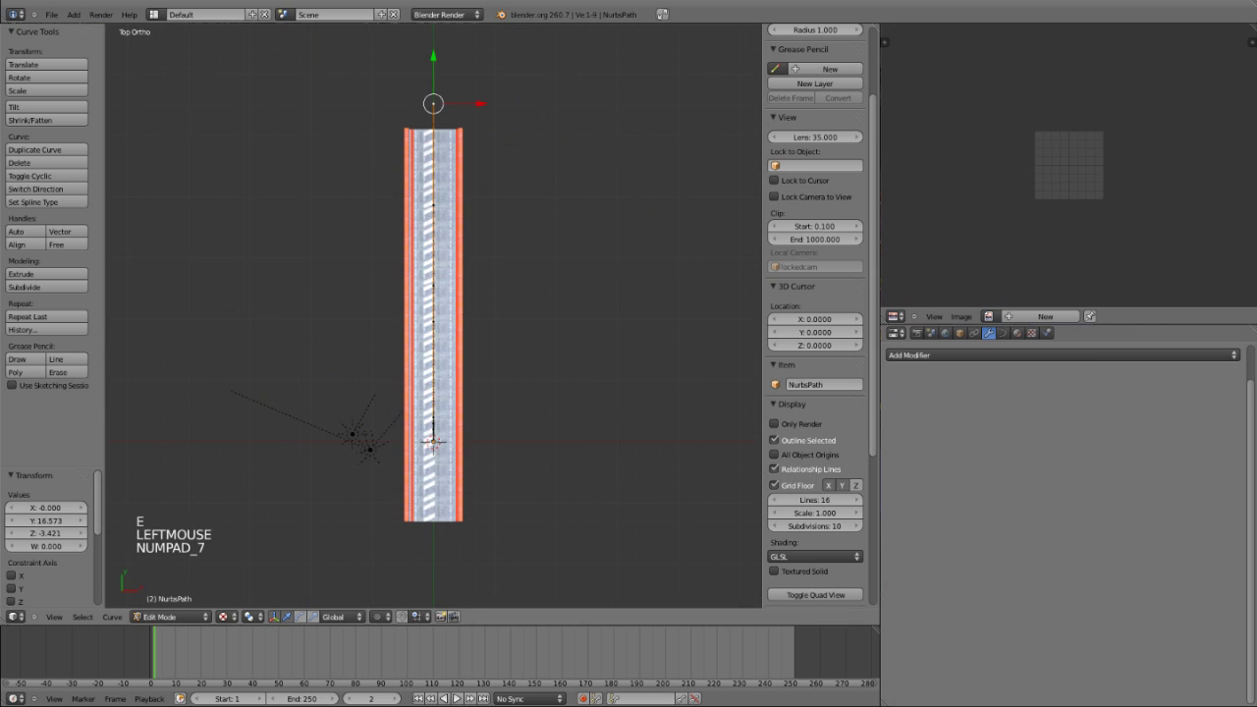
shift+middle_drag(644, 266, 644, 268)
middle_drag(643, 268, 530, 216)
scroll(549, 180, up, 1)
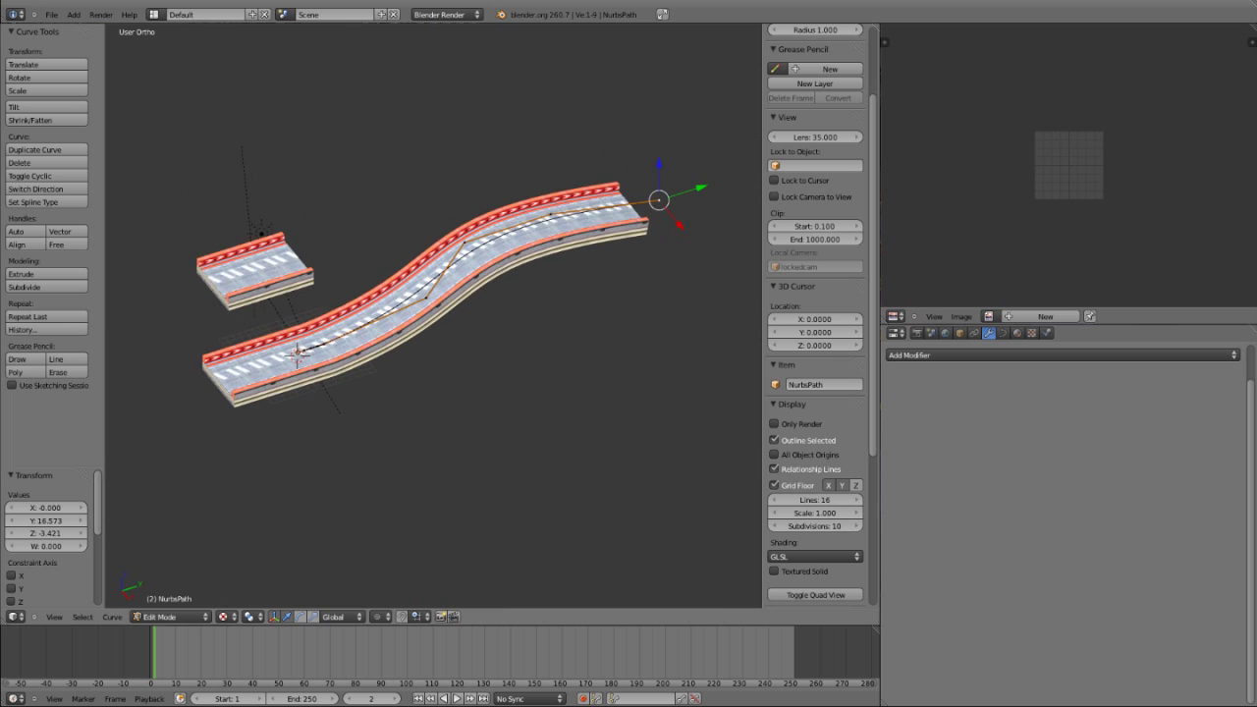
Extrude two points from the path's end in the top view to turn the road toward positive X.
key(KP_7)
key(e)
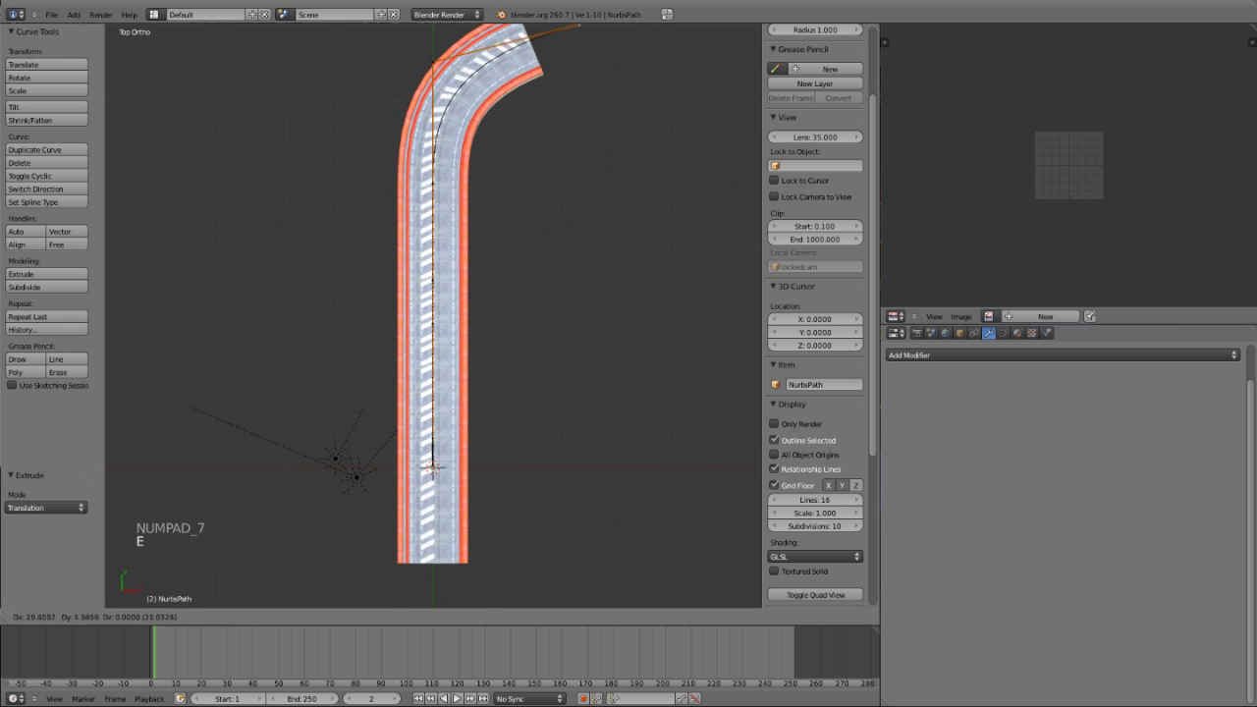
click(586, 24)
shift+middle_drag(586, 25, 310, 251)
key(e)
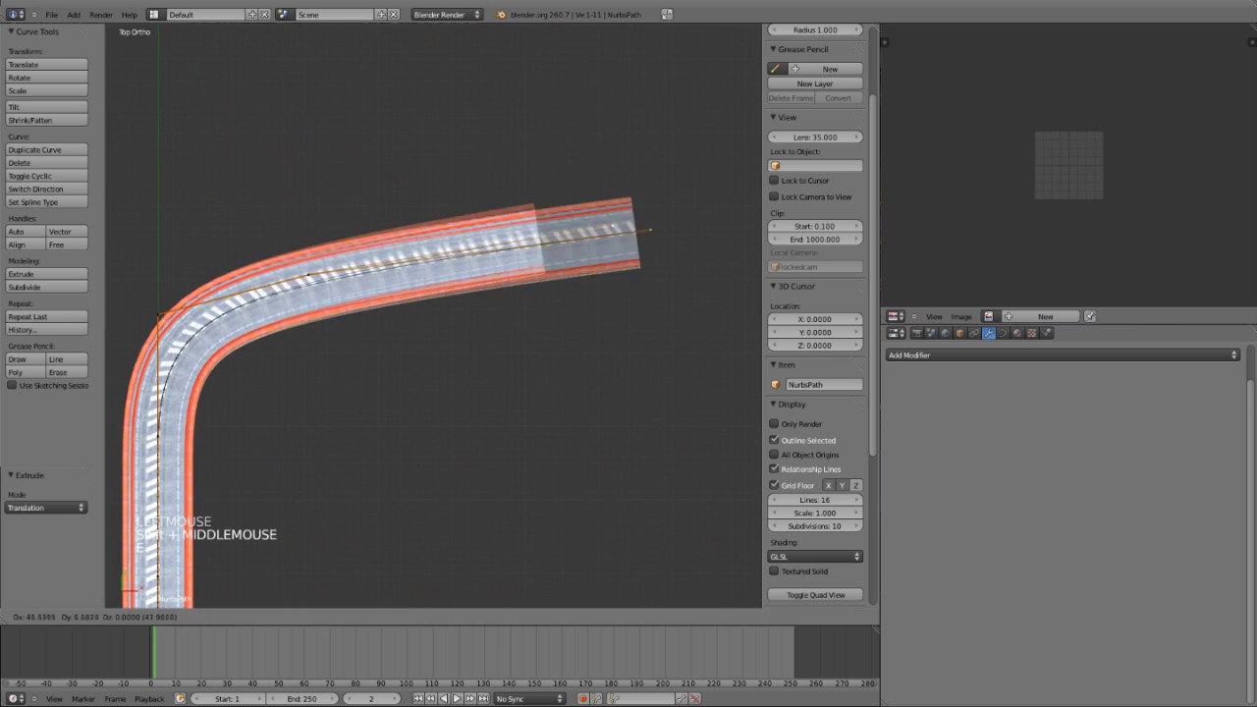
click(521, 274)
Extrude one point diagonally toward positive X and negative Y, and another about 14.5 units along X and 17.3 along Y.
key(e)
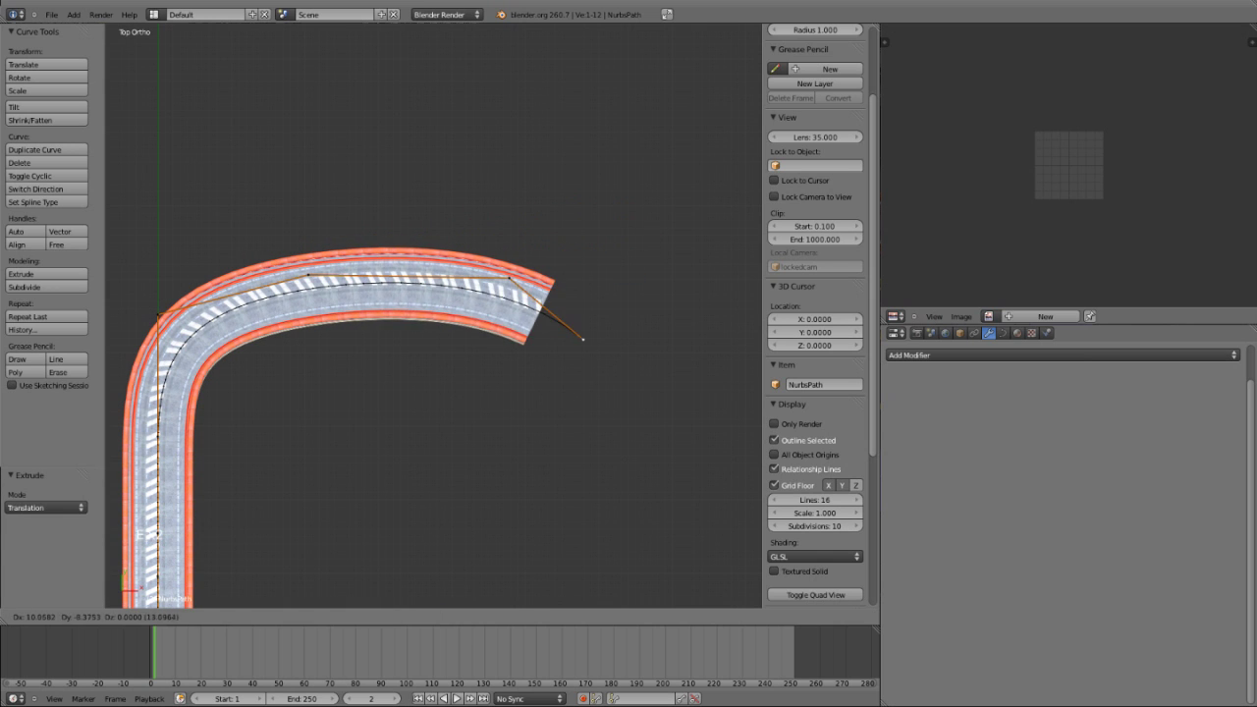
click(610, 366)
key(e)
click(718, 239)
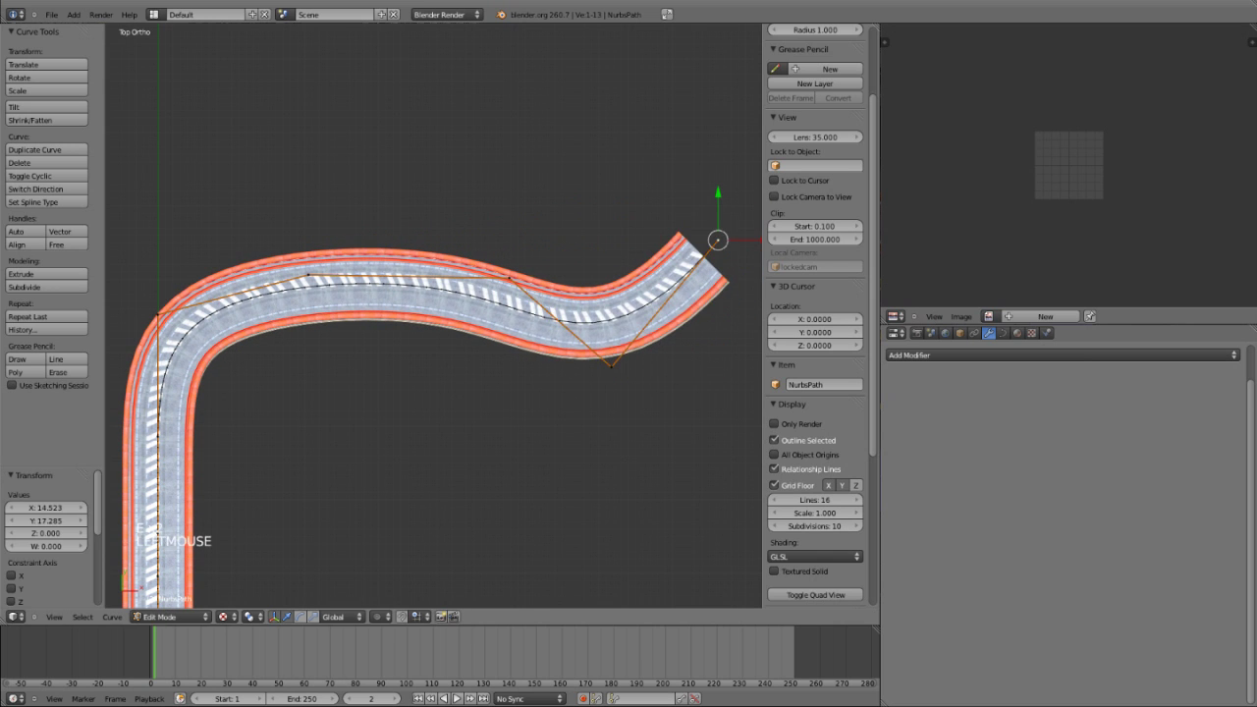
Extrude two further points that carry the road along positive Y and curl it back toward negative X.
shift+middle_drag(718, 239, 579, 301)
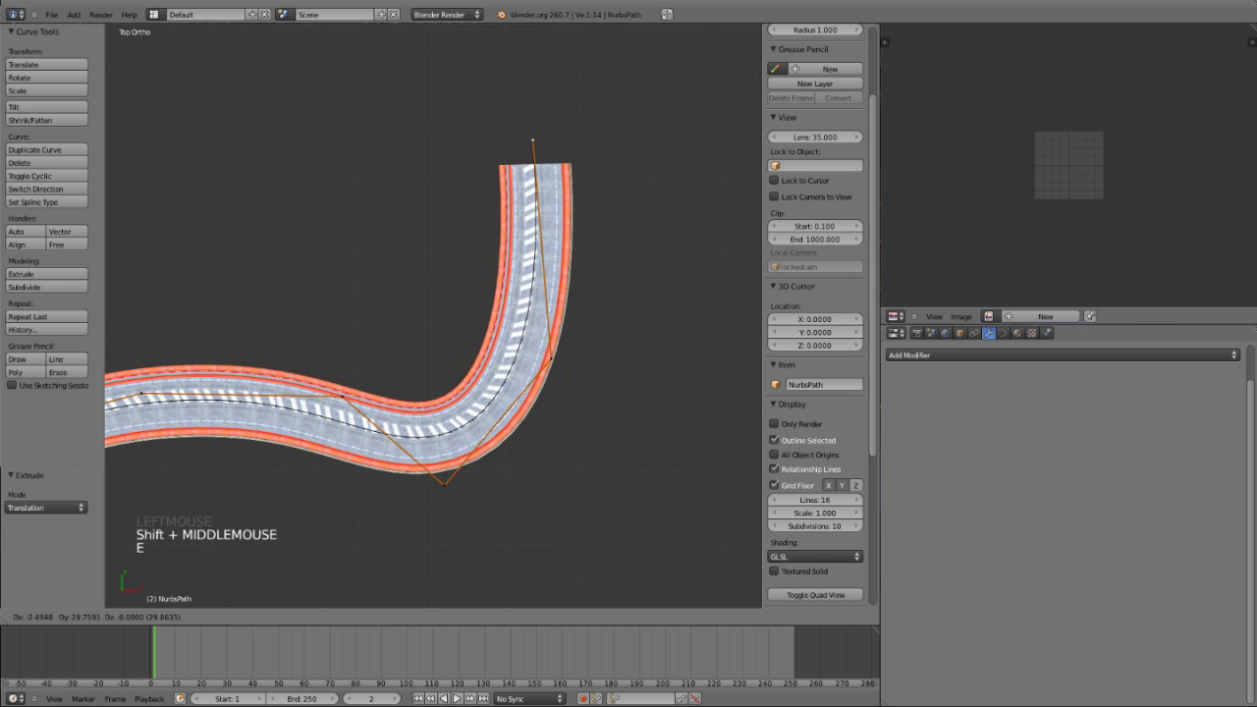
click(533, 137)
key(e)
click(432, 29)
Lower the path's end control point about 6.9 units along Z.
middle_drag(461, 314, 236, 79)
key(g)
key(z)
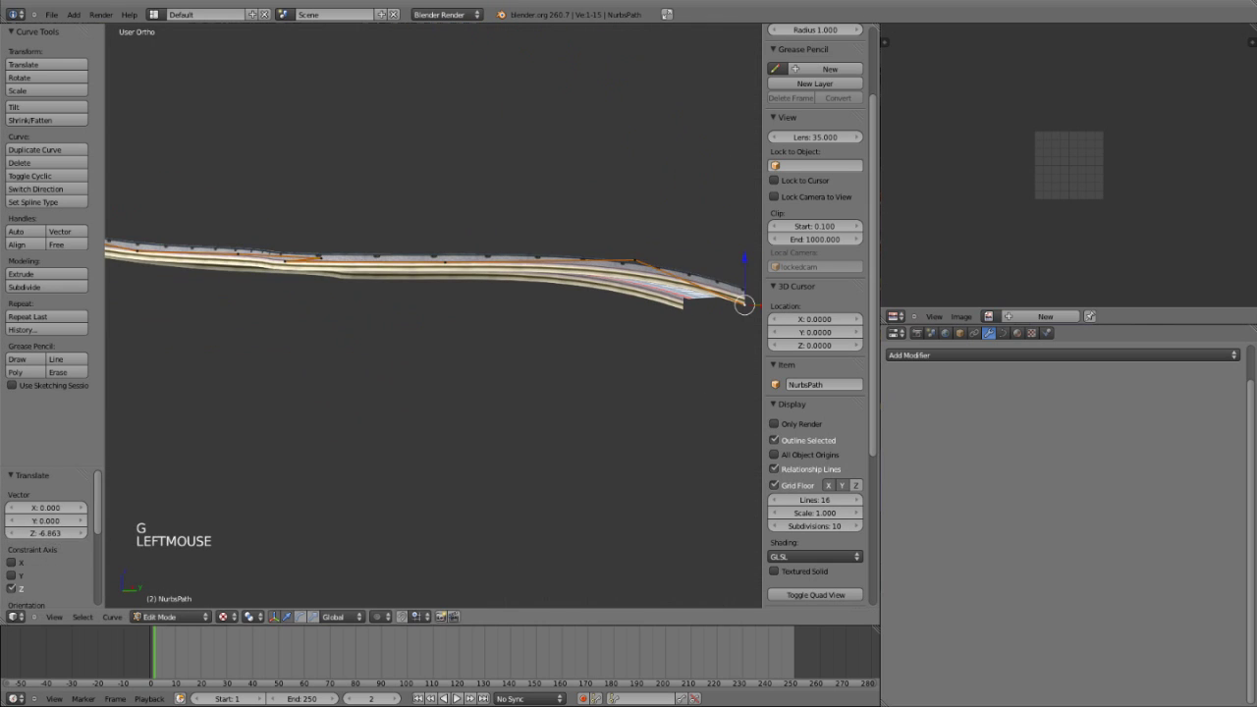
shift+middle_drag(266, 295, 687, 329)
middle_drag(472, 256, 447, 462)
scroll(544, 359, down, 2)
scroll(471, 353, down, 2)
shift+middle_drag(491, 393, 471, 462)
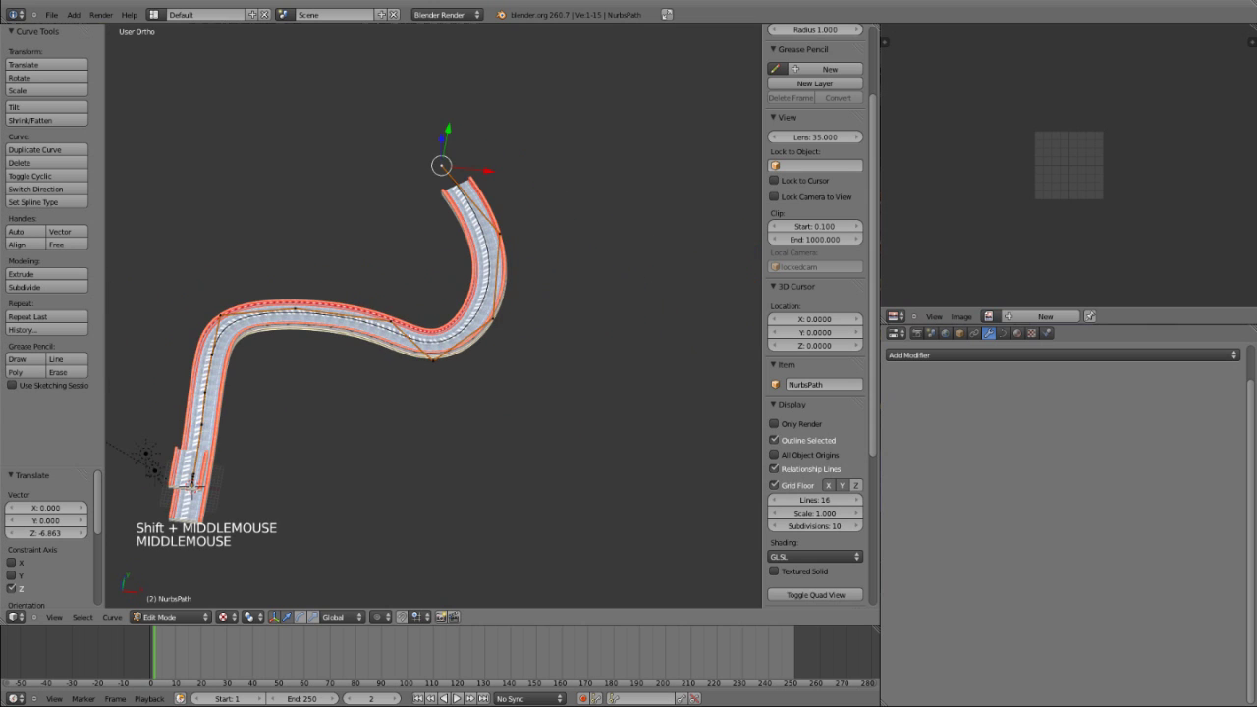
shift+middle_drag(422, 275, 472, 245)
Close path editing and look at the mesh of the long road section in Edit Mode.
key(Tab)
scroll(334, 531, up, 4)
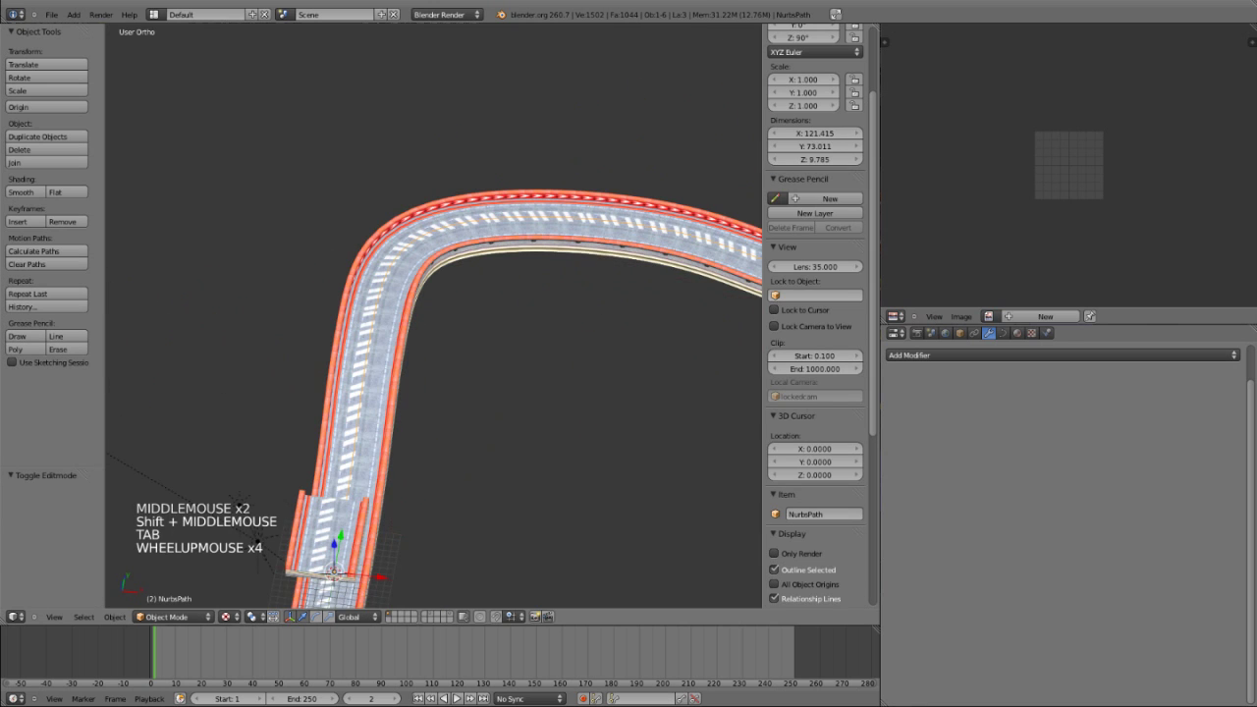
right_click(329, 535)
middle_drag(329, 536, 324, 462)
key(Tab)
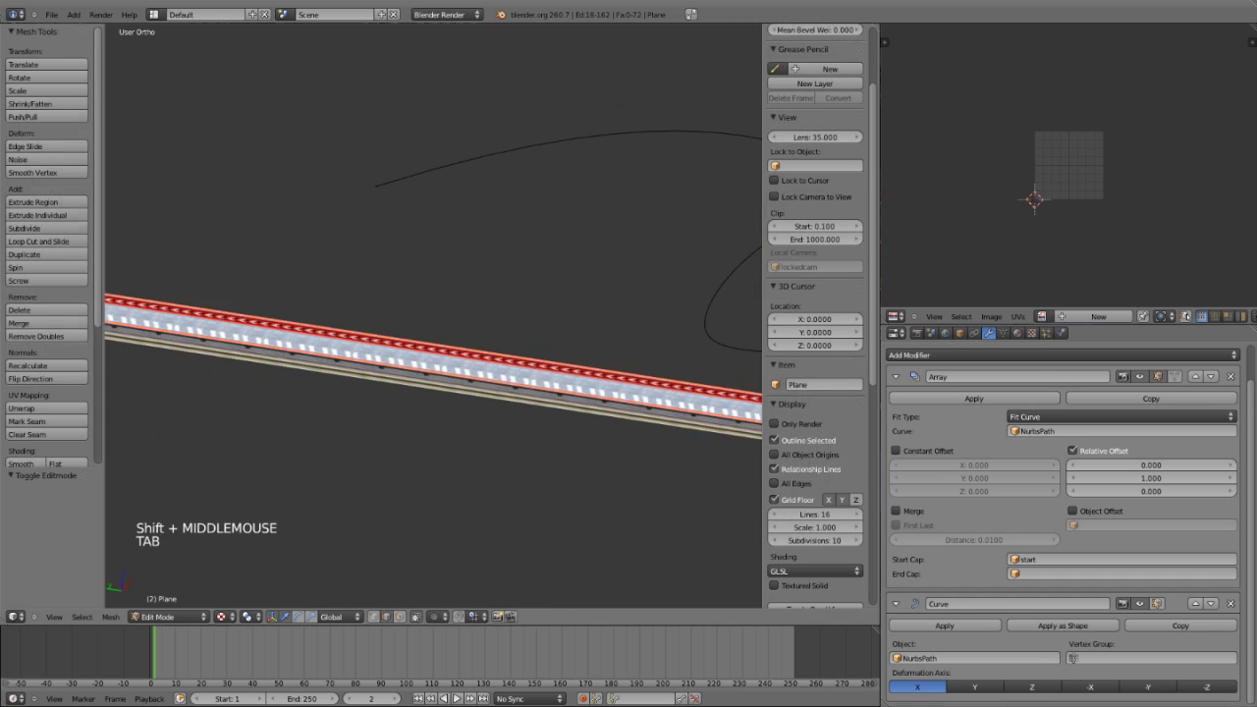
key(Tab)
Reopen the path for editing and extrude its end point toward negative X in the top view.
right_click(398, 179)
scroll(432, 315, down, 3)
key(KP_7)
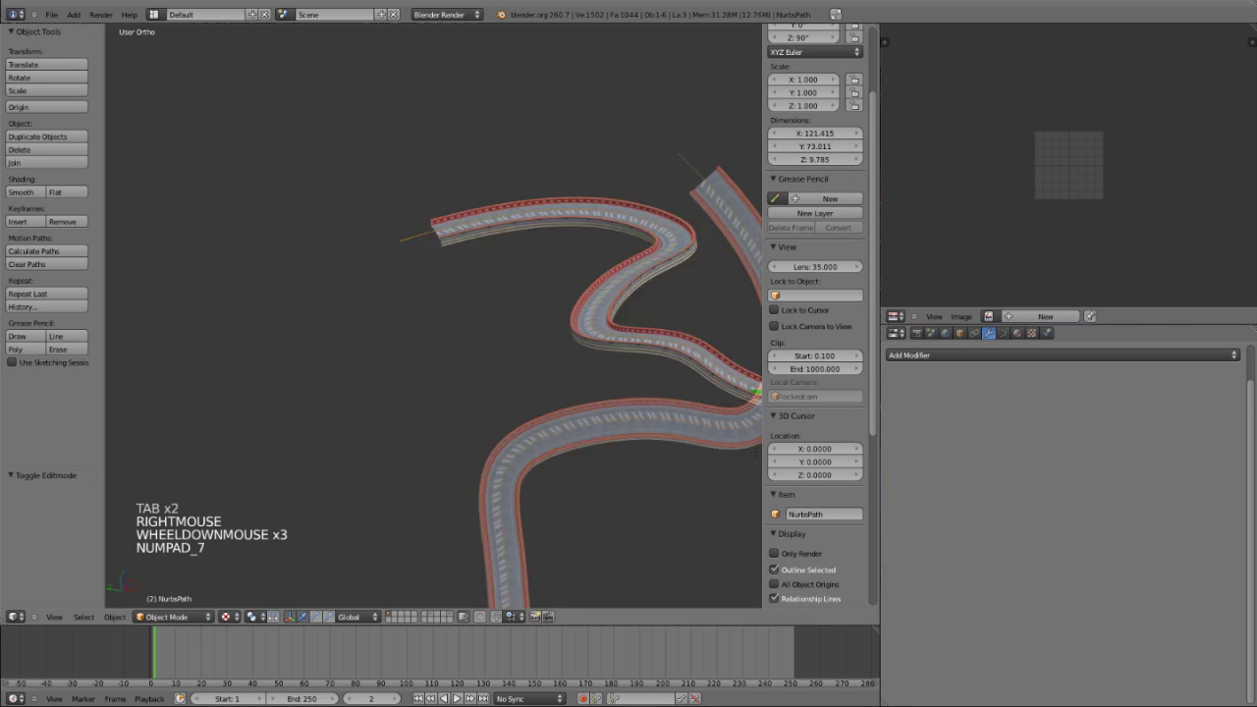
scroll(378, 347, up, 3)
shift+middle_drag(550, 295, 452, 246)
key(Tab)
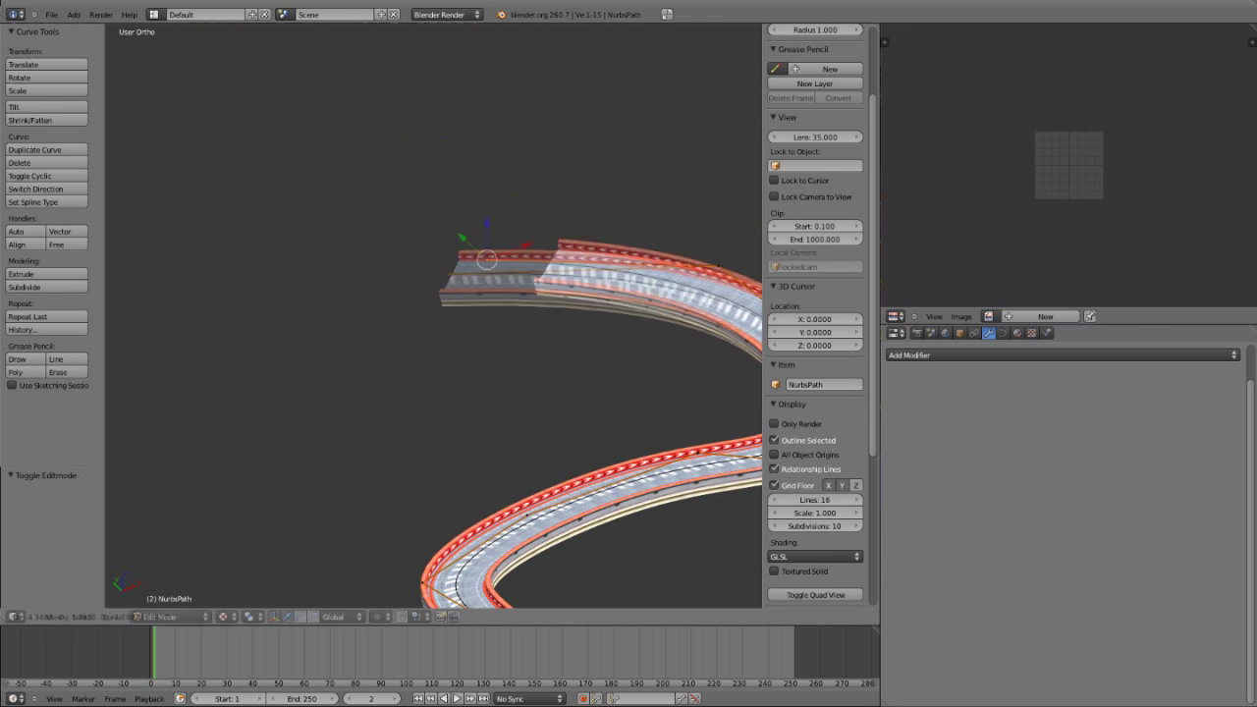
right_click(452, 283)
key(KP_7)
key(e)
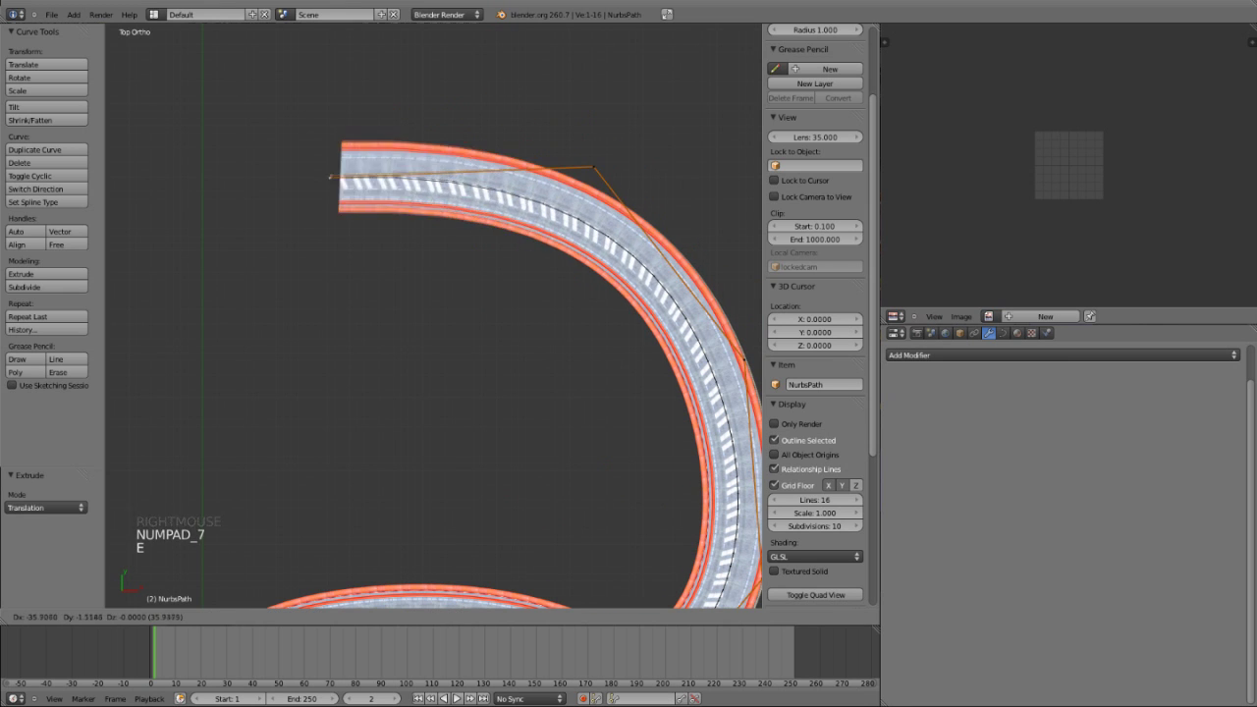
click(461, 199)
Extrude one point about 20.5 units along negative X and 17.7 along negative Y, and another about 28.4 units along negative Y.
key(e)
click(313, 328)
scroll(313, 328, down, 1)
shift+scroll(312, 328, up, 2)
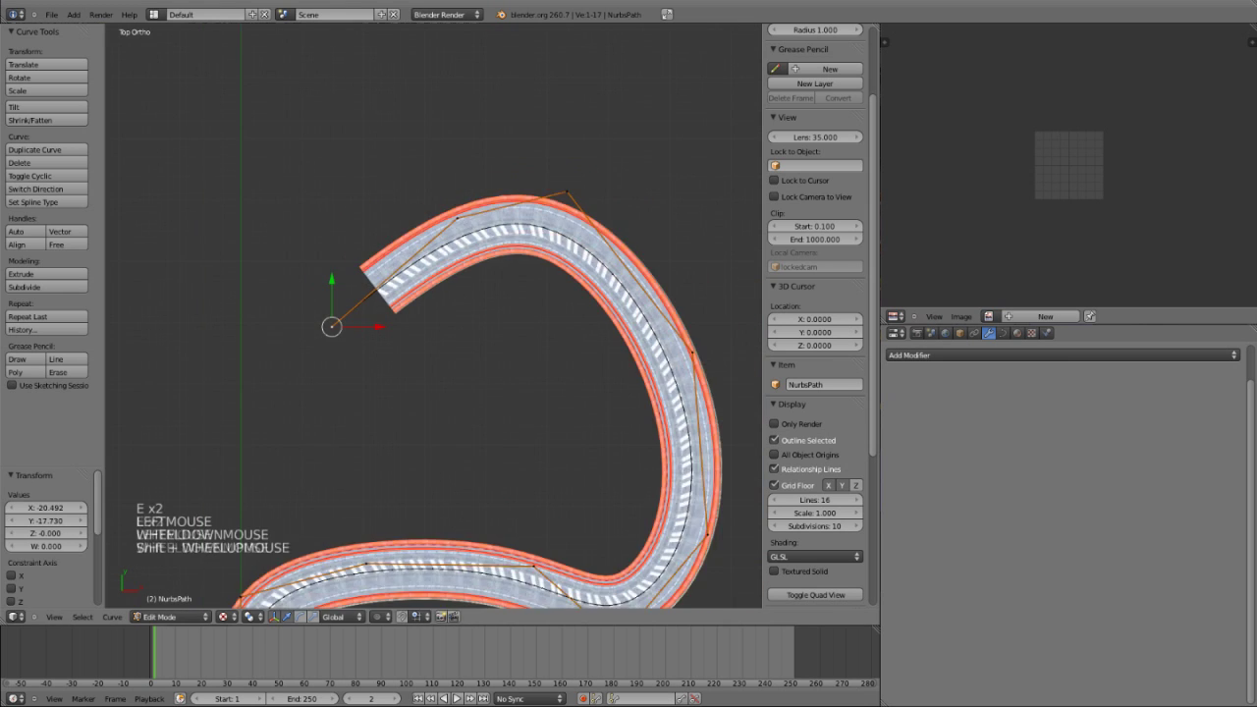
shift+middle_drag(312, 328, 332, 94)
key(e)
click(358, 265)
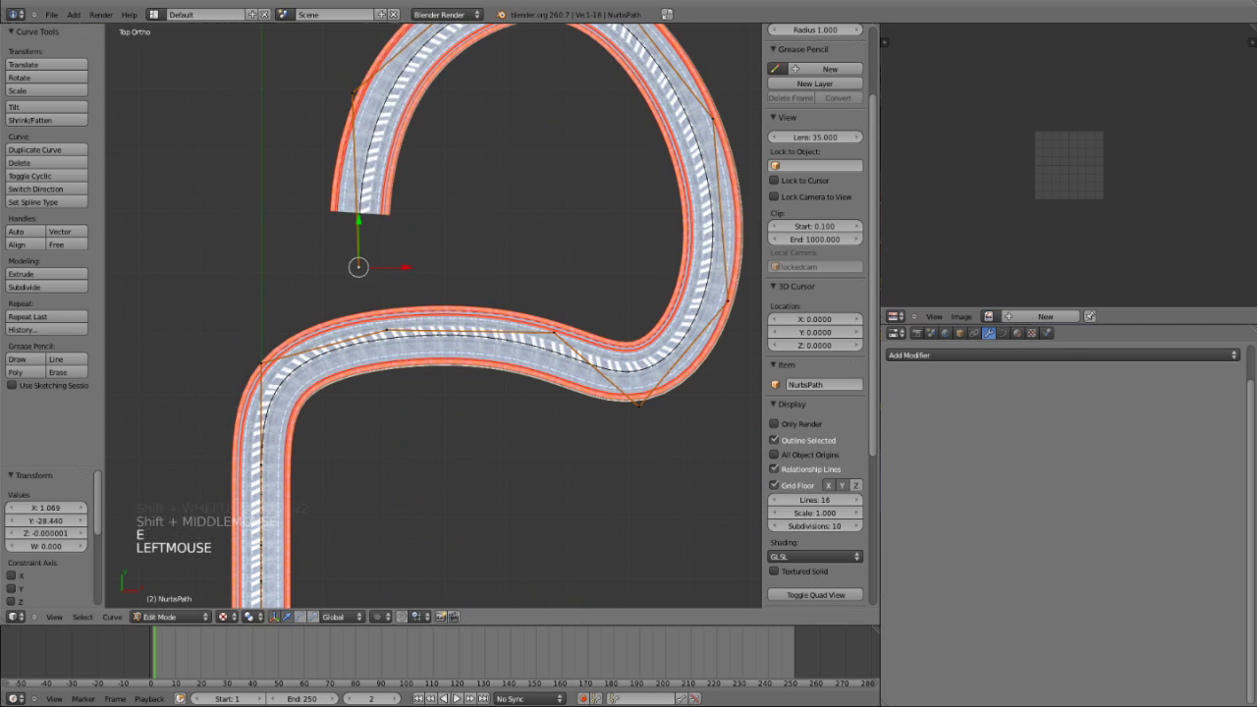
Raise the path's end control point well above the lower stretch of road.
middle_drag(357, 265, 393, 177)
key(h)
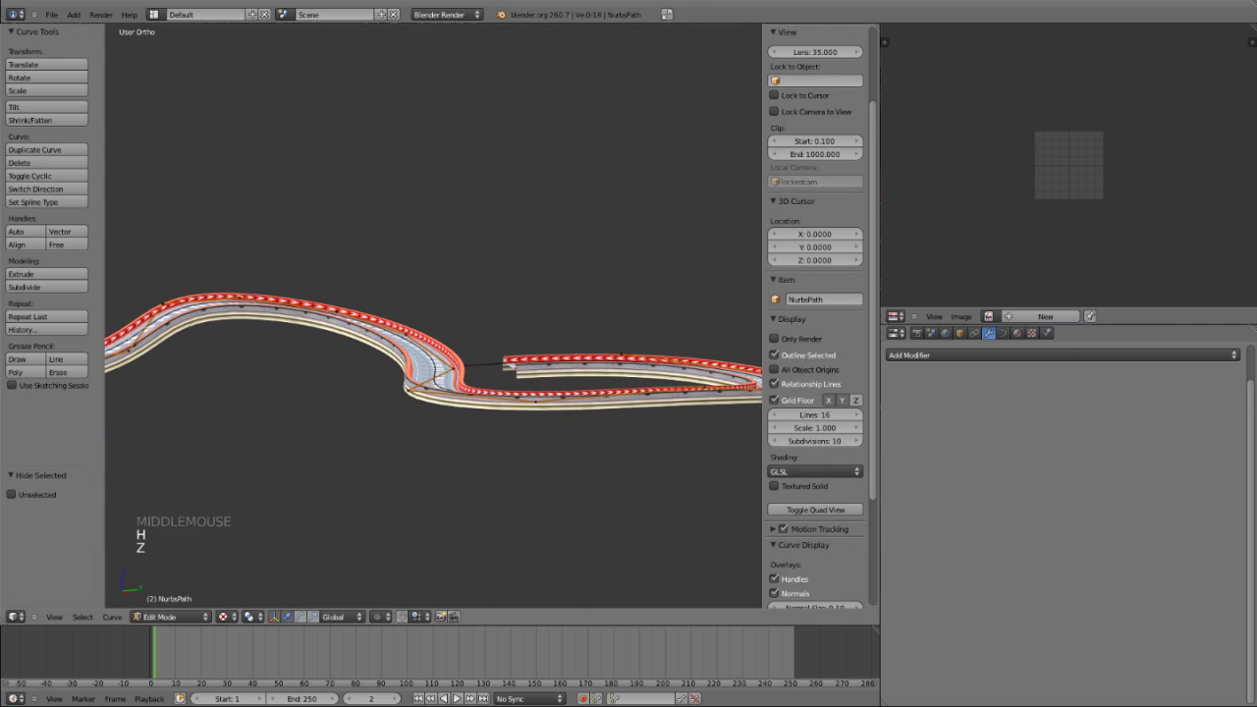
middle_drag(432, 373, 471, 373)
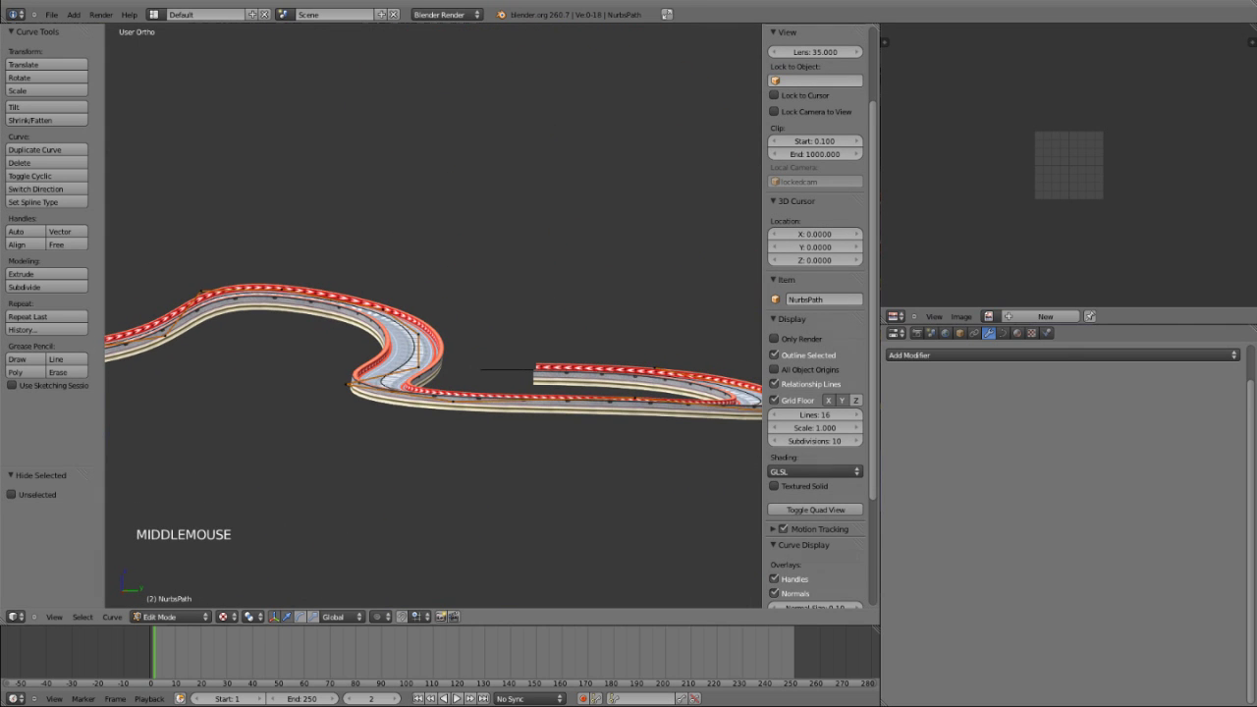
key(alt+h)
key(g)
click(463, 289)
Extrude three more points from the raised end, carrying the road above its starting stretch, and leave path editing.
key(e)
key(e)
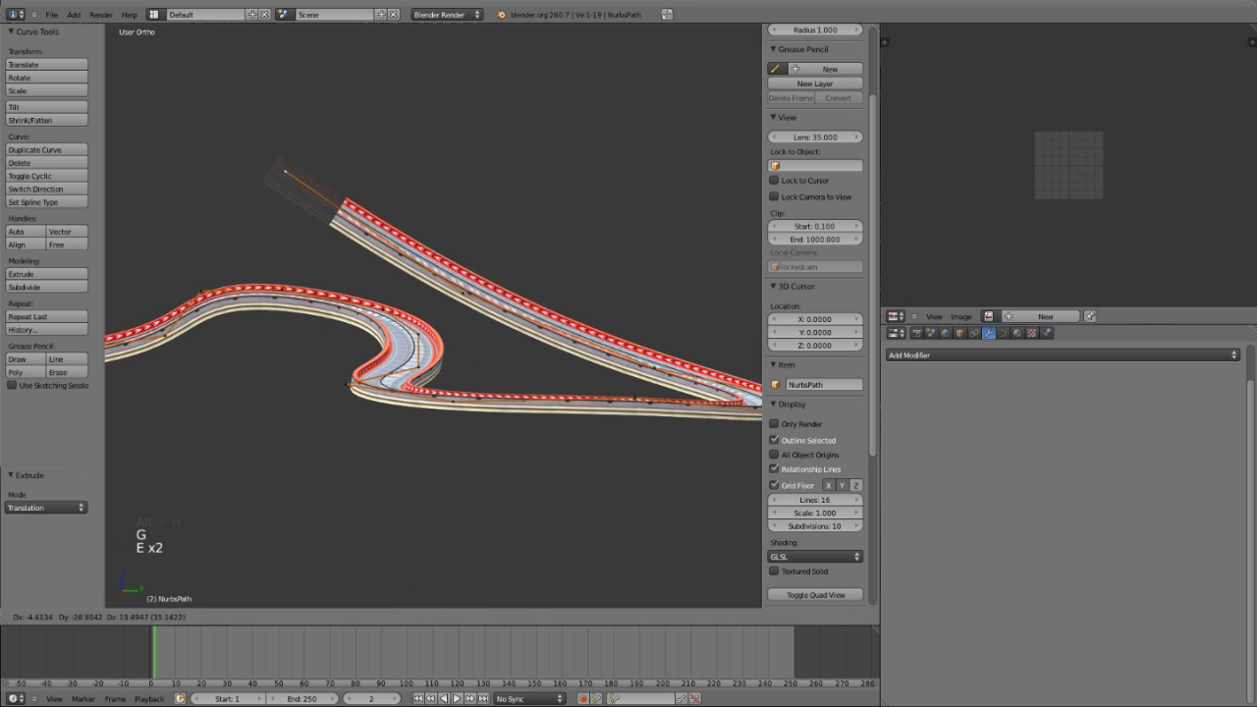
click(234, 177)
key(e)
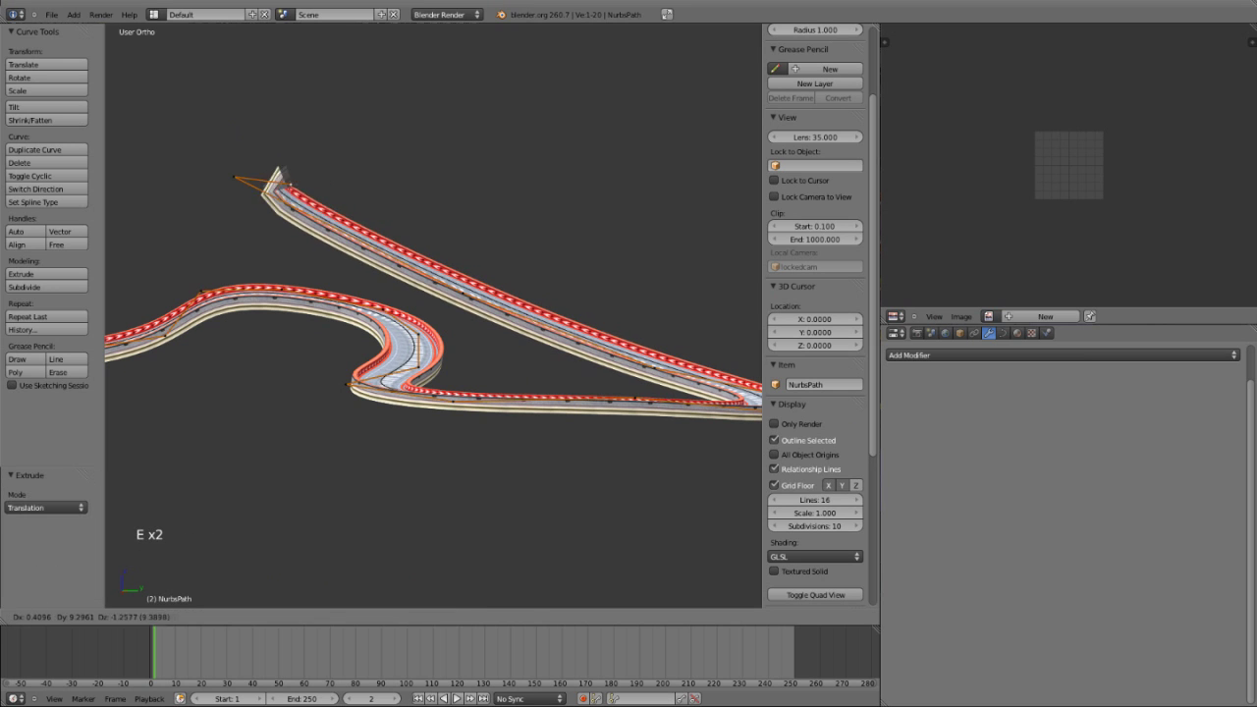
click(117, 122)
shift+middle_drag(117, 123, 483, 60)
key(e)
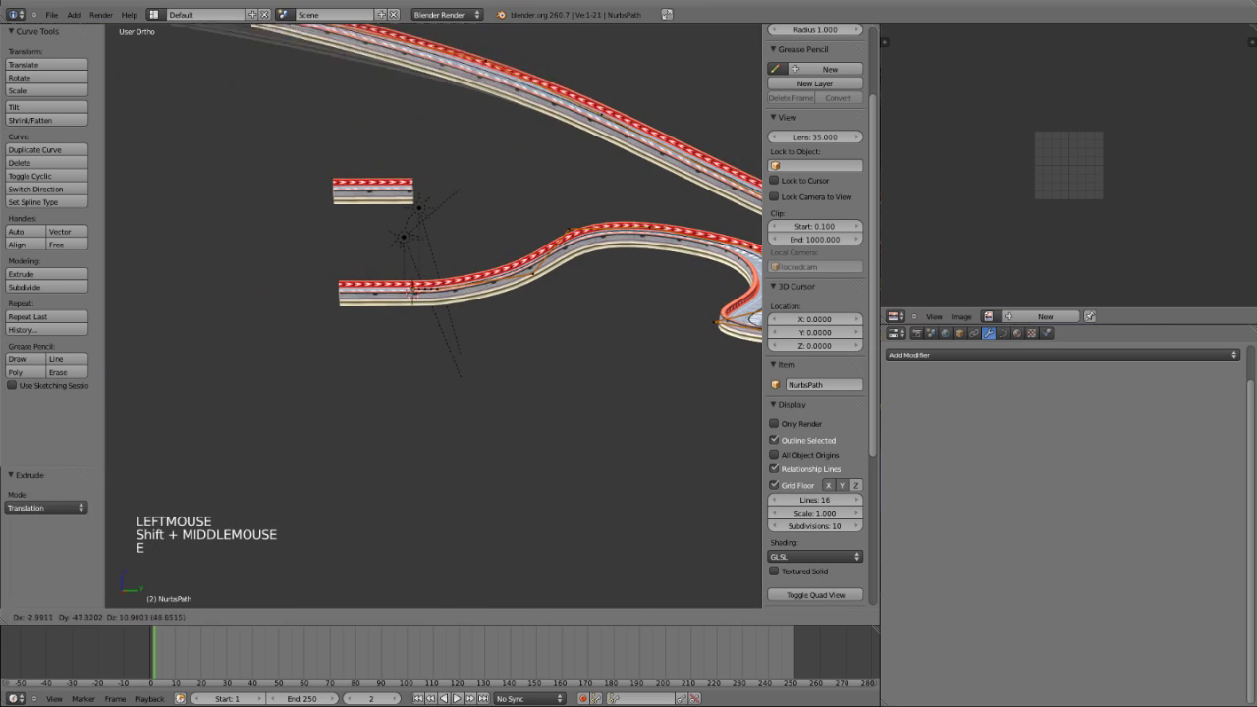
click(154, 68)
key(Tab)
Examine the extended road from several angles, including its start, its crossing and its open end.
scroll(155, 68, down, 1)
middle_drag(155, 68, 366, 246)
scroll(307, 258, down, 1)
scroll(365, 246, up, 3)
scroll(264, 234, up, 1)
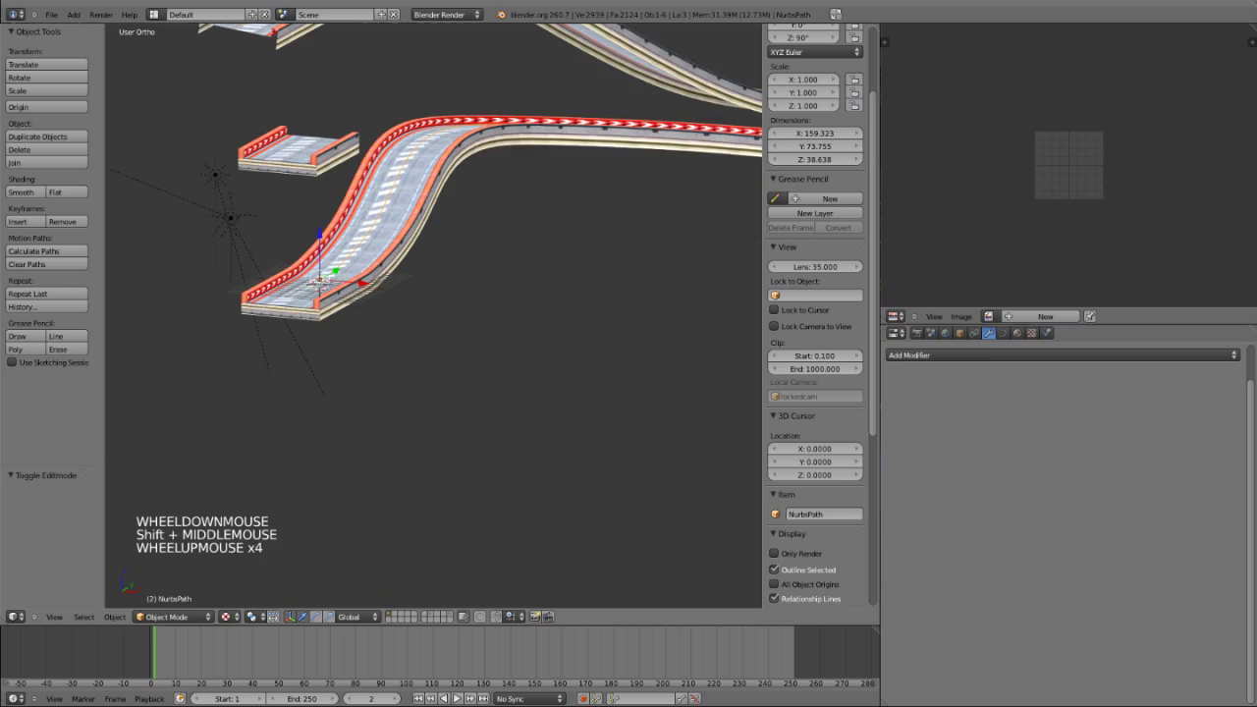
shift+middle_drag(263, 234, 722, 393)
scroll(432, 314, down, 1)
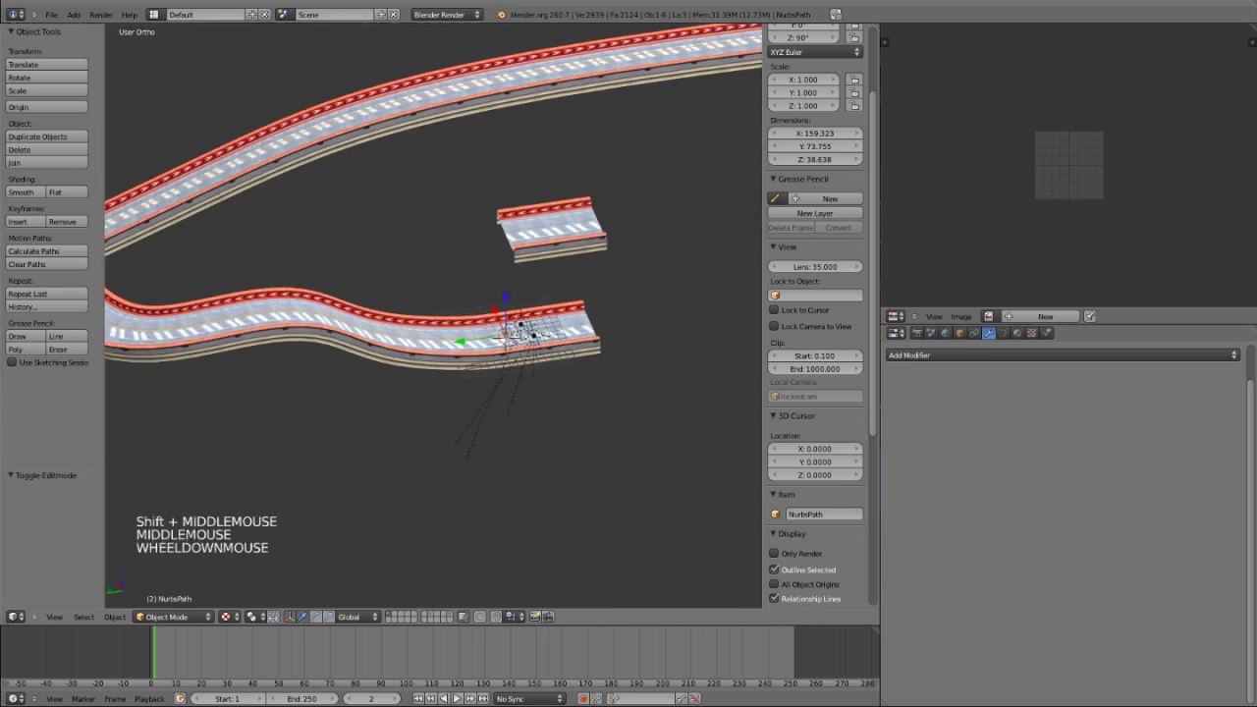
mouse_move(432, 315)
shift+middle_down()
mouse_move(442, 295)
mouse_move(432, 314)
mouse_move(530, 363)
mouse_move(649, 339)
mouse_move(451, 300)
shift+middle_up()
scroll(442, 295, down, 2)
shift+scroll(442, 294, up, 1)
shift+scroll(648, 339, up, 1)
Set the object start as the end cap of the road section's Array modifier.
right_click(432, 233)
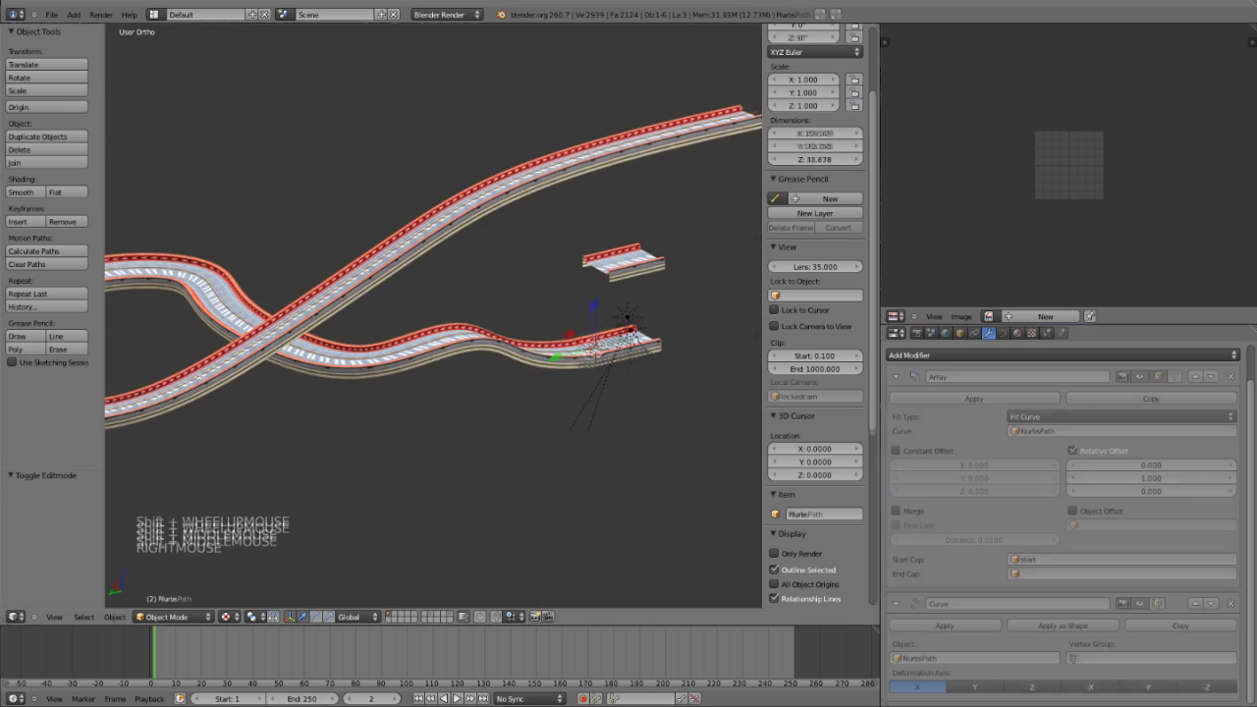
shift+middle_drag(433, 233, 422, 215)
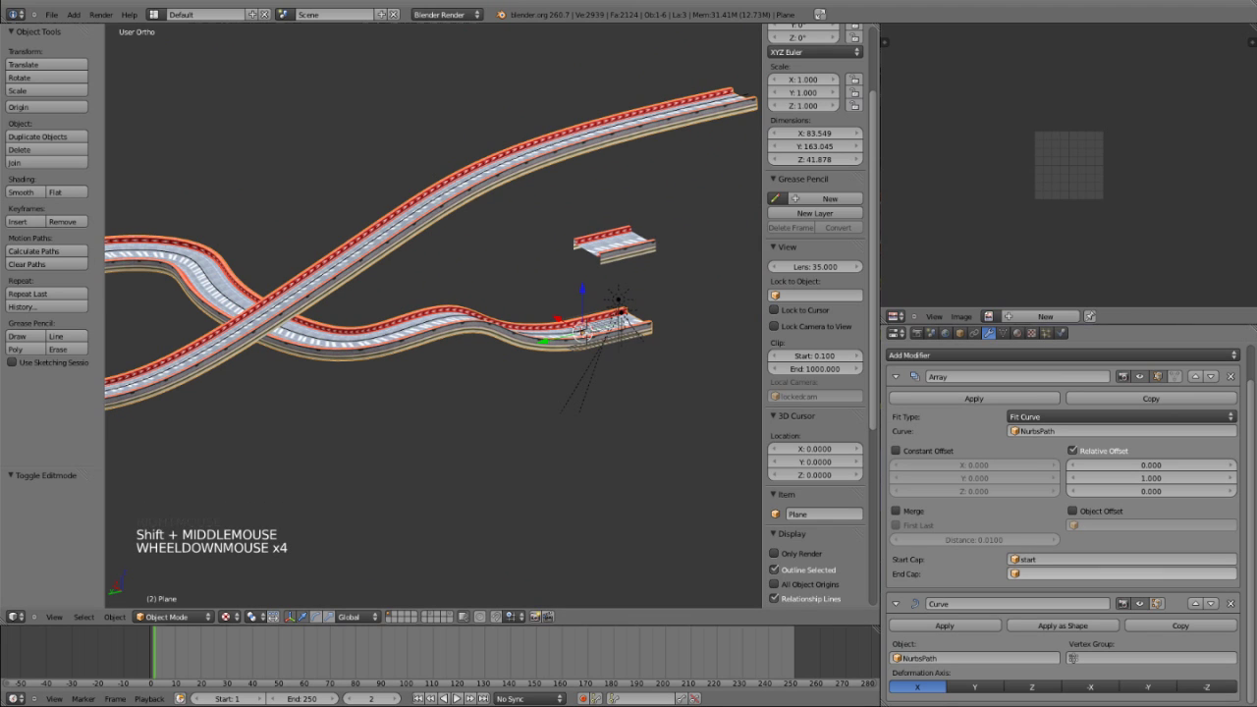
right_click(639, 238)
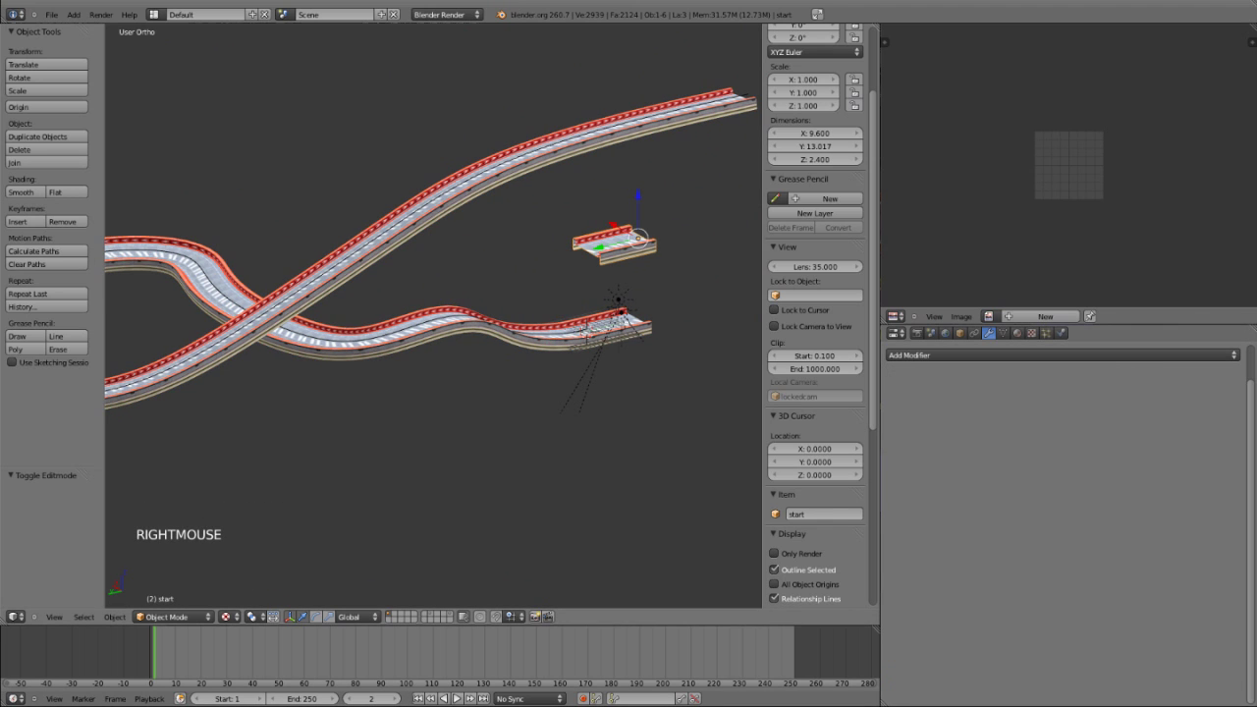
right_click(580, 332)
click(1119, 574)
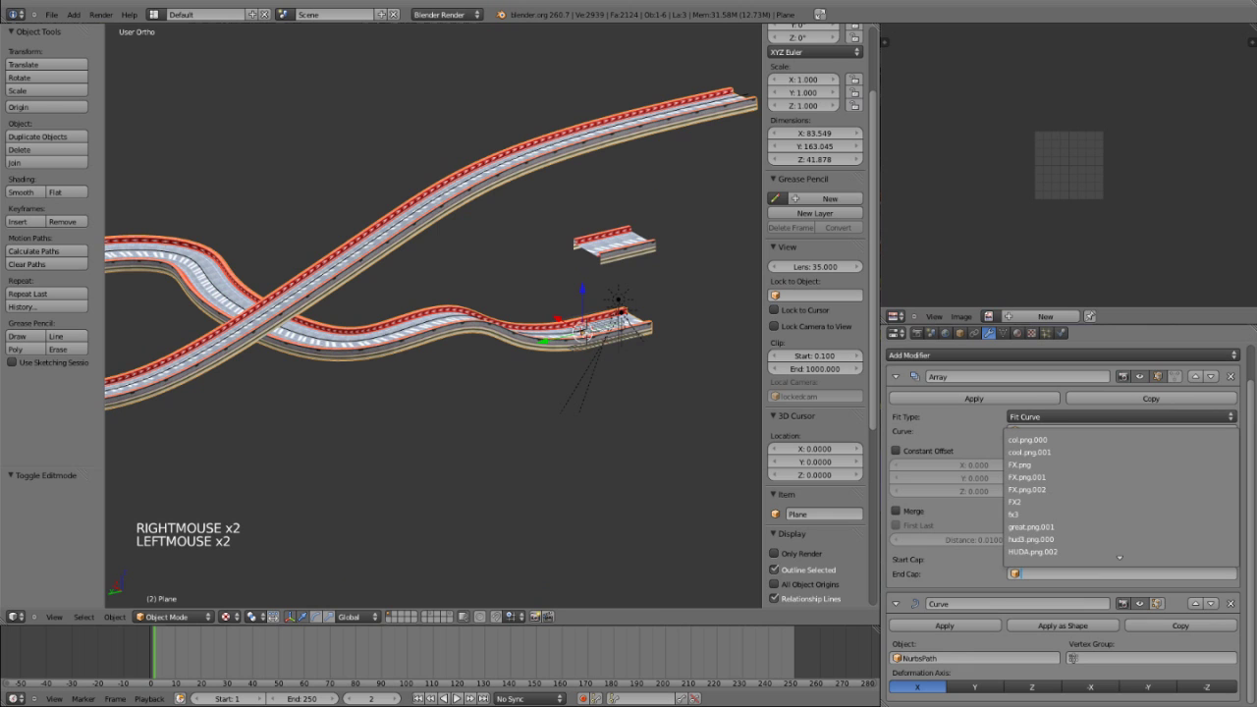
key(Return)
scroll(590, 245, down, 1)
shift+scroll(589, 245, down, 2)
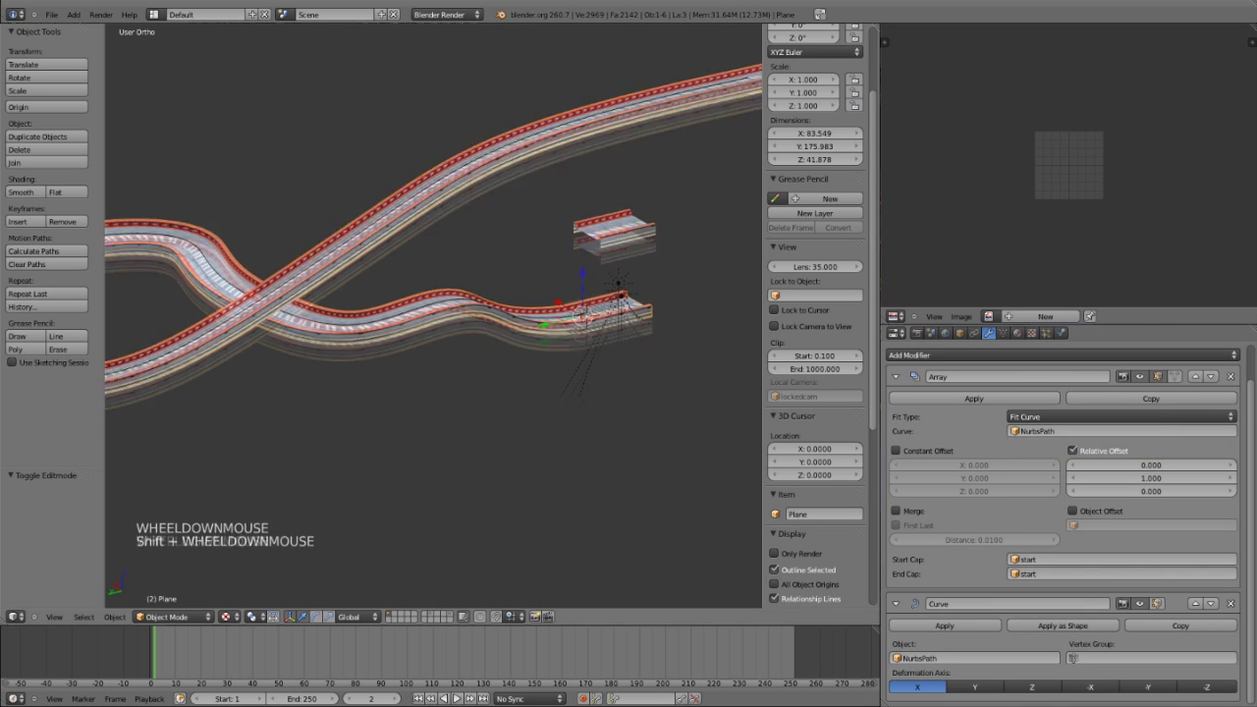
Examine the capped end and the overall shape of the road from several angles.
shift+middle_drag(590, 246, 284, 430)
scroll(284, 430, up, 2)
scroll(433, 325, up, 2)
middle_drag(432, 324, 462, 294)
scroll(462, 294, down, 2)
key(KP_Decimal)
middle_drag(393, 315, 413, 295)
scroll(413, 294, up, 8)
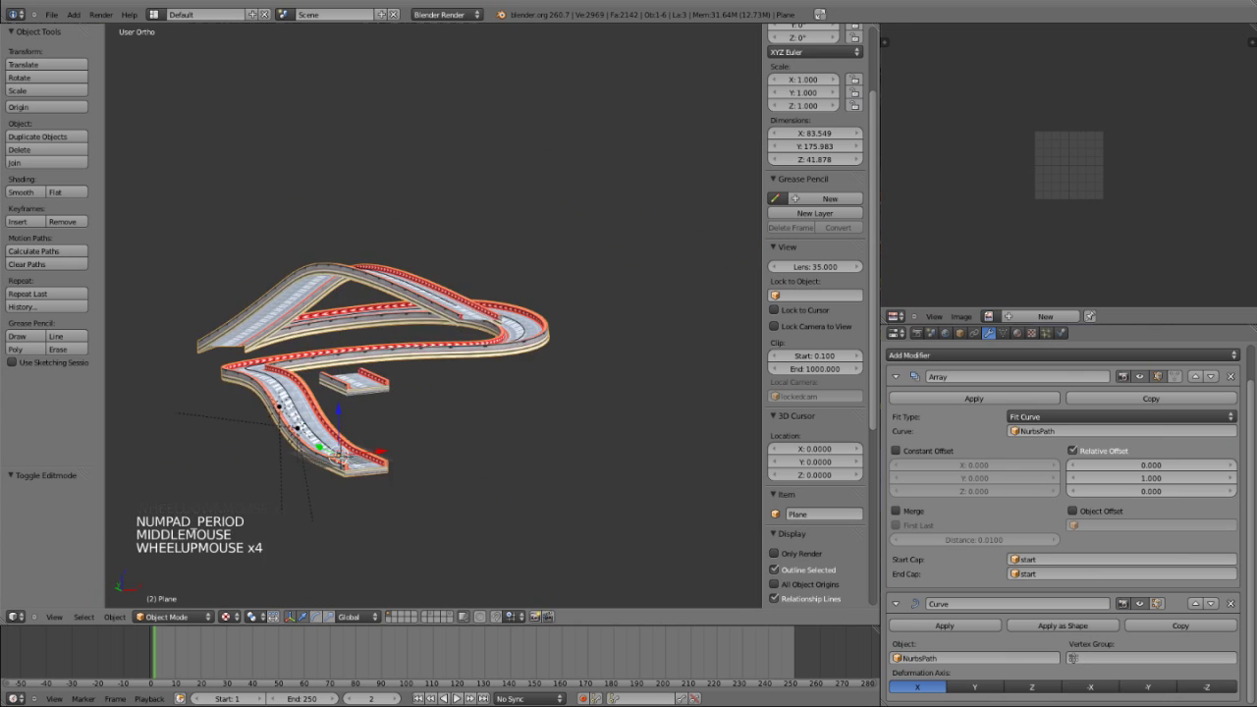
scroll(413, 294, down, 2)
key(Tab)
right_click(332, 413)
key(Tab)
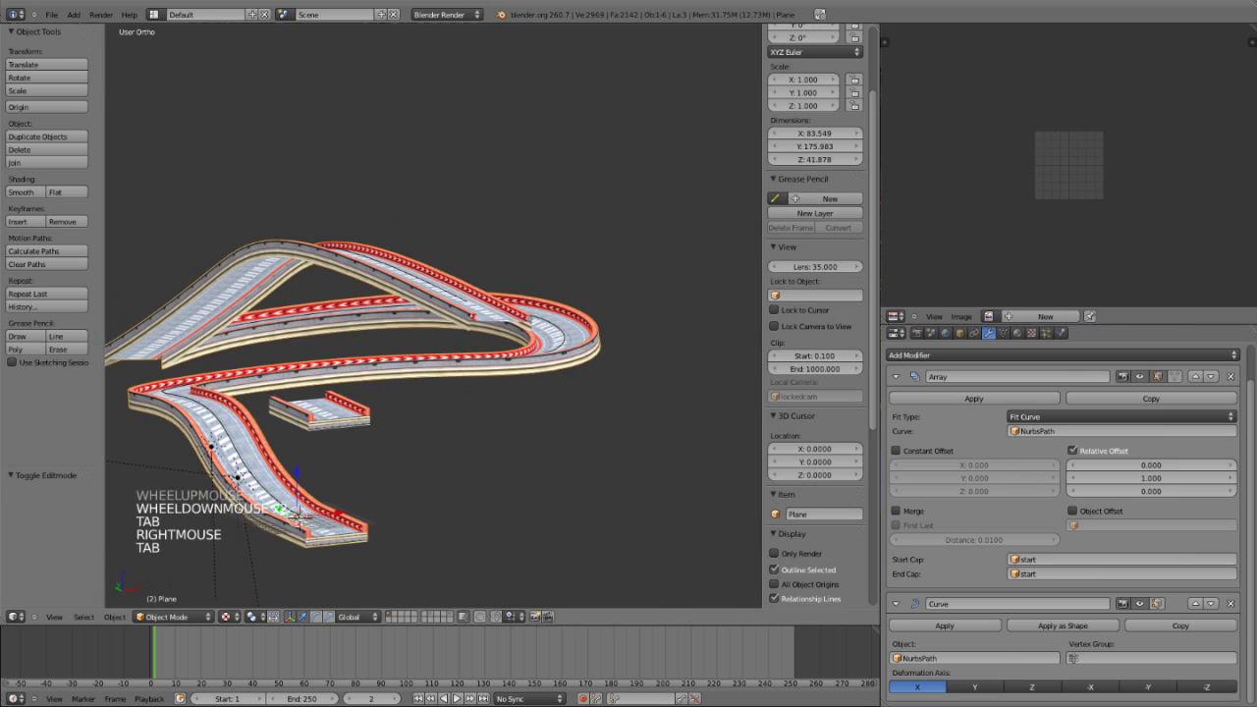
Duplicate the start cap piece and move the copy -24 units along the global Y axis.
right_click(332, 412)
key(KP_7)
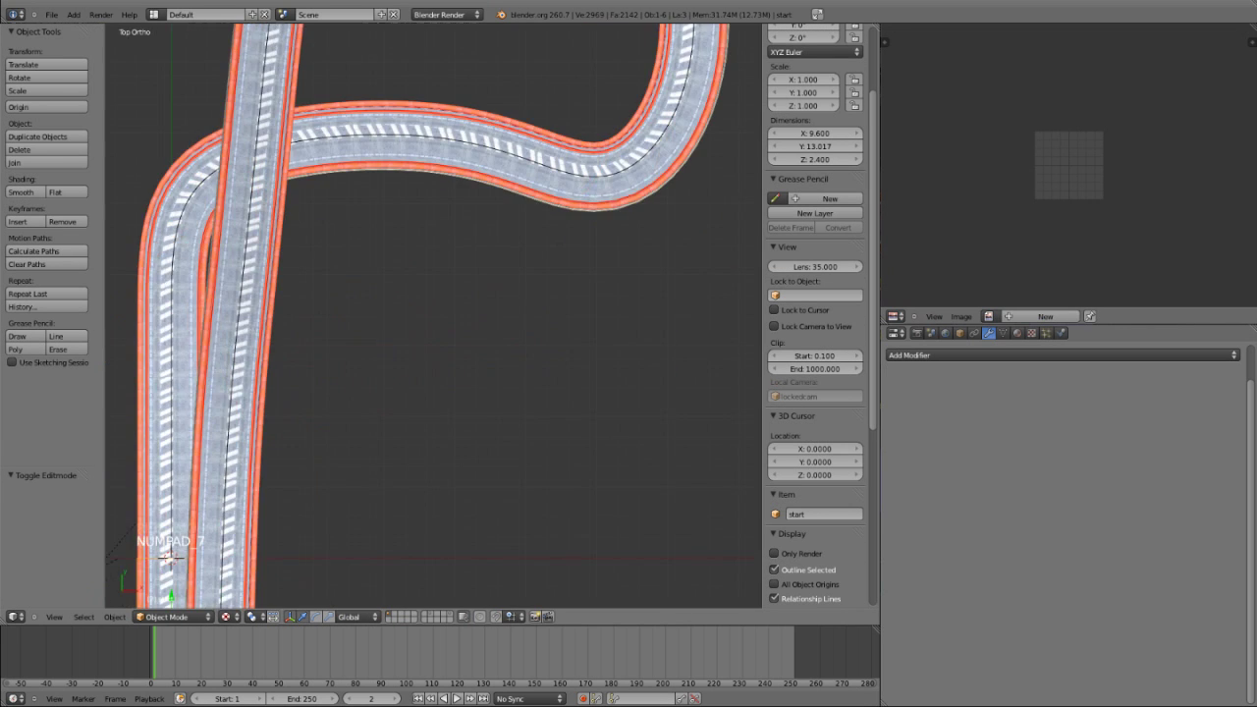
scroll(432, 314, up, 1)
scroll(432, 315, down, 2)
shift+scroll(609, 314, up, 1)
shift+middle_drag(432, 314, 393, 226)
key(shift+d)
key(y)
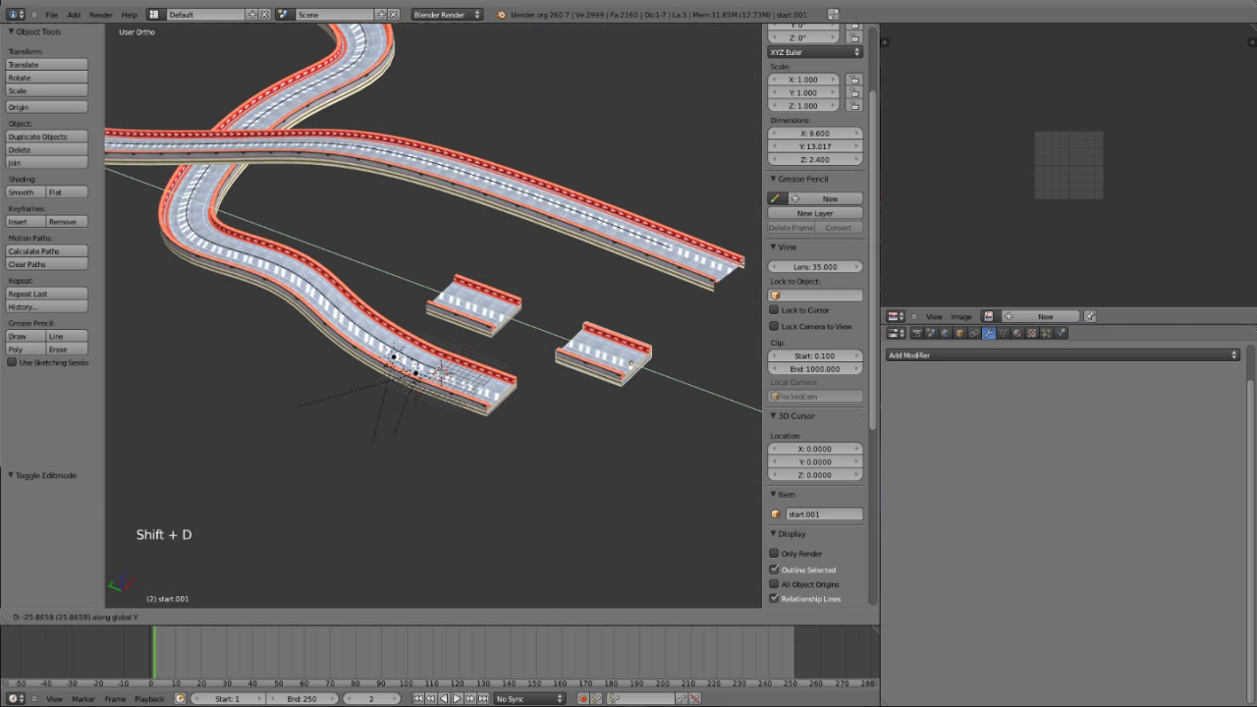
ctrl+click(621, 360)
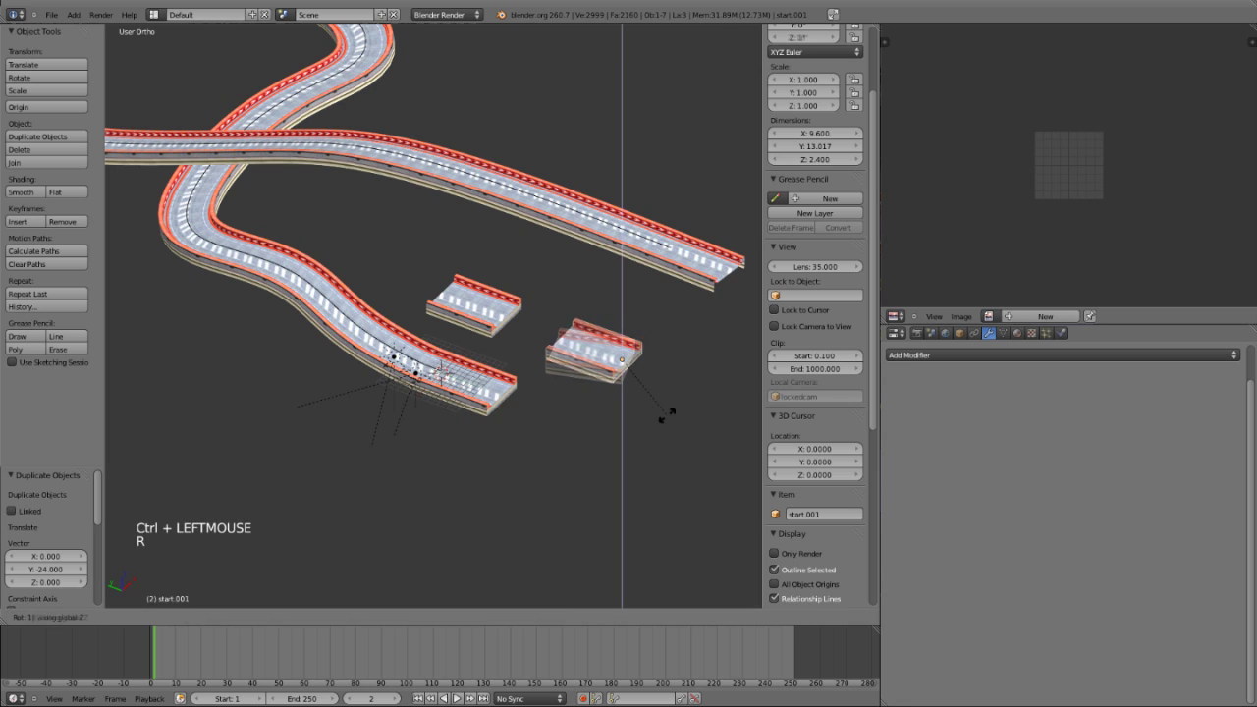
Rotate the copied cap piece -180° about the global Z axis and rename it end.
key(Return)
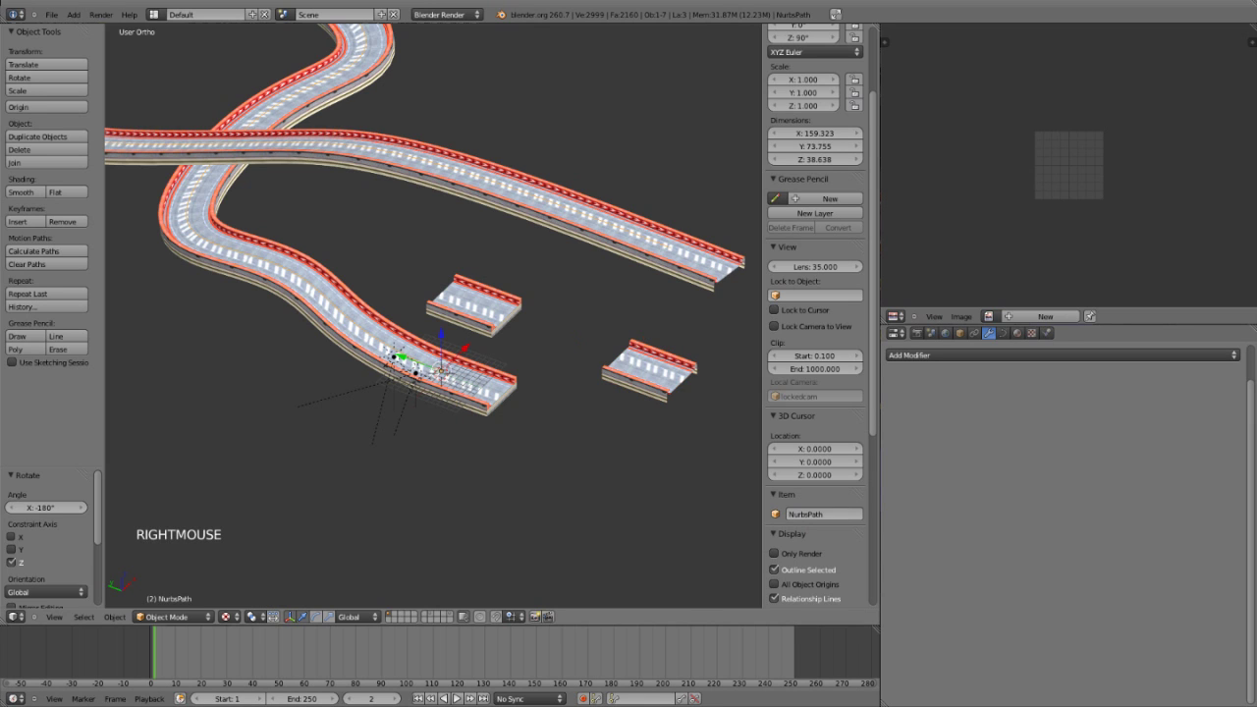
Set the object end as the end cap of the road section's Array modifier.
right_click(415, 371)
click(1041, 574)
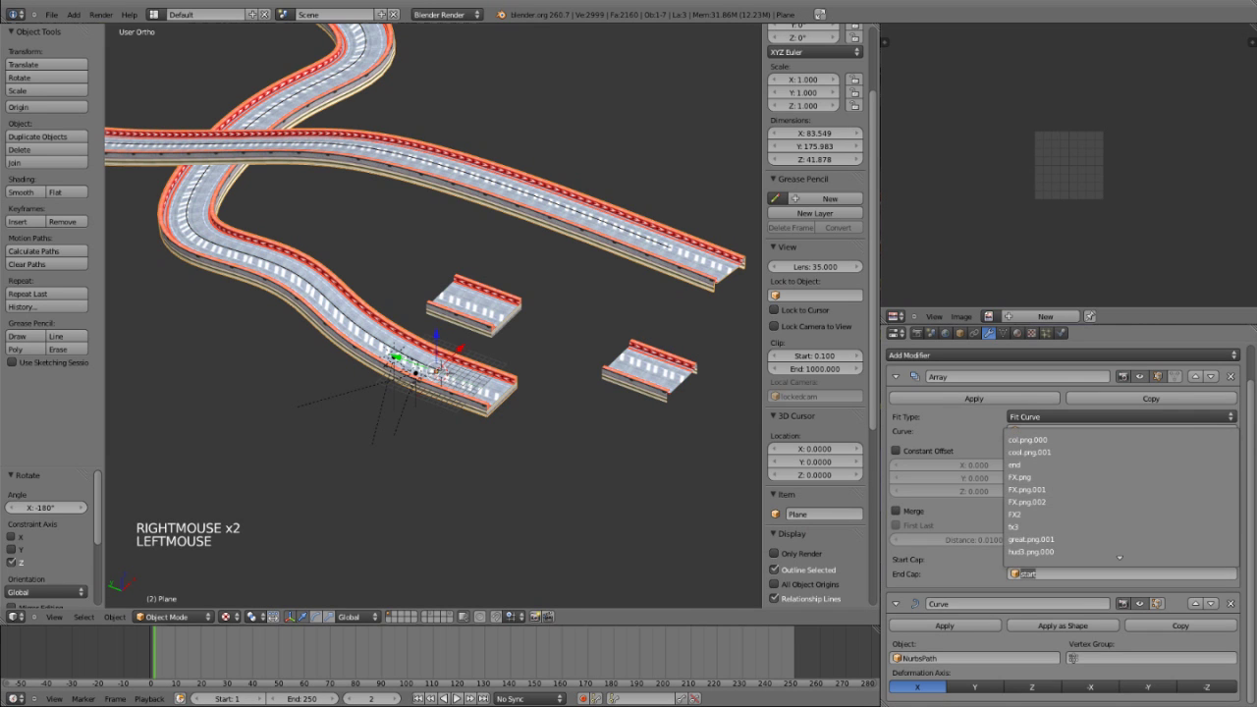
click(1022, 439)
scroll(435, 316, down, 3)
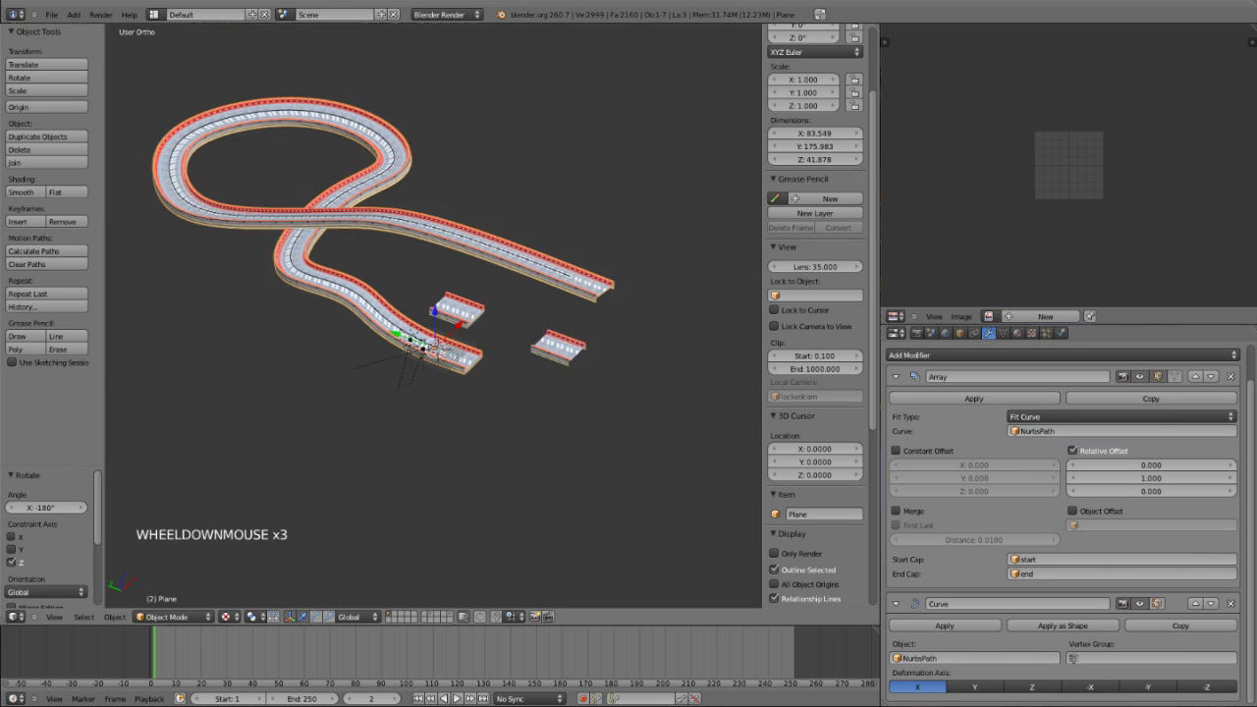
Select the separate end cap piece and open its mesh for editing.
middle_drag(435, 334, 537, 257)
shift+scroll(537, 257, up, 1)
scroll(432, 324, up, 3)
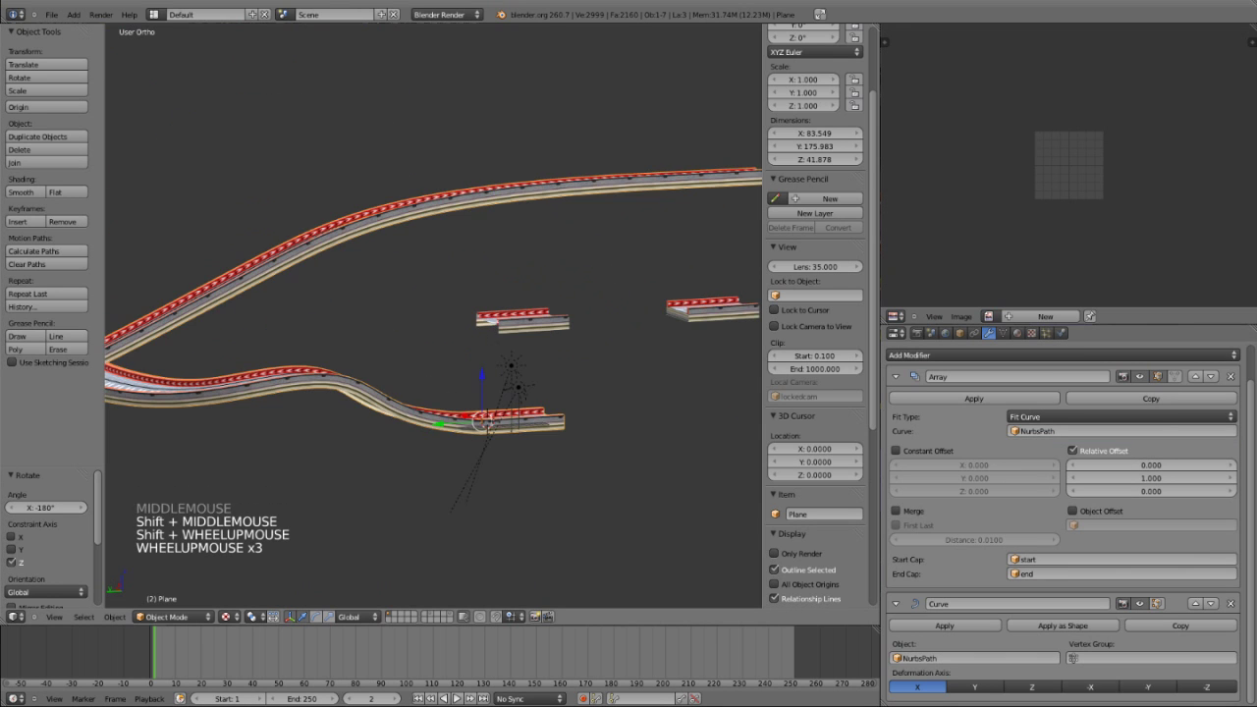
middle_drag(462, 319, 417, 320)
shift+middle_drag(531, 334, 386, 313)
shift+middle_drag(491, 319, 432, 285)
scroll(405, 326, up, 2)
right_click(501, 312)
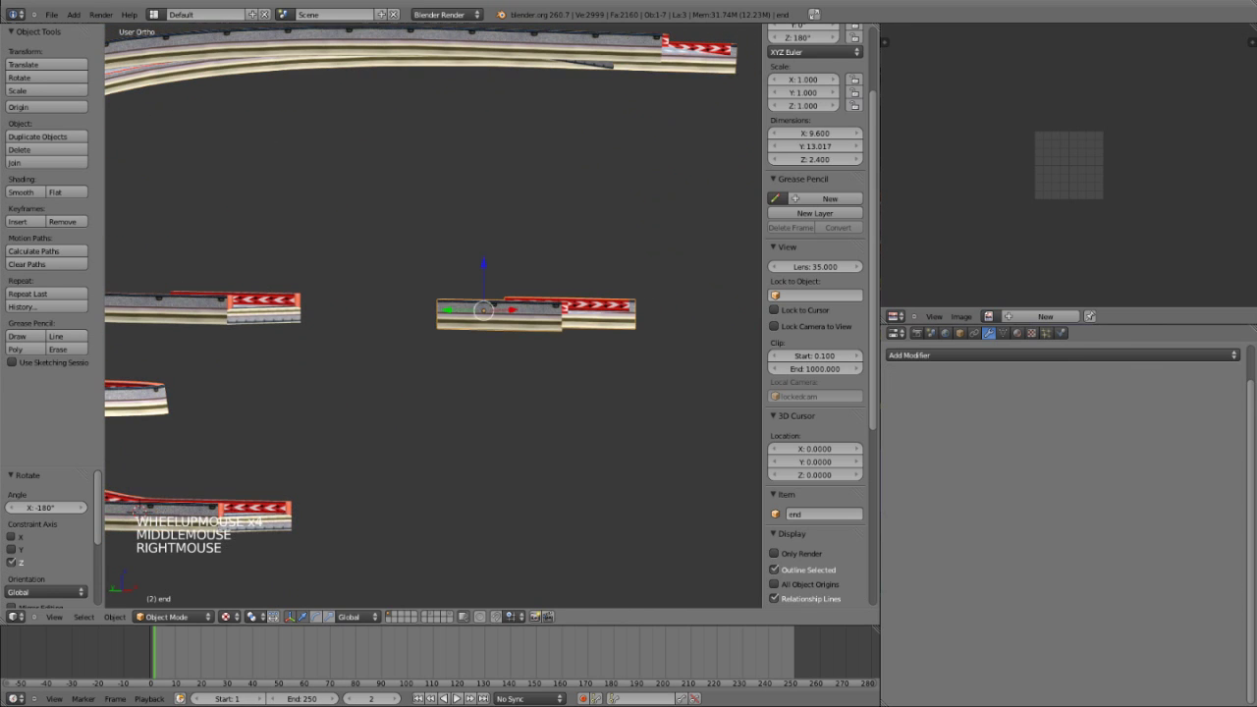
key(Tab)
key(Tab)
key(Tab)
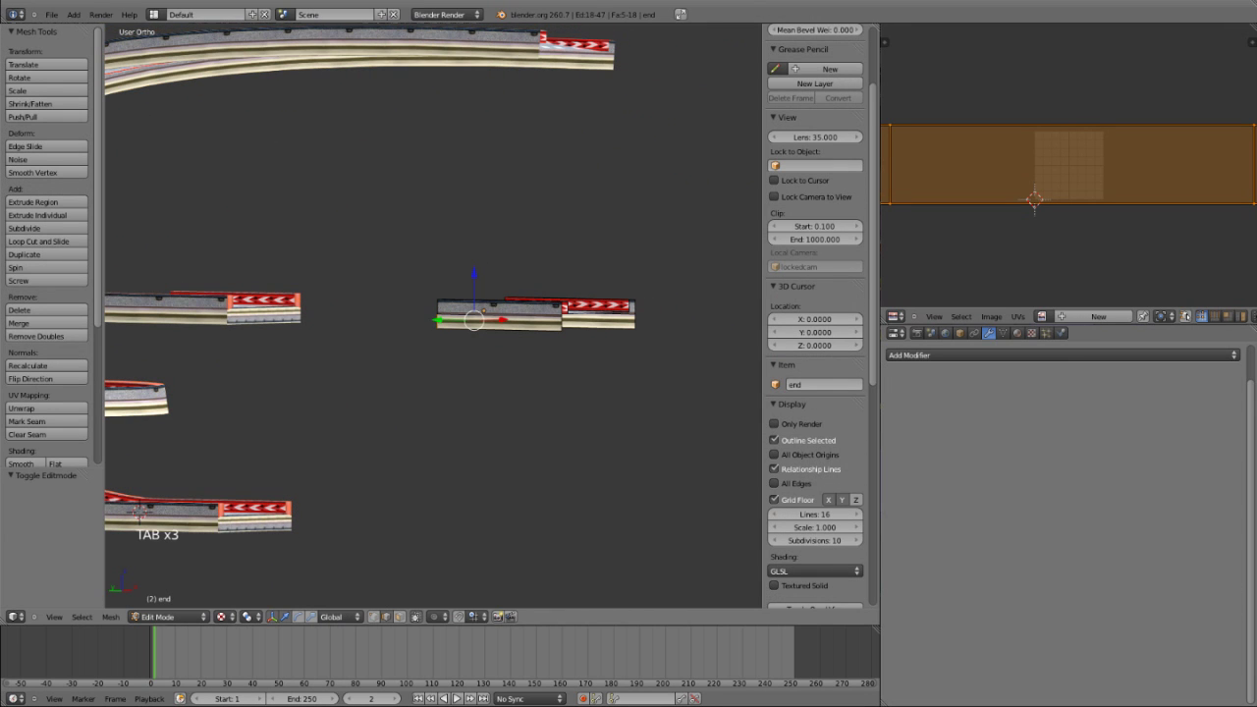
Duplicate the faces closing one side of the end cap piece -13 units along Y onto its open side.
scroll(140, 512, up, 1)
middle_drag(141, 512, 254, 546)
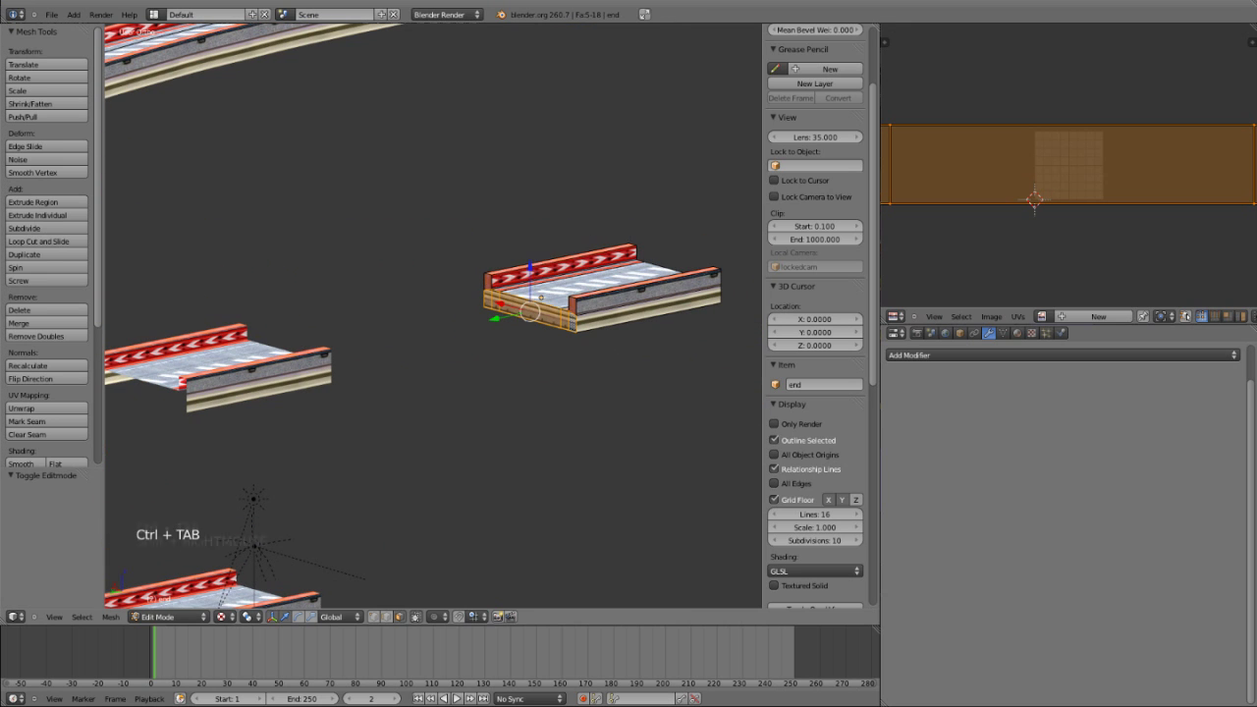
middle_drag(541, 298, 364, 307)
scroll(415, 298, up, 1)
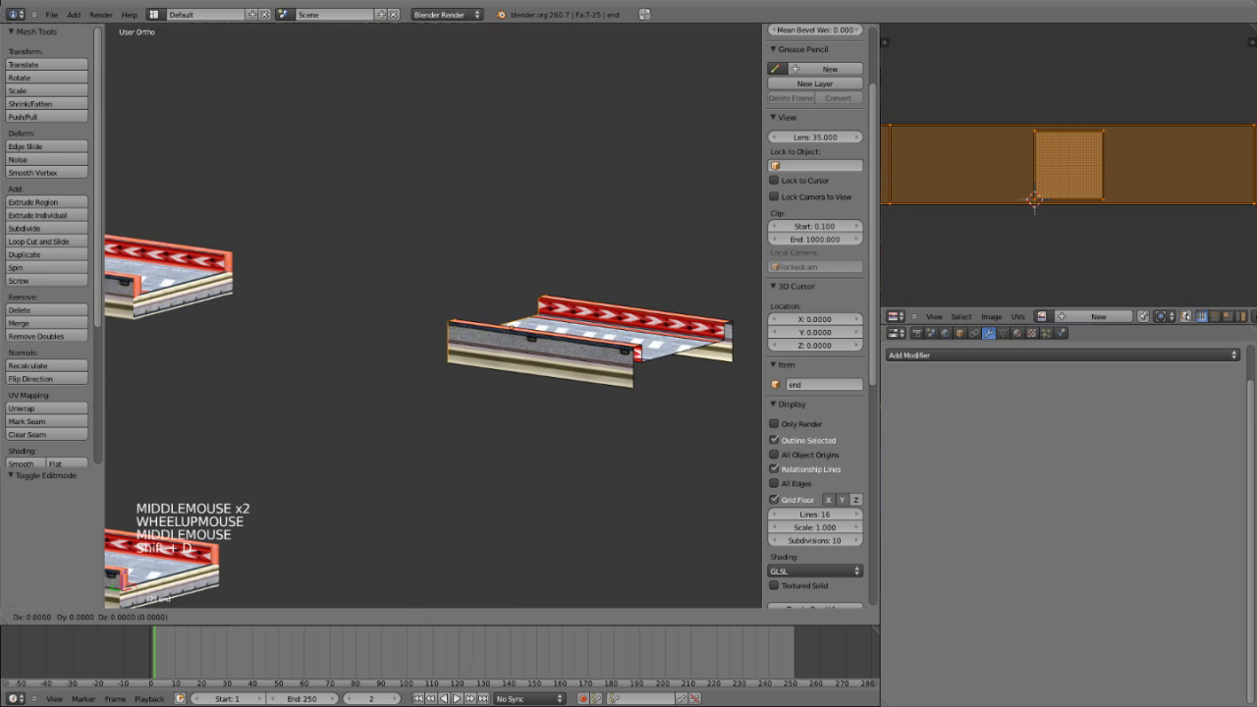
ctrl+click(555, 436)
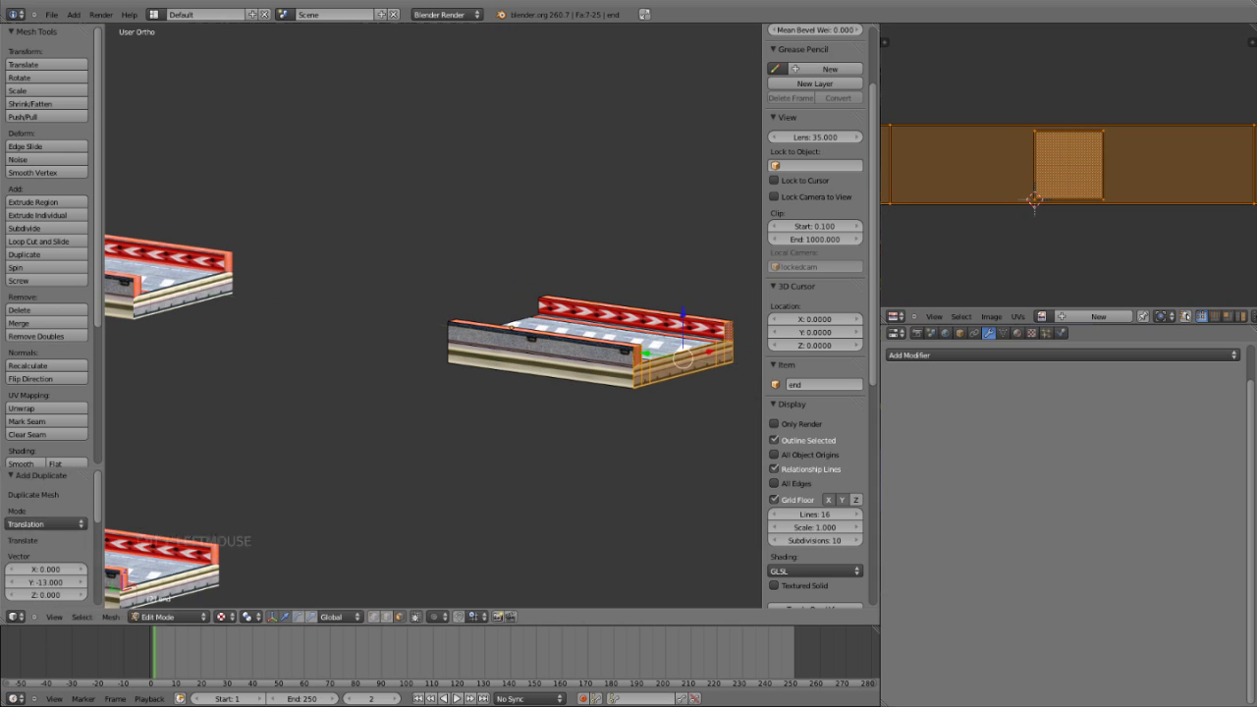
Remove the duplicate vertices from the entire end cap mesh and leave mesh editing.
key(a)
key(a)
key(w)
click(555, 437)
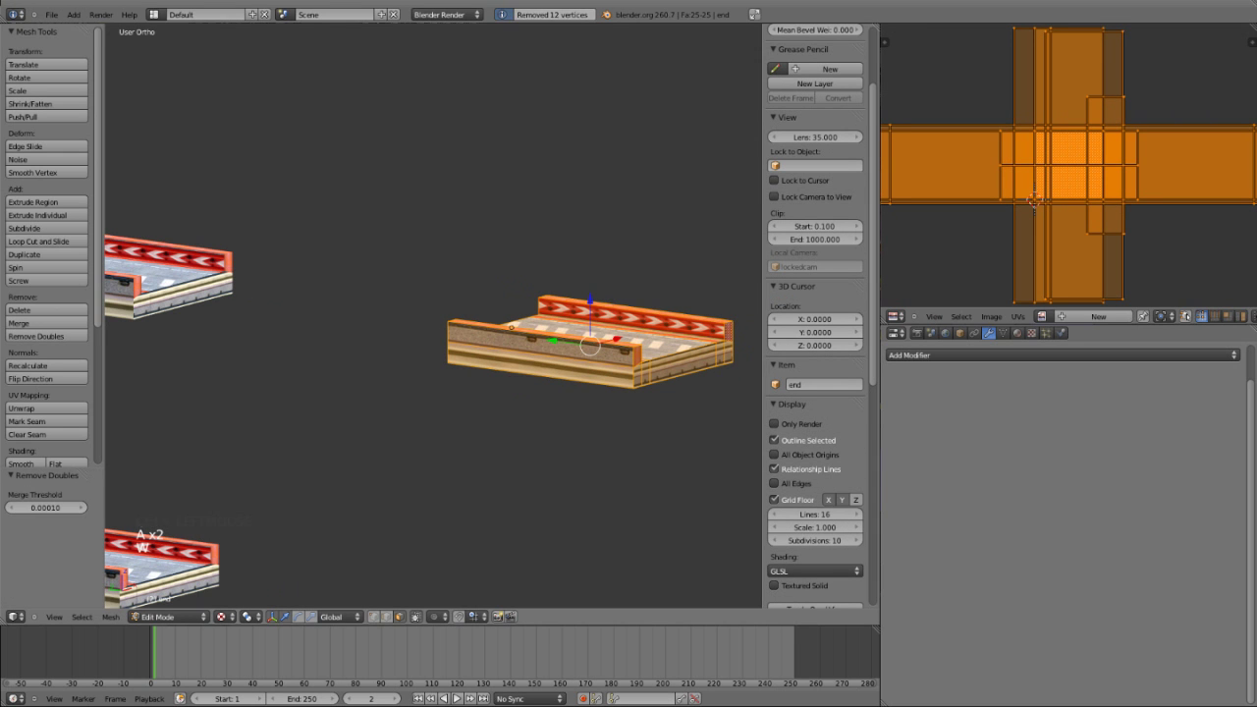
scroll(432, 334, down, 2)
key(Tab)
scroll(433, 334, down, 3)
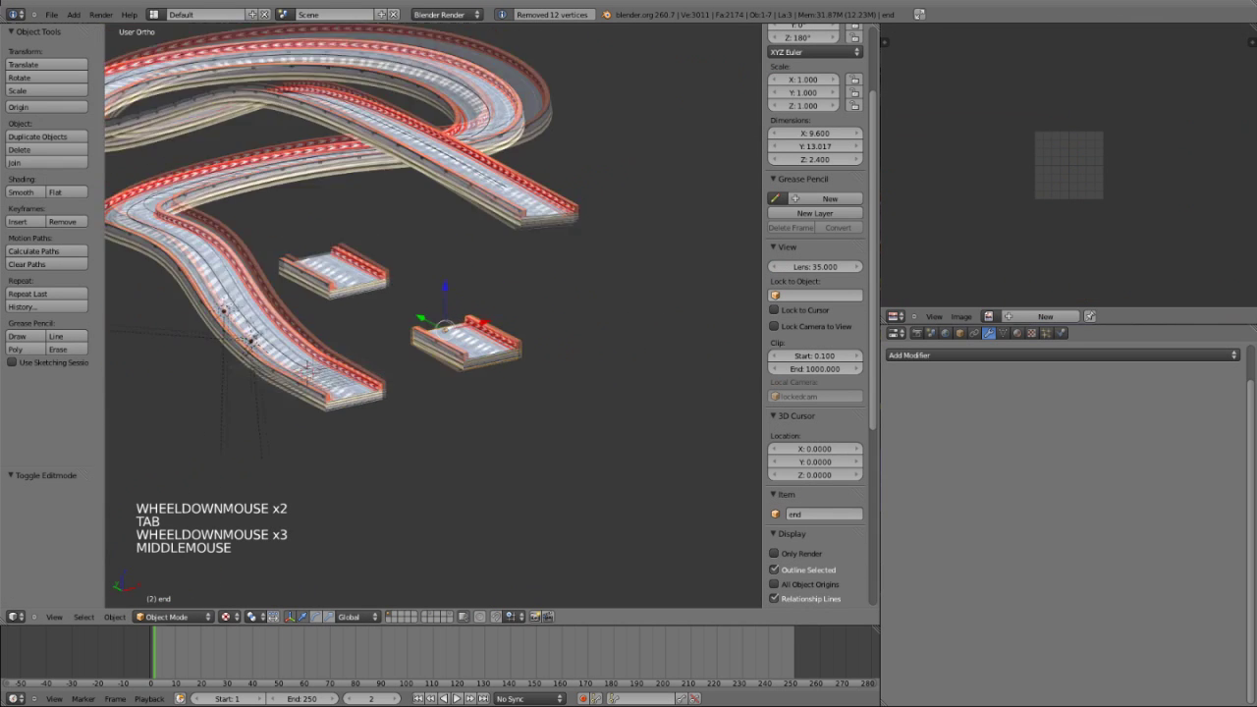
scroll(432, 334, down, 3)
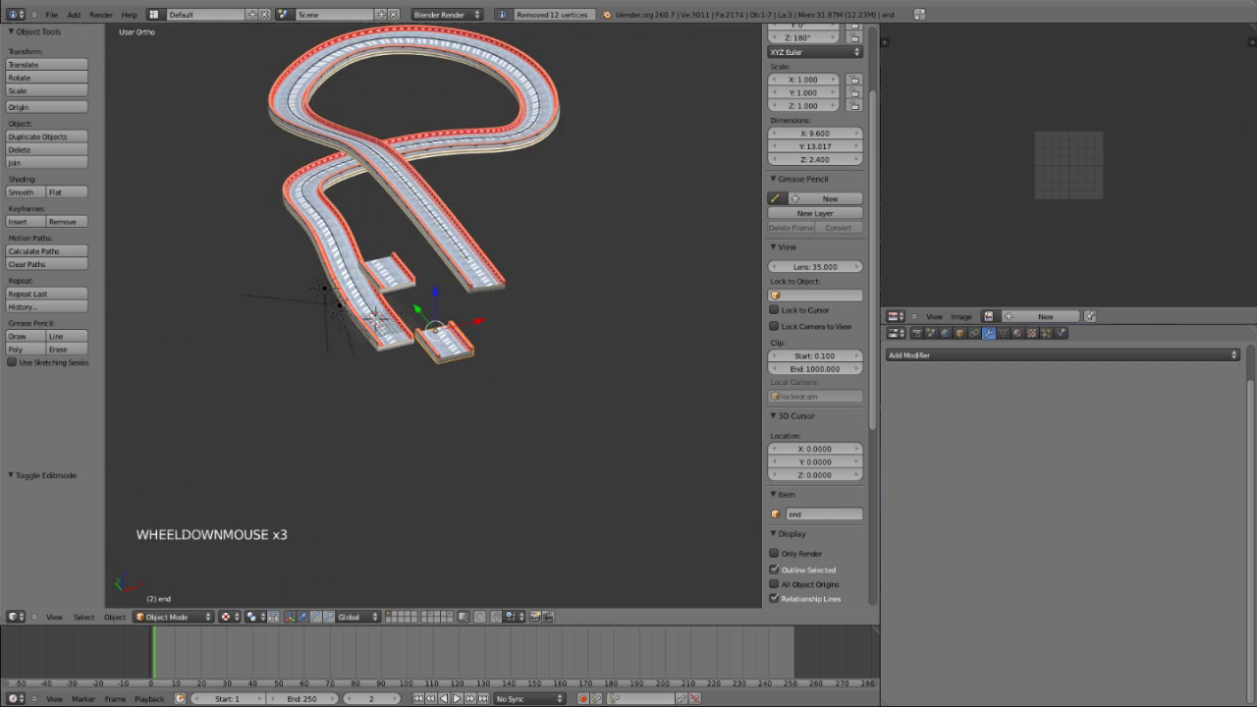